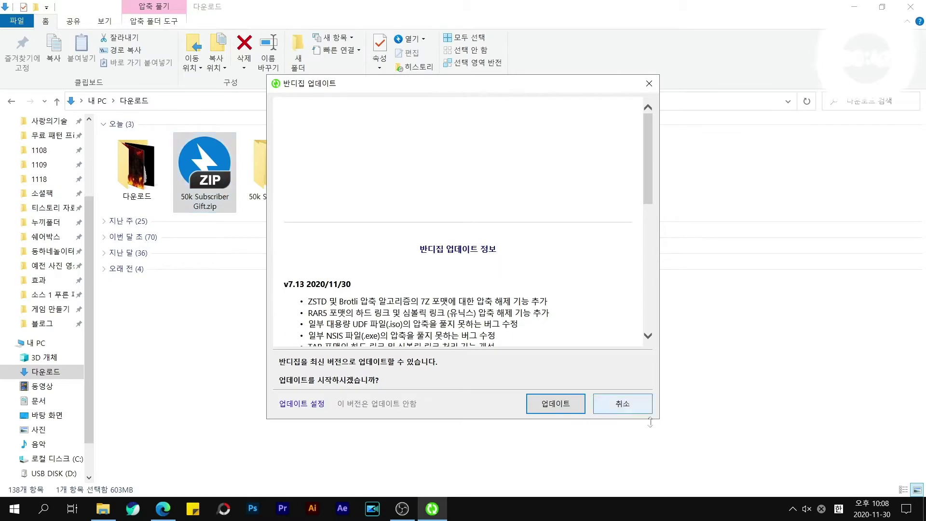
# Permanently delete 50k Subscriber Gift.zip and open the nested 50k Subscriber Gift folder inside the extracted folder.
pyautogui.hotkey('shift', 'Delete')
pyautogui.press('Return')
pyautogui.doubleClick(219, 195)
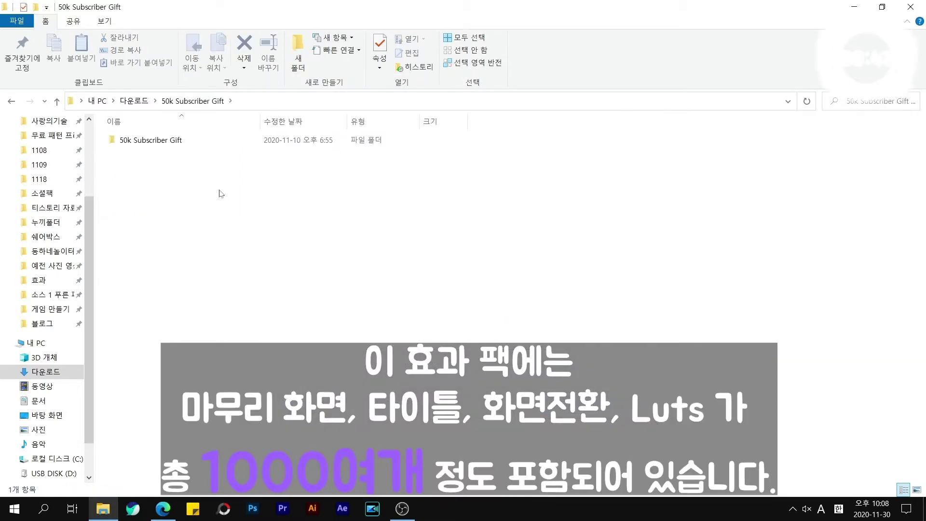
pyautogui.doubleClick(182, 144)
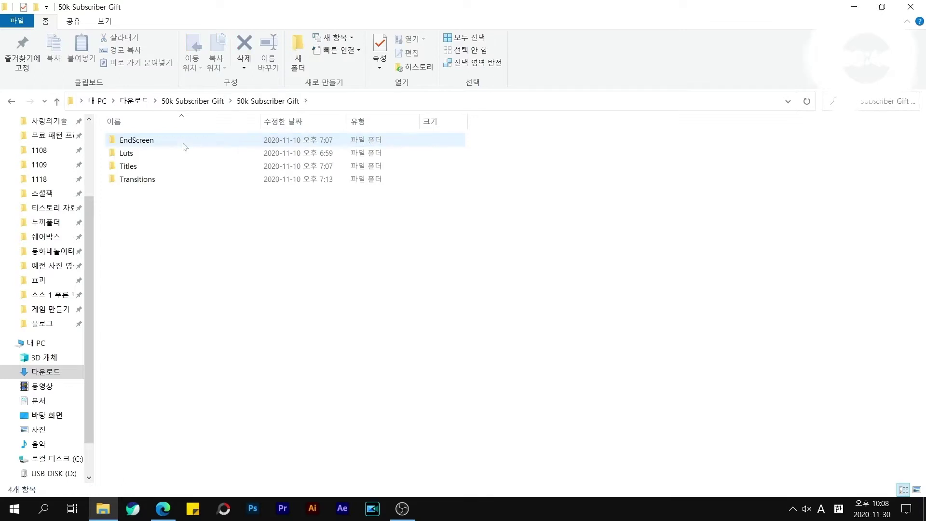
# Look through the contents of the EndScreen folder and return to the inner 50k Subscriber Gift folder.
pyautogui.doubleClick(185, 145)
pyautogui.moveTo(252, 303); pyautogui.dragTo(184, 173)
pyautogui.doubleClick(136, 140)
pyautogui.moveTo(232, 265); pyautogui.dragTo(168, 158)
pyautogui.click(135, 140)
pyautogui.click(273, 101)
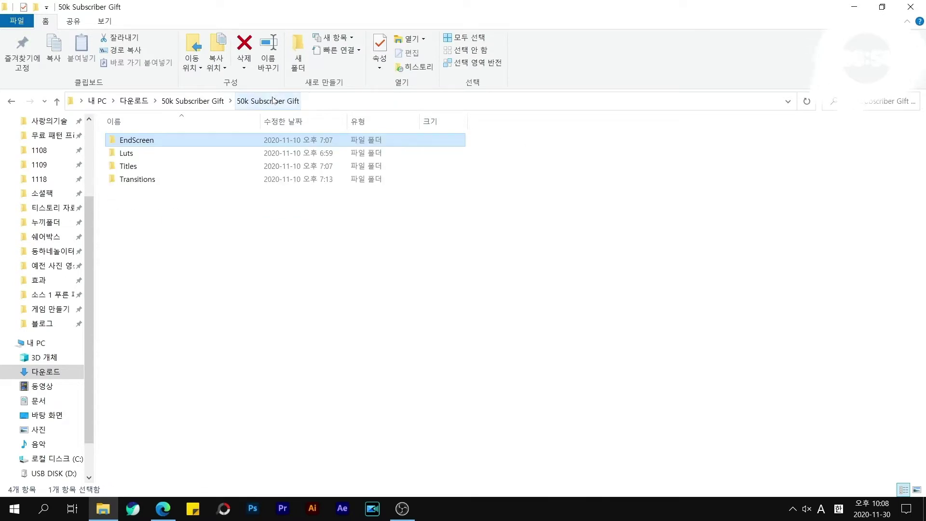
# Check the contents of the WGFX Luts and WGFX LUT's #2 folders inside the Luts folder.
pyautogui.doubleClick(184, 154)
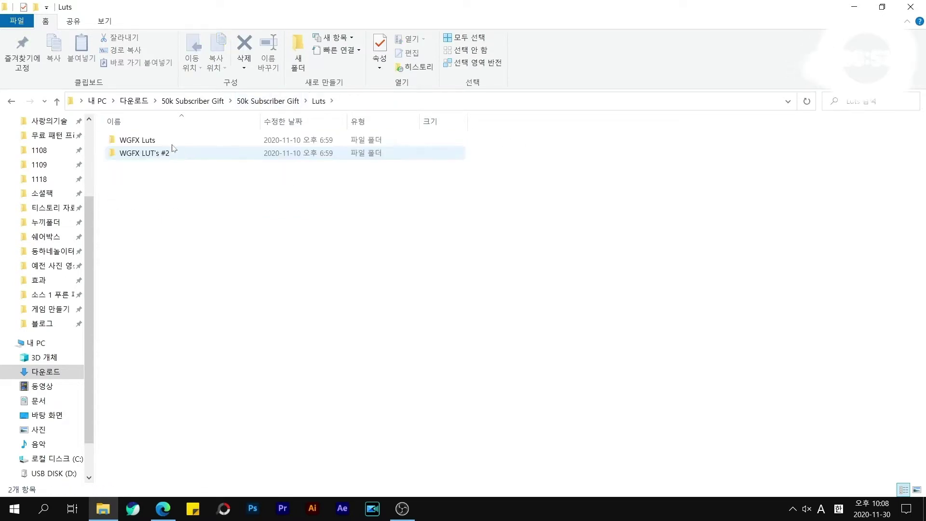
pyautogui.doubleClick(174, 141)
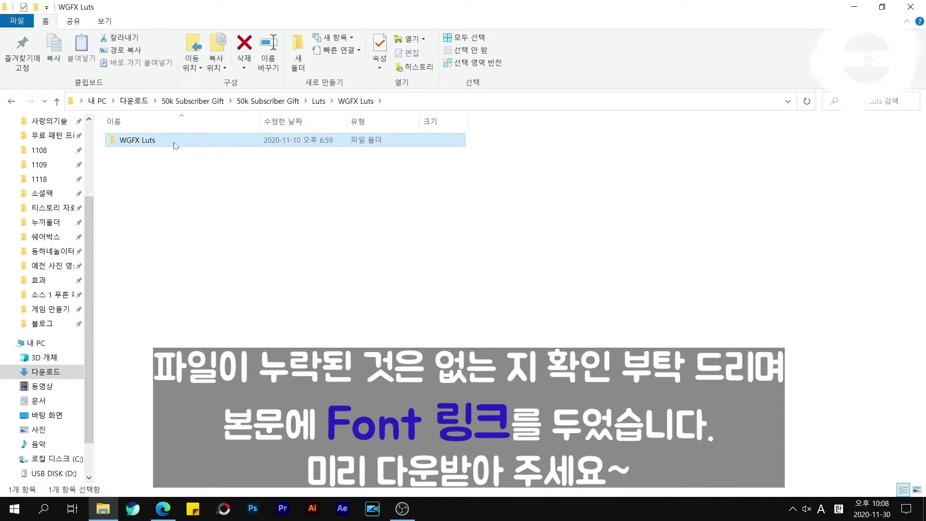
pyautogui.doubleClick(174, 141)
pyautogui.hotkey('alt', 'Left')
pyautogui.doubleClick(170, 153)
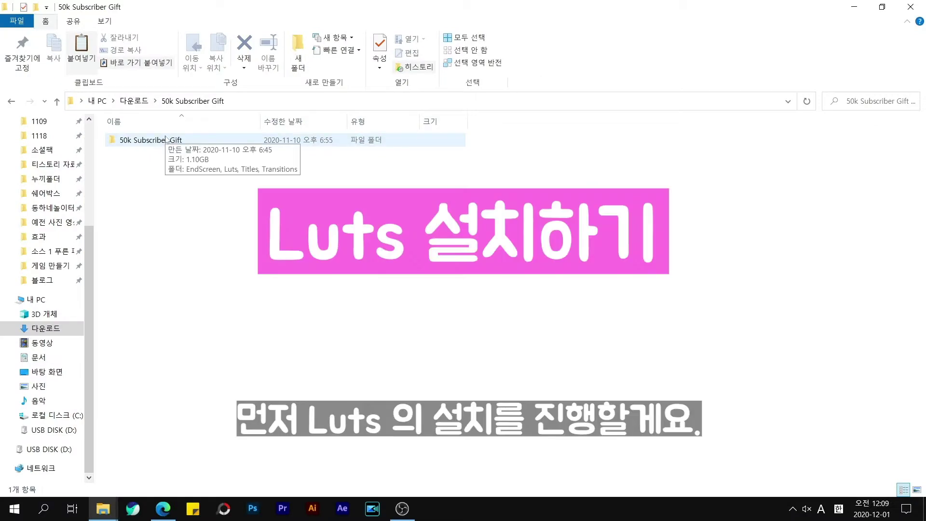
# Examine the duplicate nested folders in WGFX Luts and WGFX LUT's #2, ending inside the outer WGFX Luts folder.
pyautogui.click(166, 140)
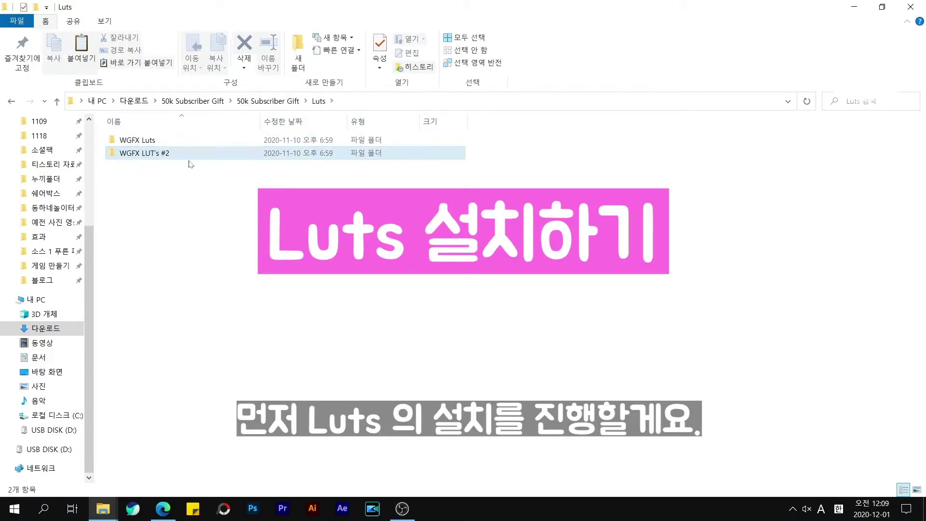
pyautogui.doubleClick(189, 154)
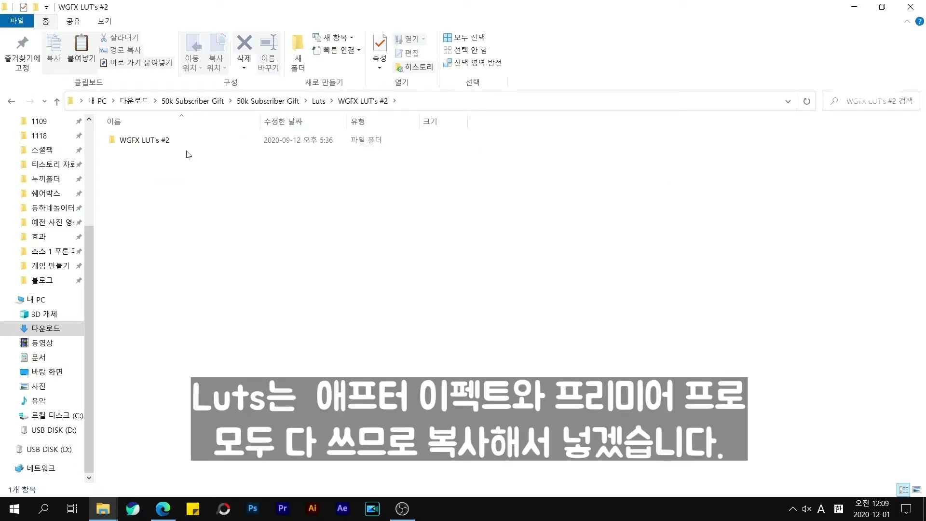
pyautogui.press('BackSpace')
pyautogui.doubleClick(166, 139)
pyautogui.doubleClick(167, 139)
pyautogui.press('BackSpace')
pyautogui.press('BackSpace')
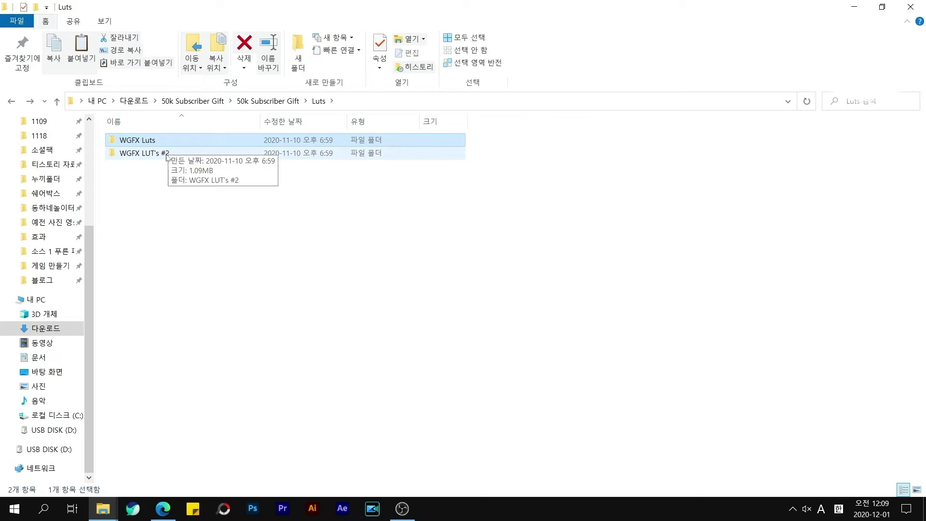
pyautogui.doubleClick(167, 154)
pyautogui.doubleClick(166, 139)
pyautogui.press('BackSpace')
pyautogui.press('BackSpace')
pyautogui.doubleClick(167, 143)
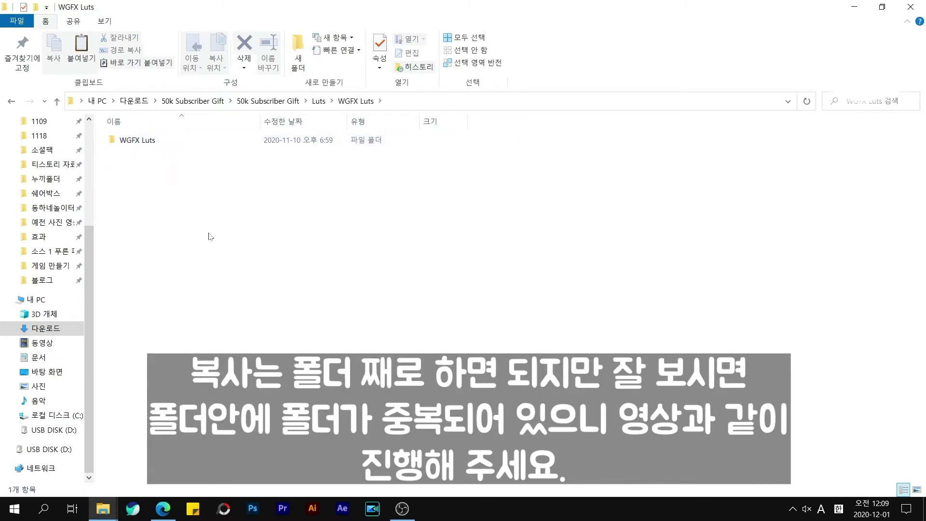
# Search Windows for "premiere" and open the installation folder of Adobe Premiere Pro 2020 through its shortcut's file location.
pyautogui.click(40, 515)
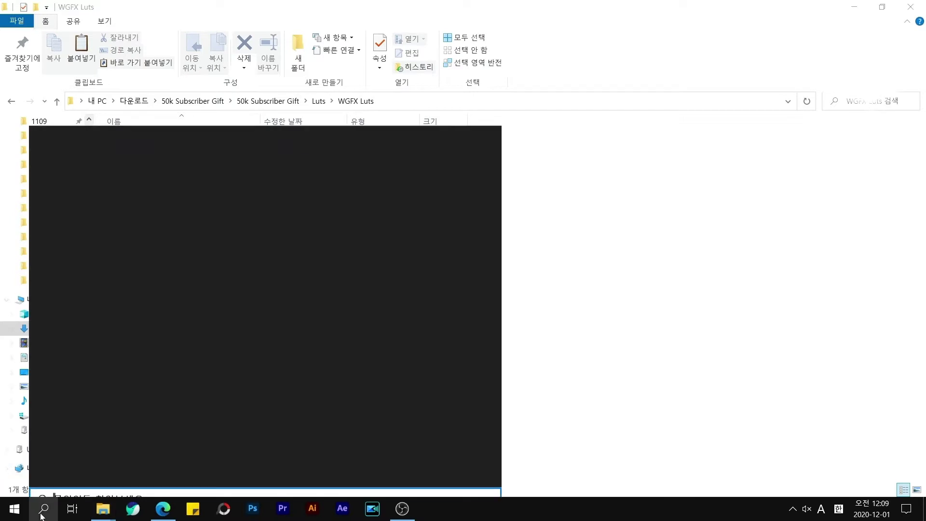
pyautogui.write('p')
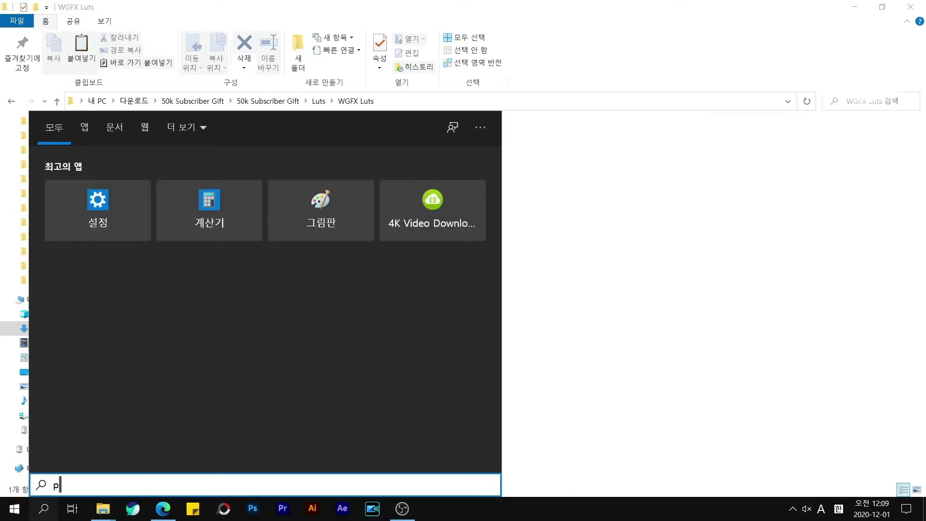
pyautogui.write('remiere')
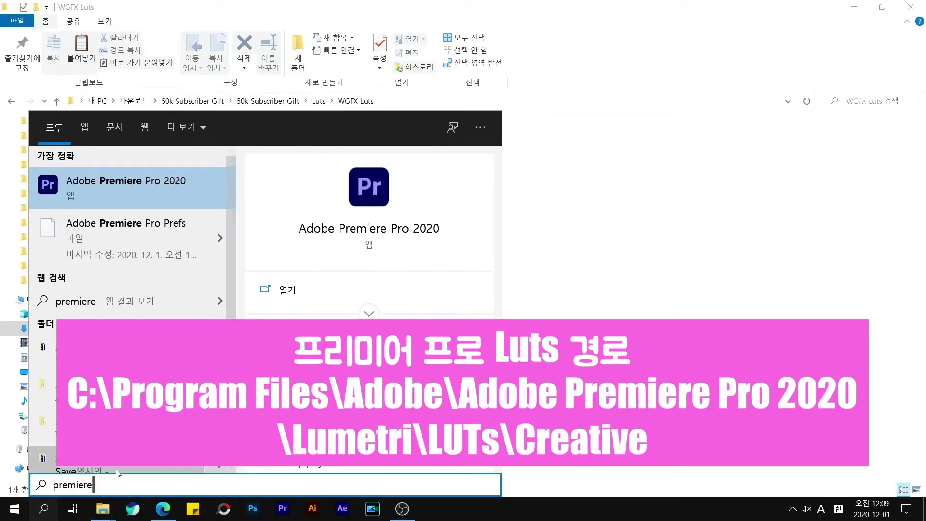
pyautogui.rightClick(147, 175)
pyautogui.click(221, 229)
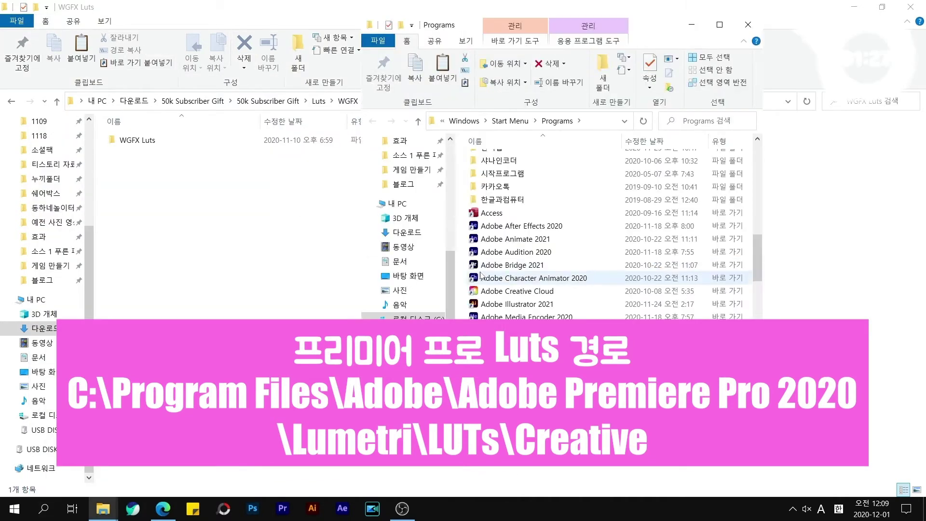
pyautogui.rightClick(562, 343)
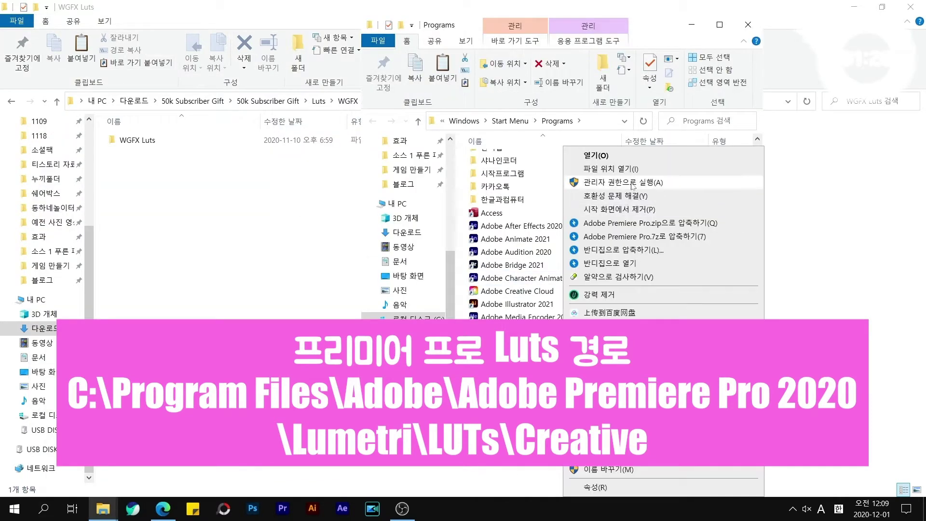
pyautogui.click(627, 169)
pyautogui.scroll(3, 540, 228)
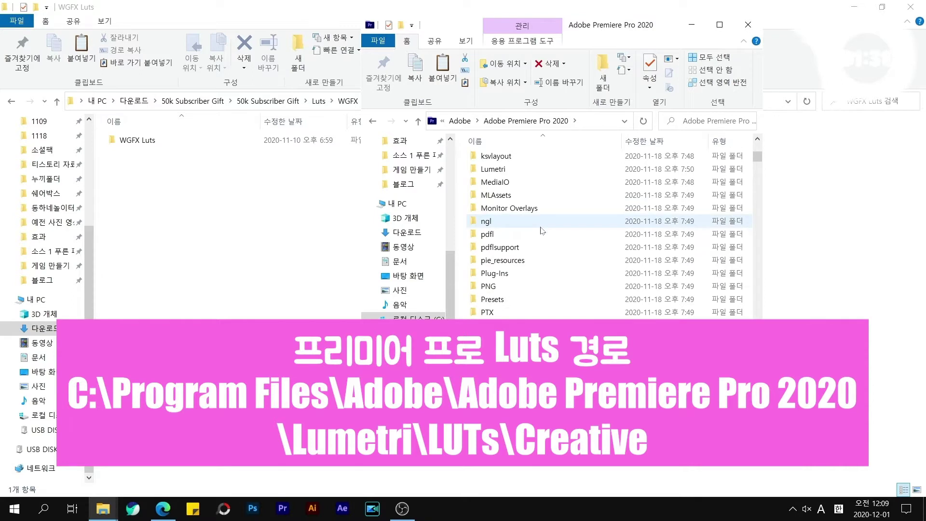
# Open the Lumetri\LUTs\Creative folder inside the Adobe Premiere Pro 2020 installation folder.
pyautogui.write('lum')
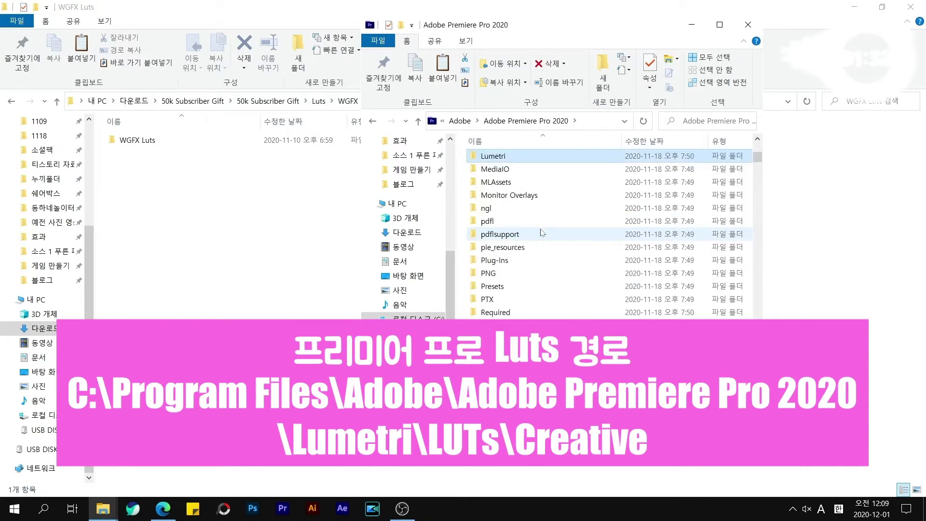
pyautogui.press('Return')
pyautogui.doubleClick(540, 238)
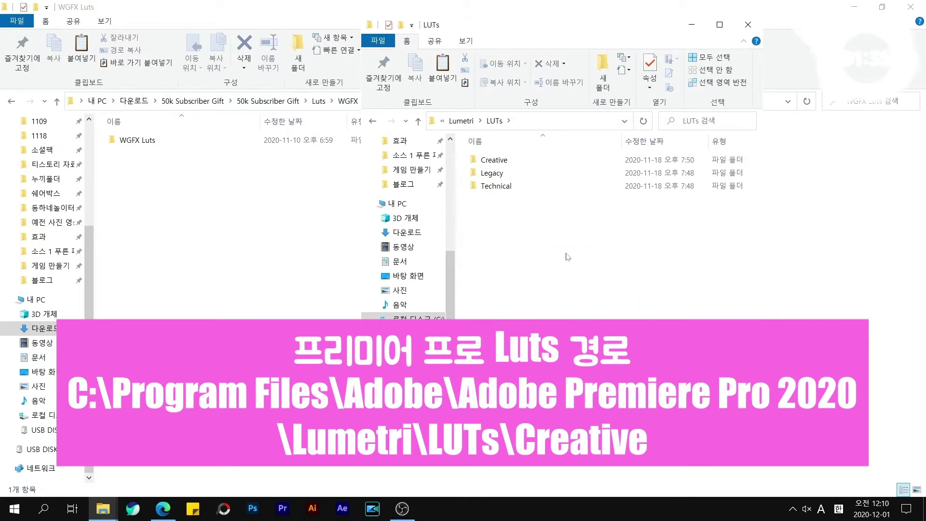
pyautogui.doubleClick(518, 162)
# Copy the nested WGFX Luts folder into Premiere Pro's Creative folder, granting administrator permission.
pyautogui.click(139, 140)
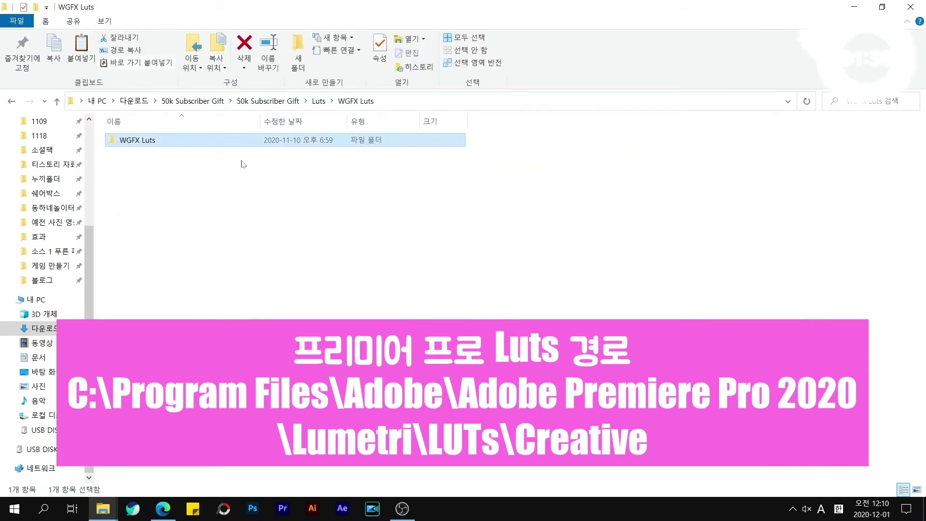
pyautogui.hotkey('alt', 'Tab')
pyautogui.hotkey('ctrl', 'v')
pyautogui.press('Return')
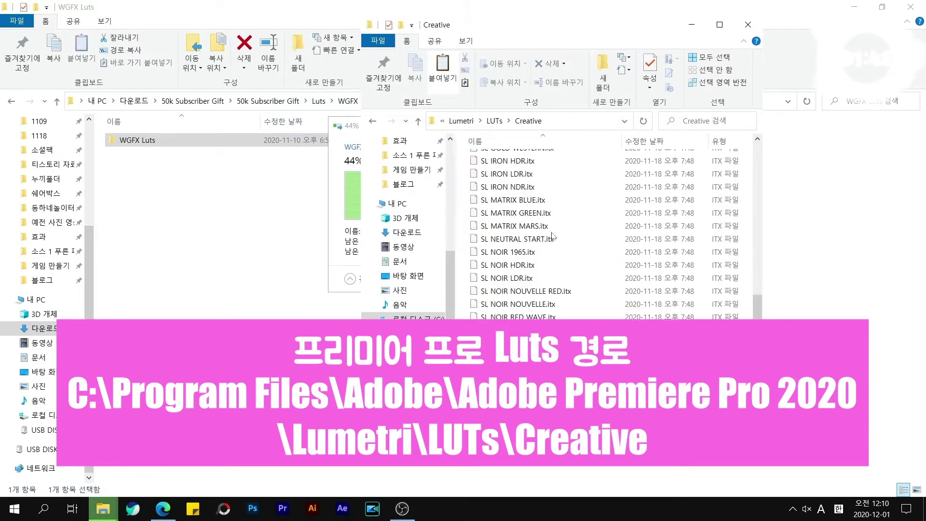
# Copy the nested WGFX LUT's #2 folder from the downloaded Luts folder into Premiere Pro's Creative folder.
pyautogui.click(326, 102)
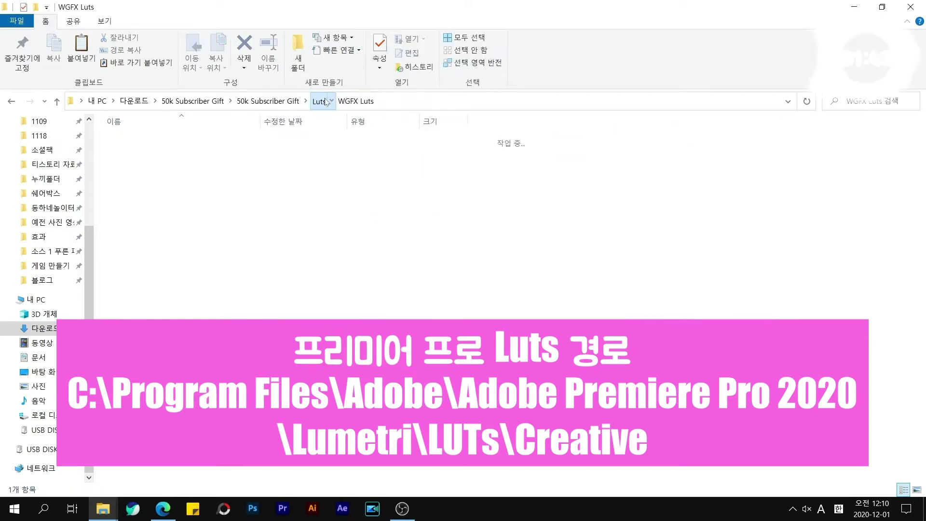
pyautogui.doubleClick(145, 153)
pyautogui.click(145, 140)
pyautogui.hotkey('alt', 'Tab')
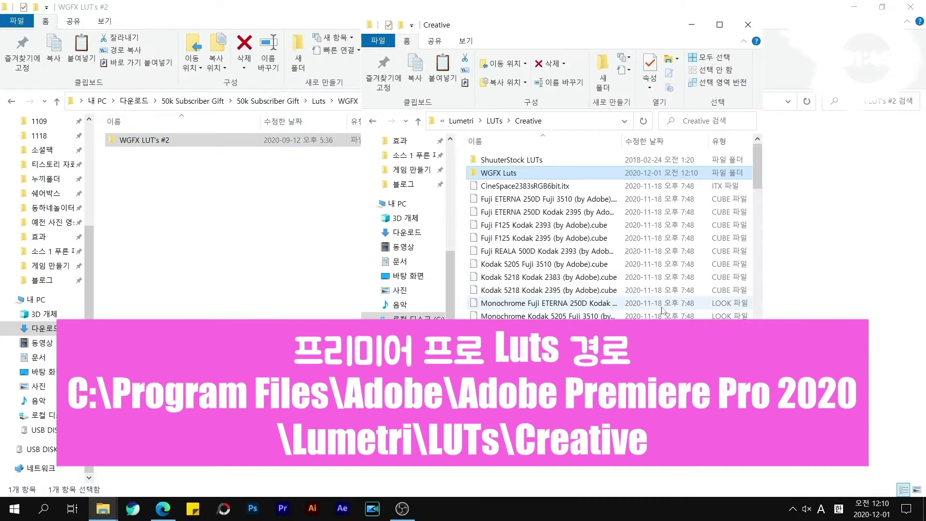
pyautogui.hotkey('ctrl', 'v')
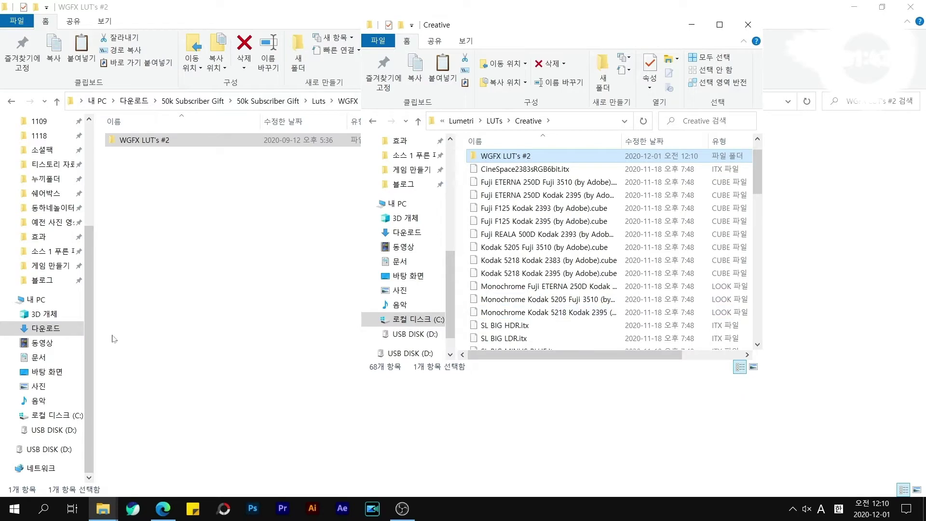
# Search Windows for "after" and open the Support Files folder of Adobe After Effects 2020 through its shortcut's file location.
pyautogui.press('super')
pyautogui.write('after')
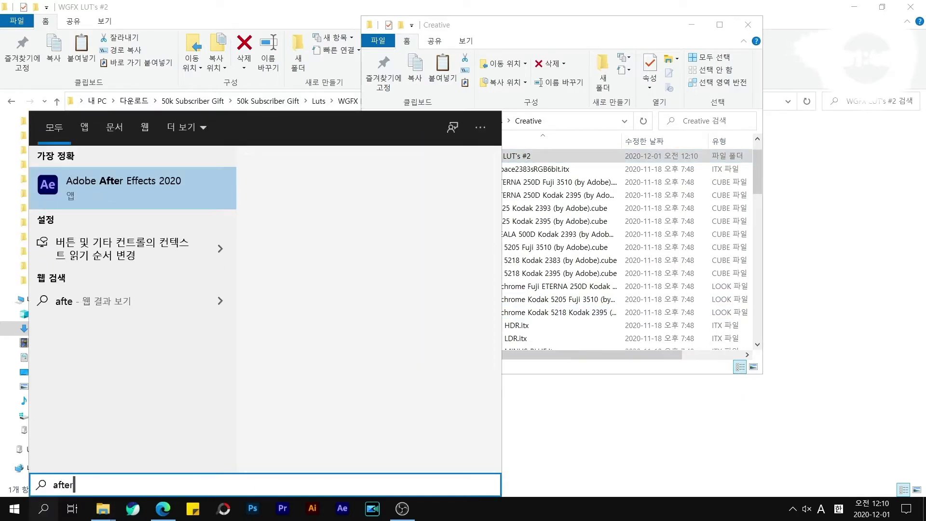
pyautogui.rightClick(124, 205)
pyautogui.click(145, 232)
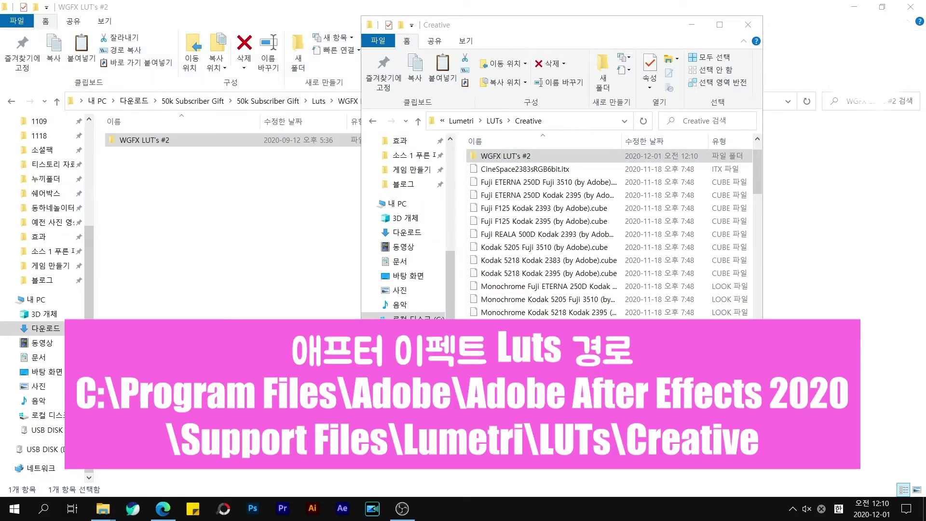
pyautogui.rightClick(557, 338)
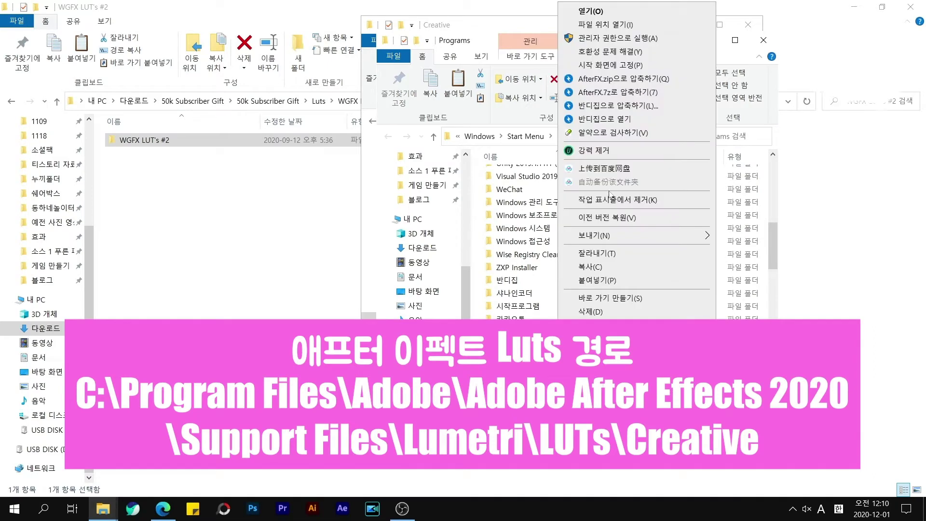
pyautogui.click(603, 25)
pyautogui.scroll(15, 605, 203)
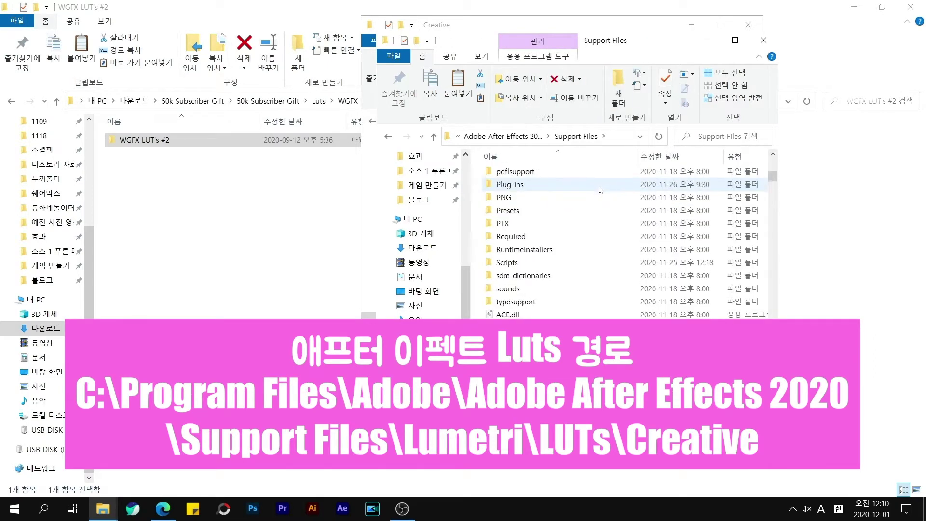
# Open After Effects' Lumetri\LUTs\Creative folder and copy the nested WGFX LUT's #2 folder into it with administrator permission.
pyautogui.write('lumetri')
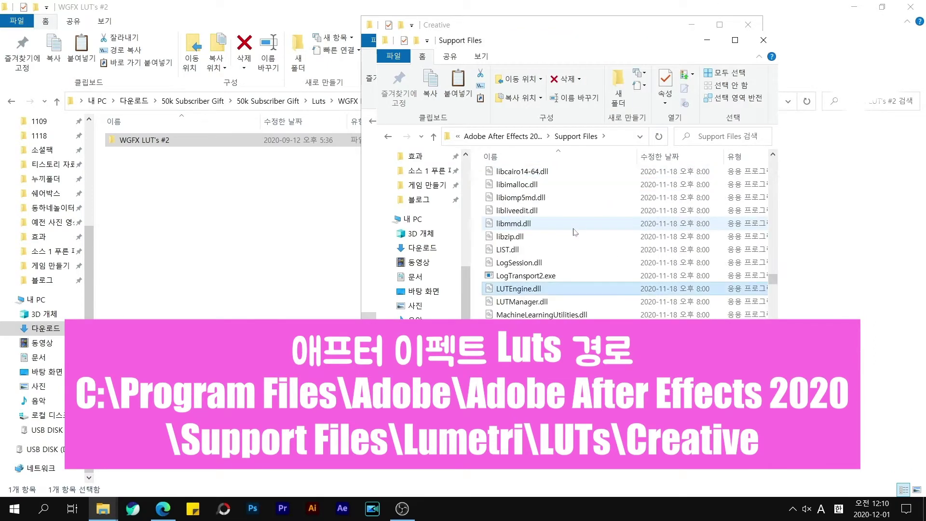
pyautogui.press('Return')
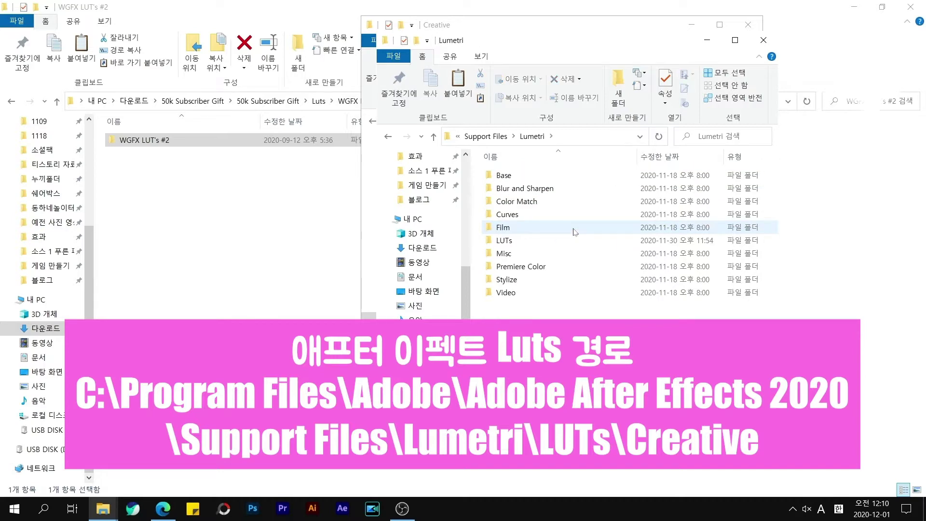
pyautogui.doubleClick(561, 240)
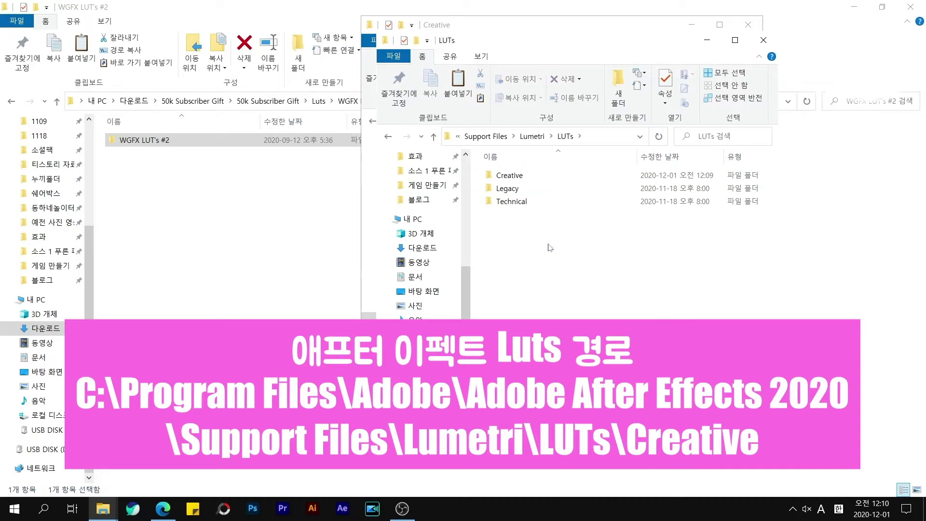
pyautogui.doubleClick(525, 180)
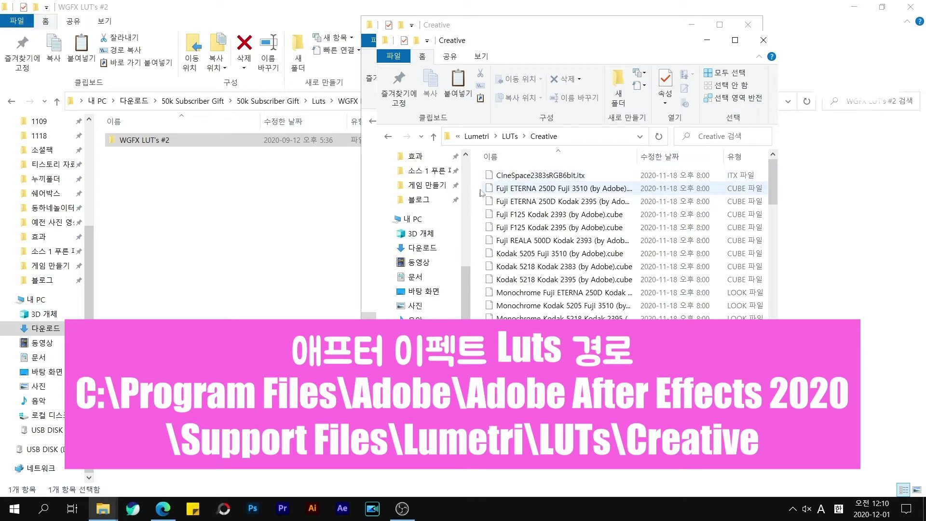
pyautogui.moveTo(237, 143); pyautogui.dragTo(610, 262)
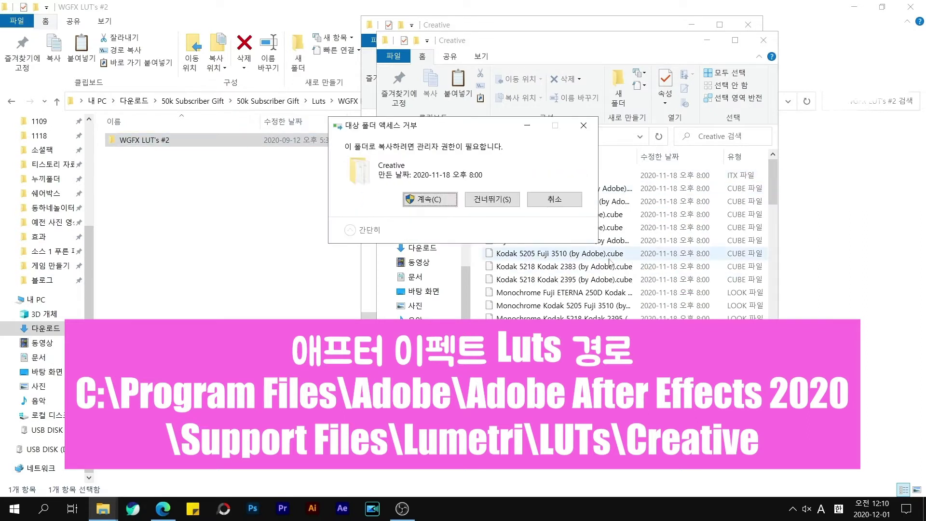
pyautogui.press('Return')
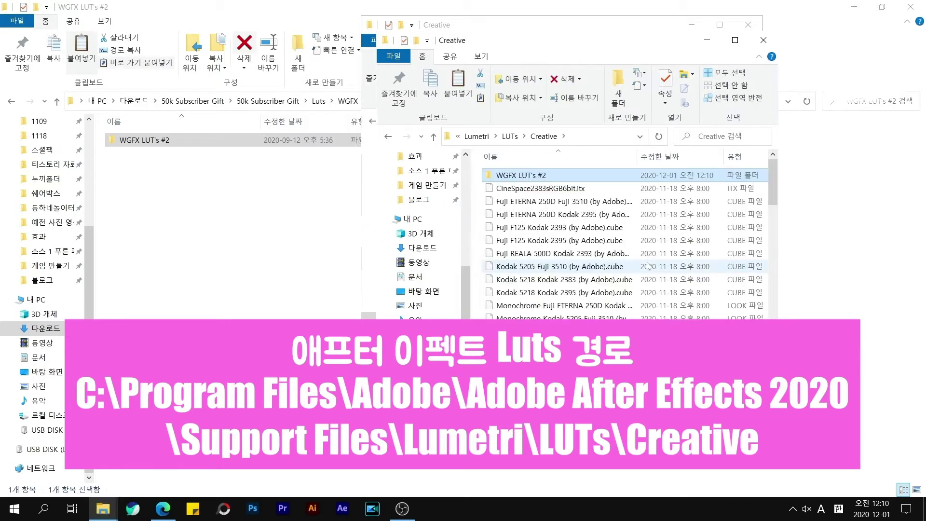
# Copy the nested WGFX Luts folder from the downloaded Luts folder into After Effects' Creative folder, granting administrator permission.
pyautogui.click(304, 188)
pyautogui.click(319, 100)
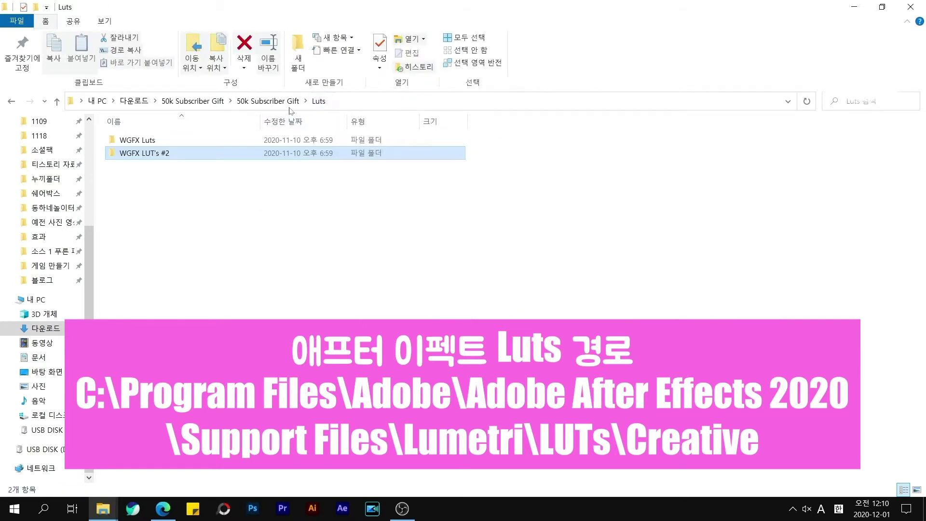
pyautogui.doubleClick(139, 142)
pyautogui.click(142, 144)
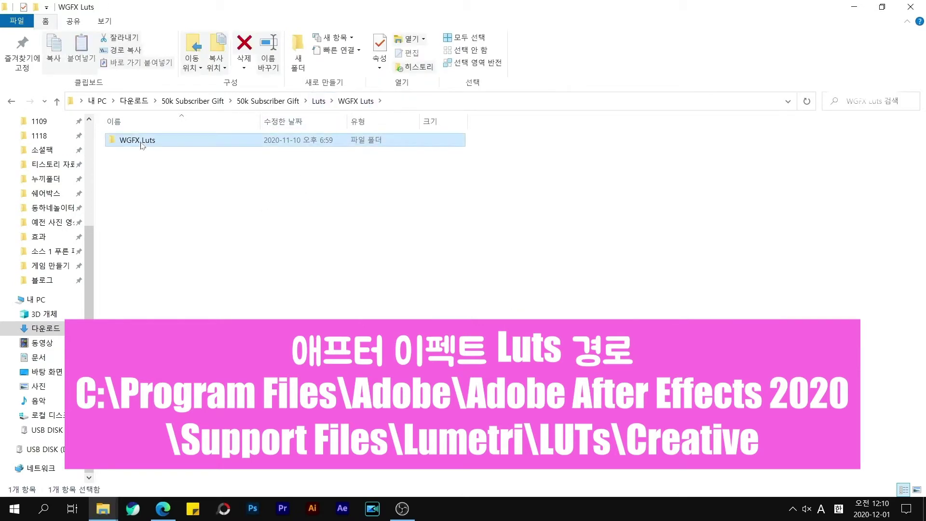
pyautogui.hotkey('alt', 'Tab')
pyautogui.moveTo(143, 144); pyautogui.dragTo(589, 263)
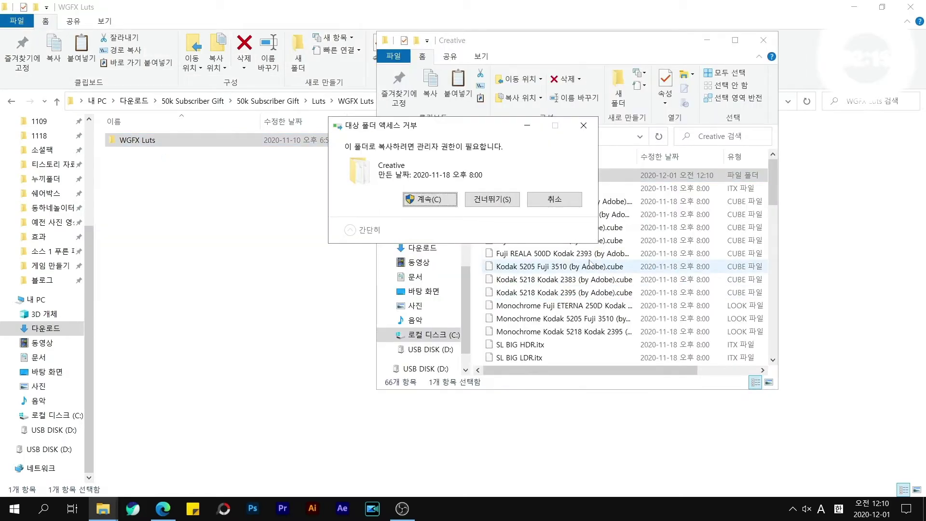
pyautogui.press('Return')
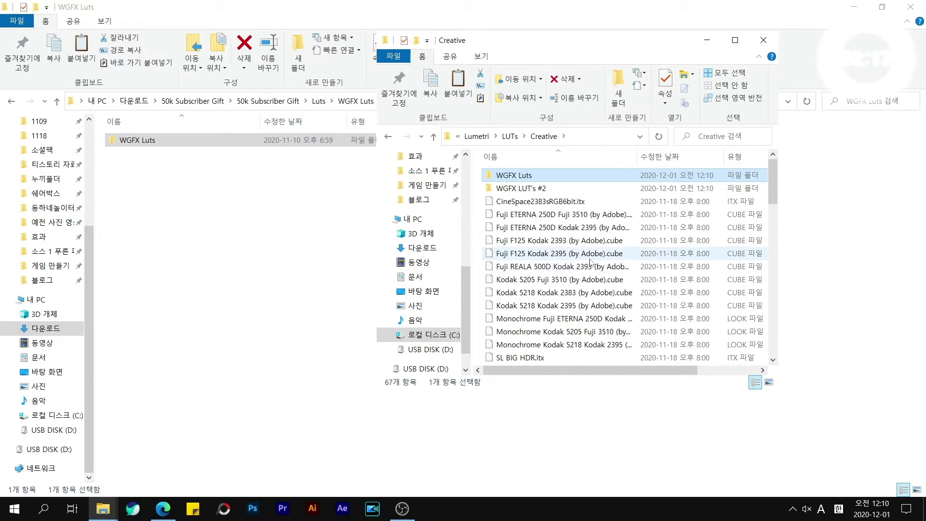
# Switch to Premiere Pro, import the A.avi video and place it in the empty timeline to create a sequence.
pyautogui.hotkey('alt', 'Tab')
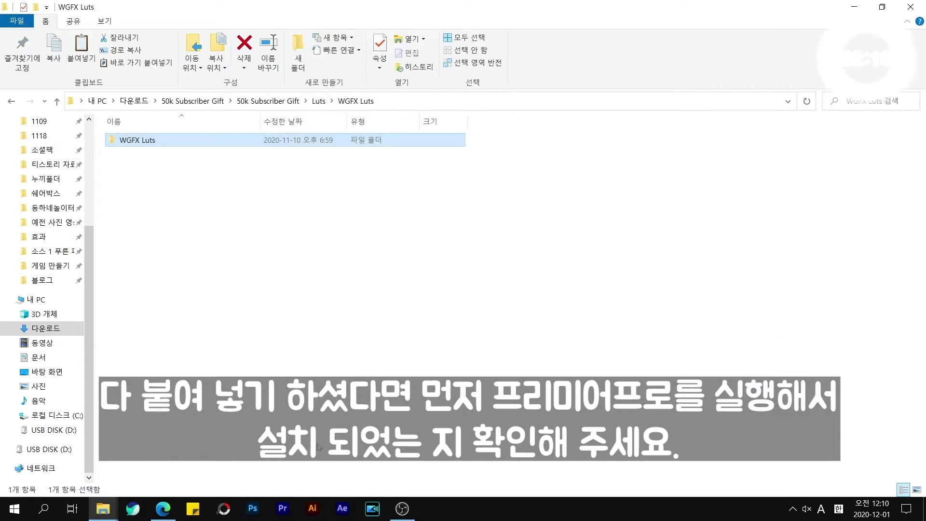
pyautogui.click(284, 510)
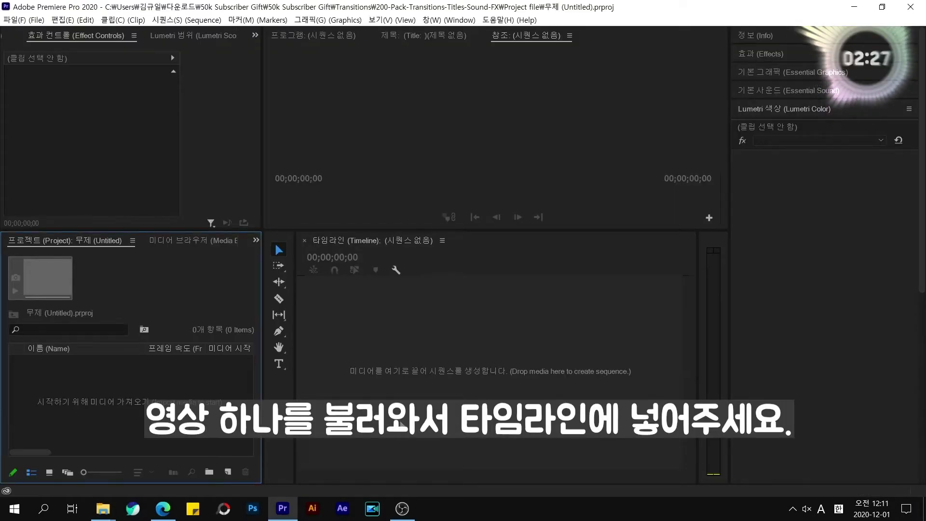
pyautogui.doubleClick(132, 418)
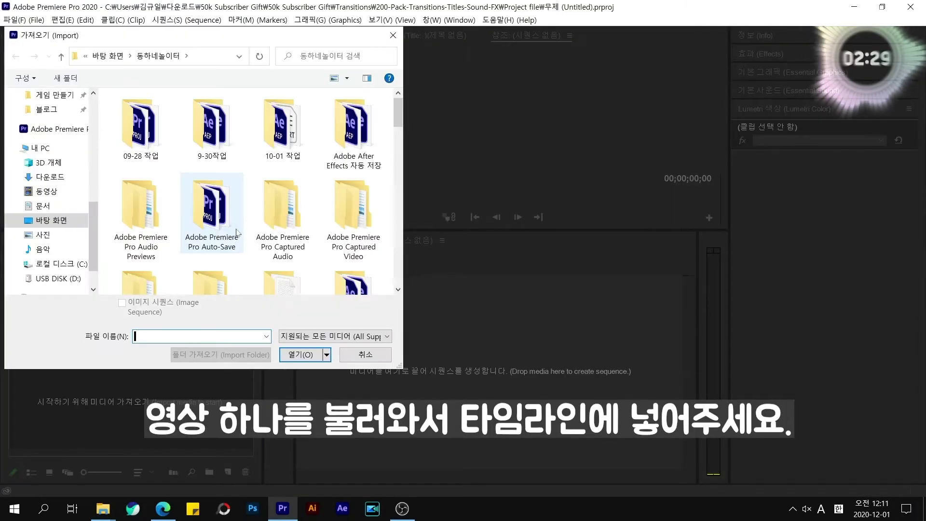
pyautogui.scroll(-5, 247, 236)
pyautogui.doubleClick(140, 186)
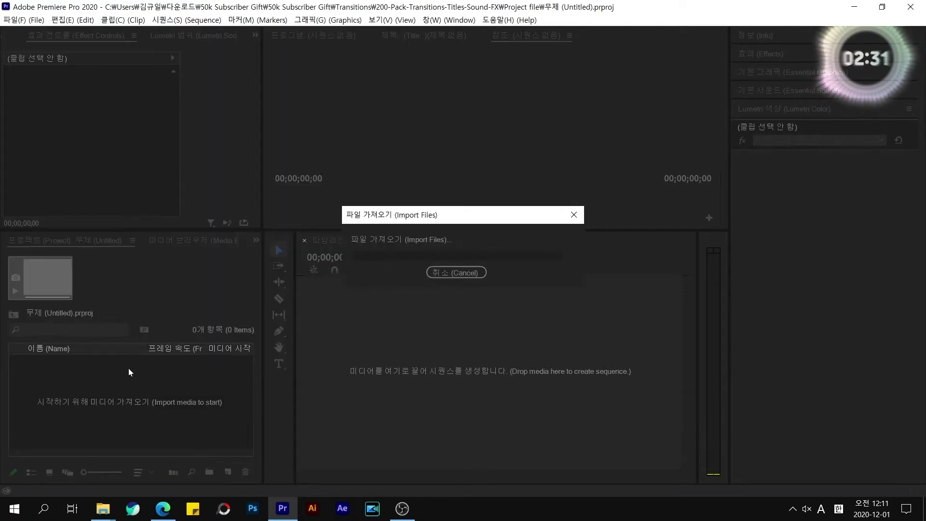
pyautogui.moveTo(76, 365); pyautogui.dragTo(543, 361)
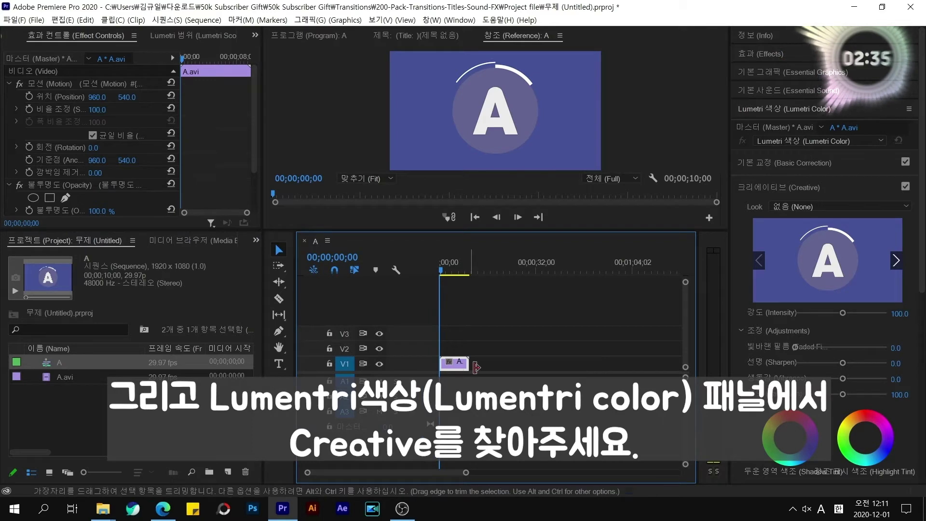
# Show the Lumetri Color panel and apply the WGFX LUT's (1) look to the A.avi clip in the Creative section.
pyautogui.click(756, 112)
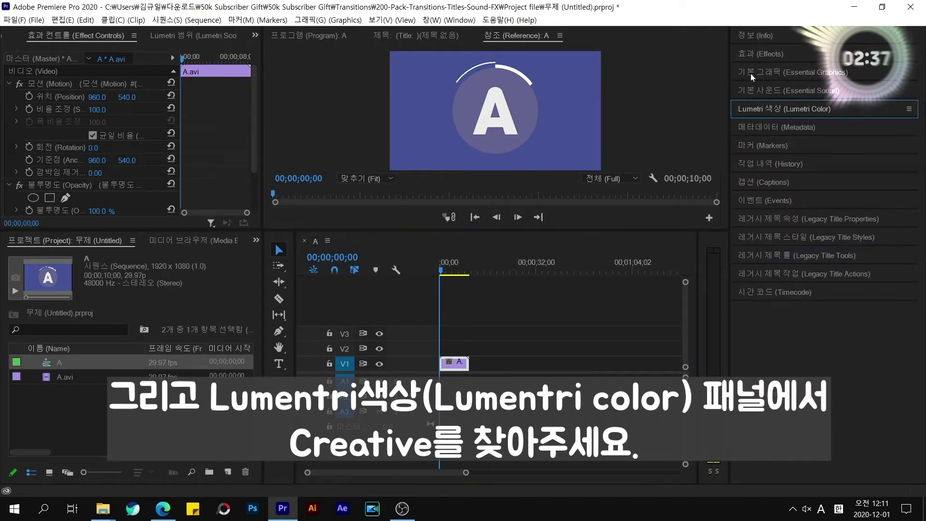
pyautogui.click(436, 20)
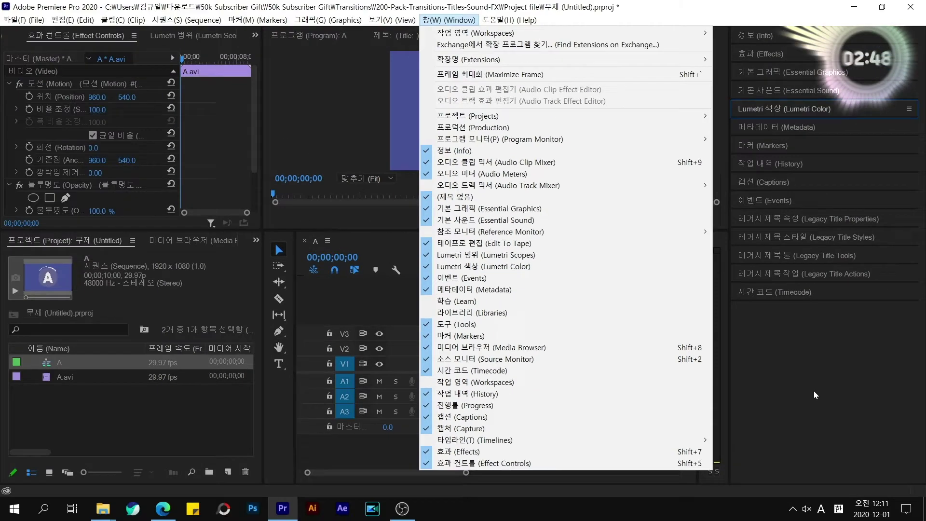
pyautogui.click(460, 265)
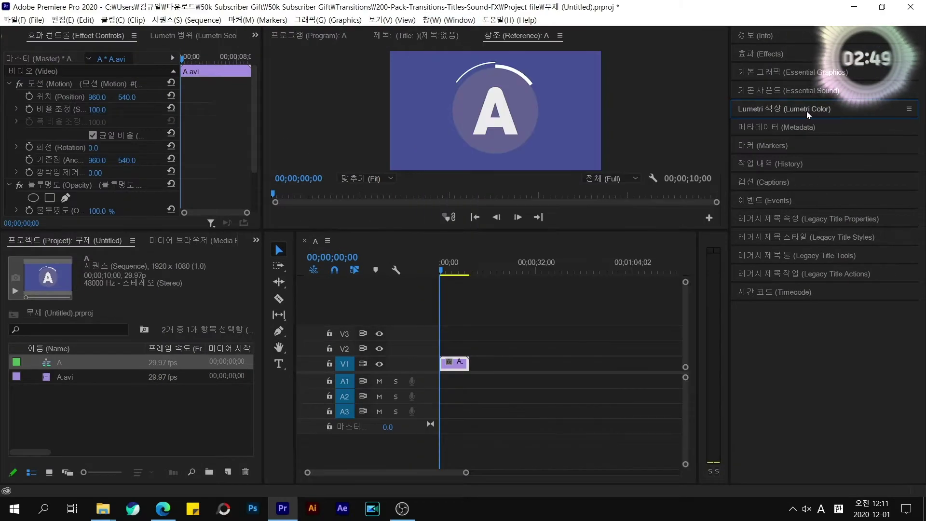
pyautogui.click(807, 111)
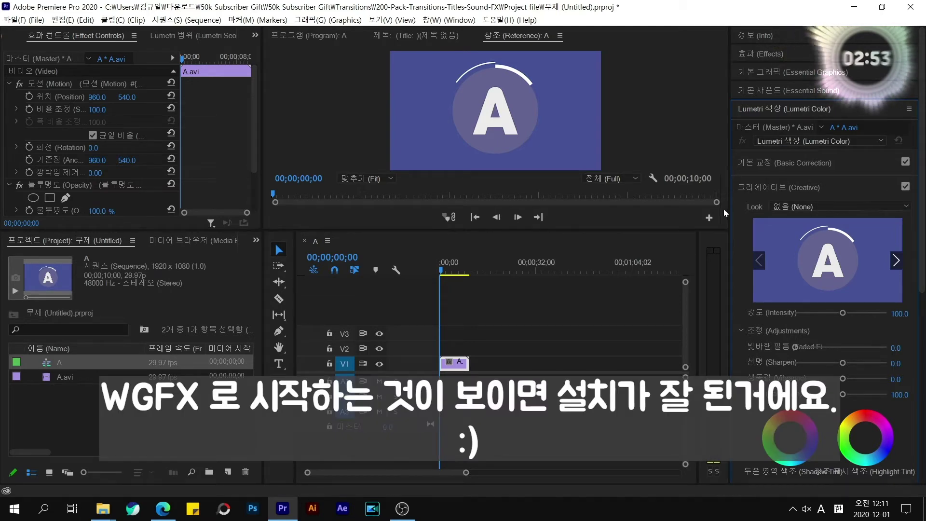
pyautogui.click(774, 203)
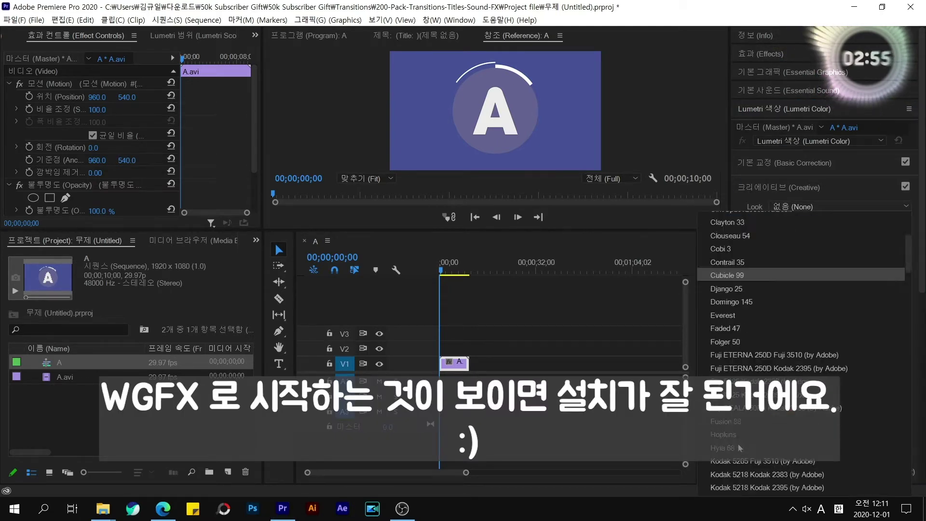
pyautogui.scroll(-15, 738, 448)
pyautogui.scroll(4, 736, 455)
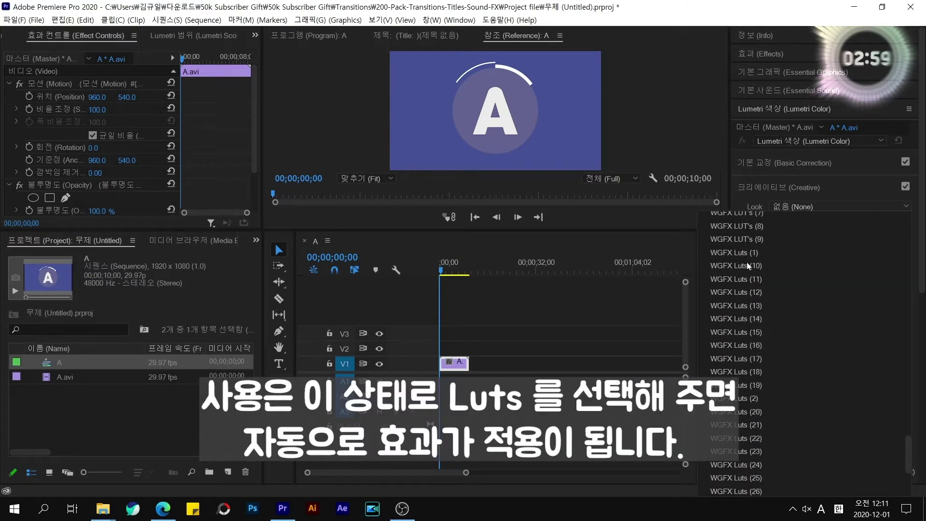
pyautogui.scroll(10, 746, 286)
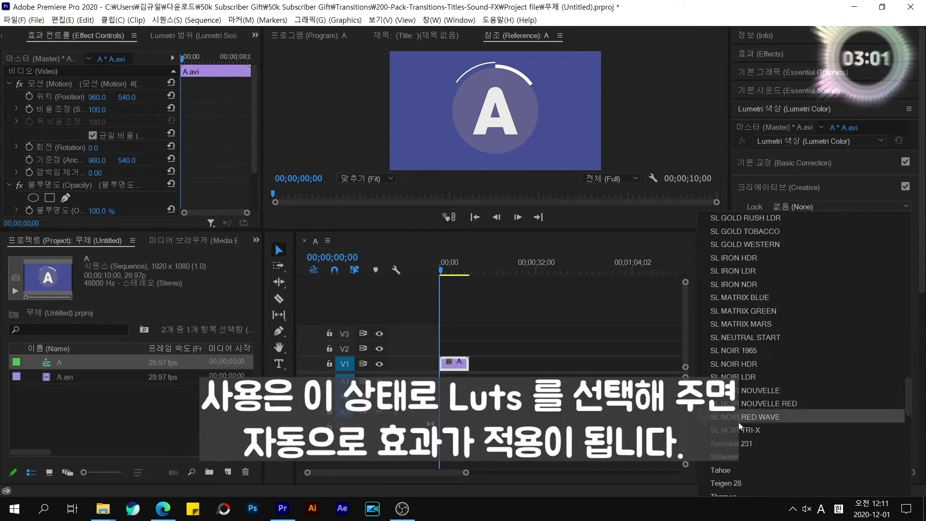
pyautogui.click(751, 381)
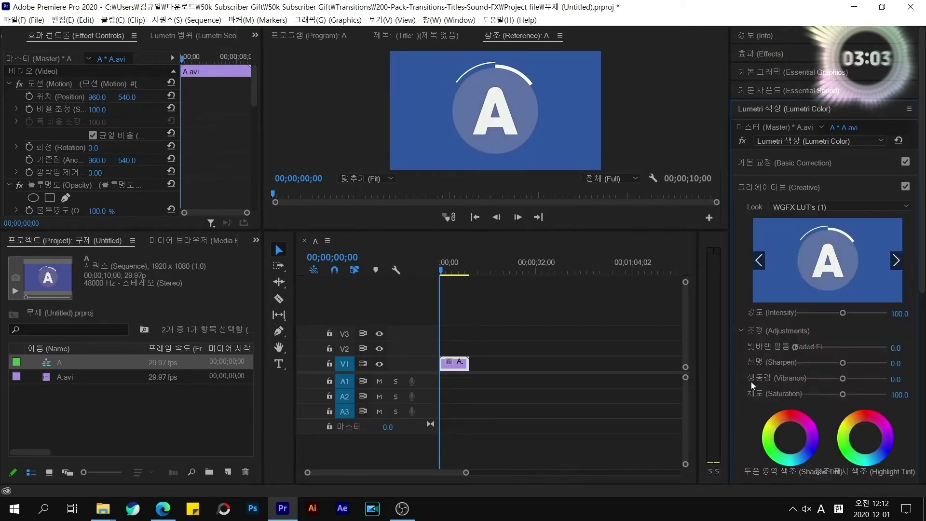
# Switch the clip's effect off and back on to compare the image with and without the look.
pyautogui.click(305, 194)
pyautogui.click(19, 185)
pyautogui.click(19, 185)
pyautogui.scroll(-3, 20, 181)
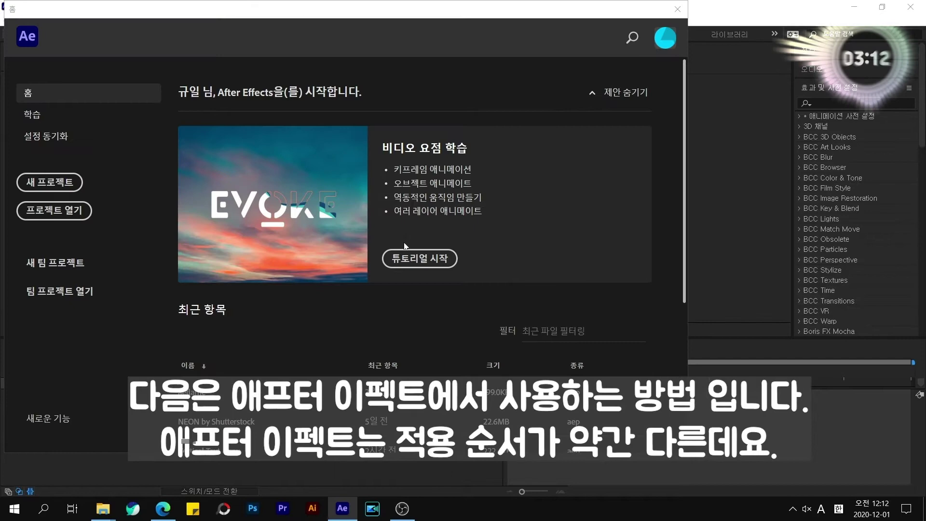
# In After Effects, dismiss the home screen and create a new 1920 x 1080 composition.
pyautogui.press('Escape')
pyautogui.click(404, 242)
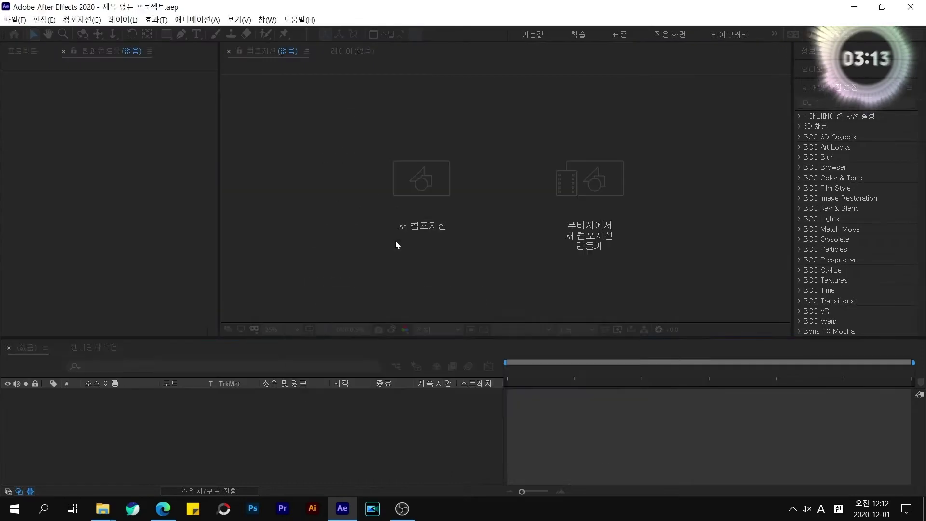
pyautogui.click(28, 53)
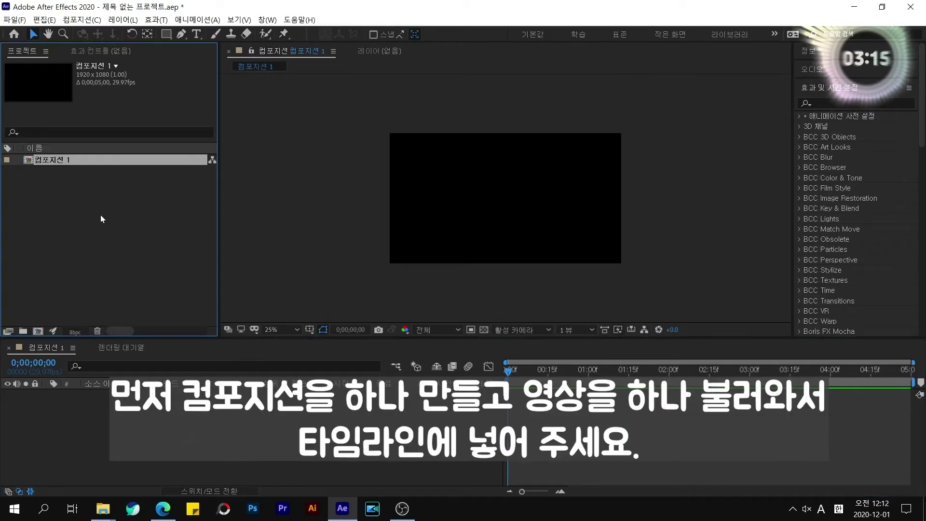
# Import the A.avi video into the After Effects project and add it as a layer to the new composition.
pyautogui.click(102, 215)
pyautogui.hotkey('ctrl', 'i')
pyautogui.doubleClick(206, 215)
pyautogui.moveTo(94, 164); pyautogui.dragTo(258, 429)
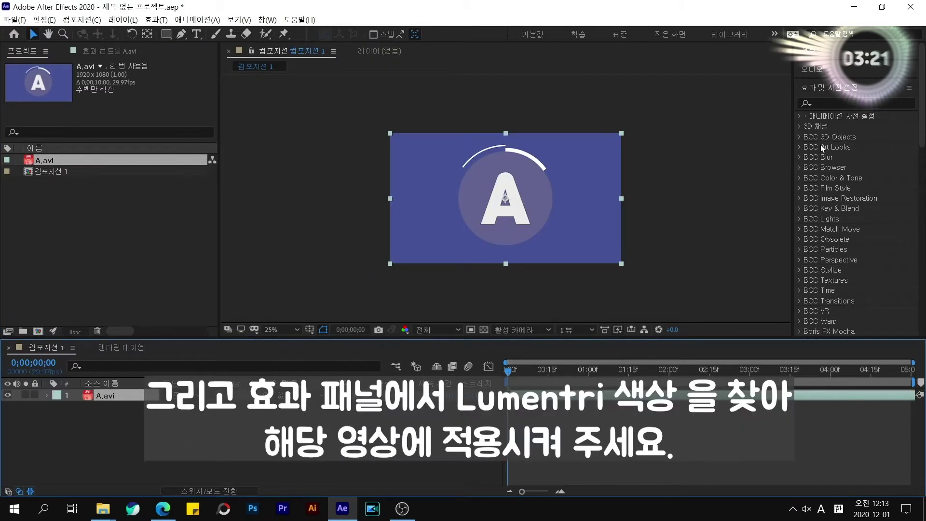
# Search the effects for "lume" and apply the Lumetri Color effect to the A.avi layer.
pyautogui.click(857, 100)
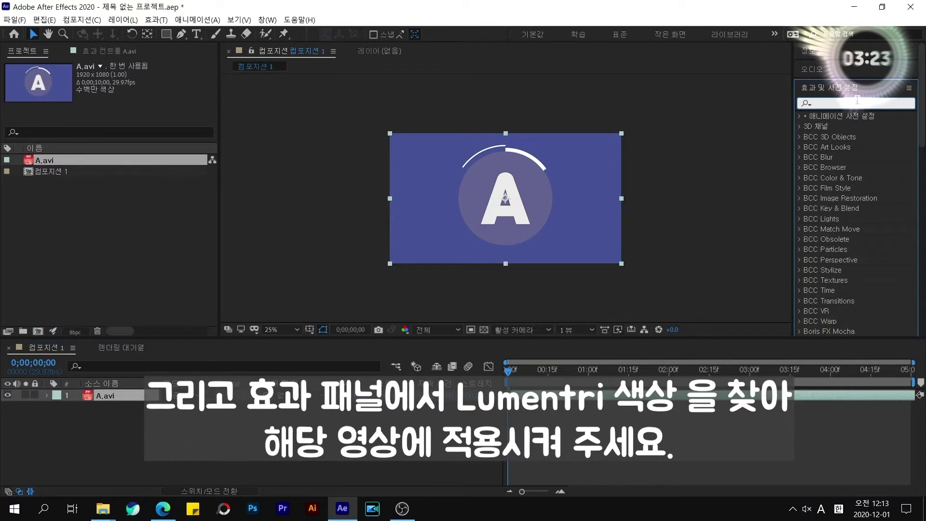
pyautogui.write('lume')
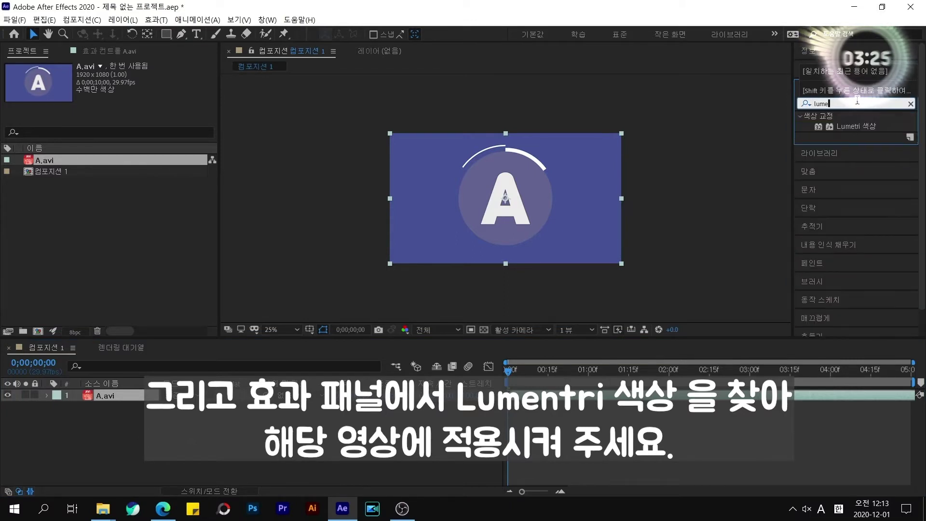
pyautogui.click(870, 129)
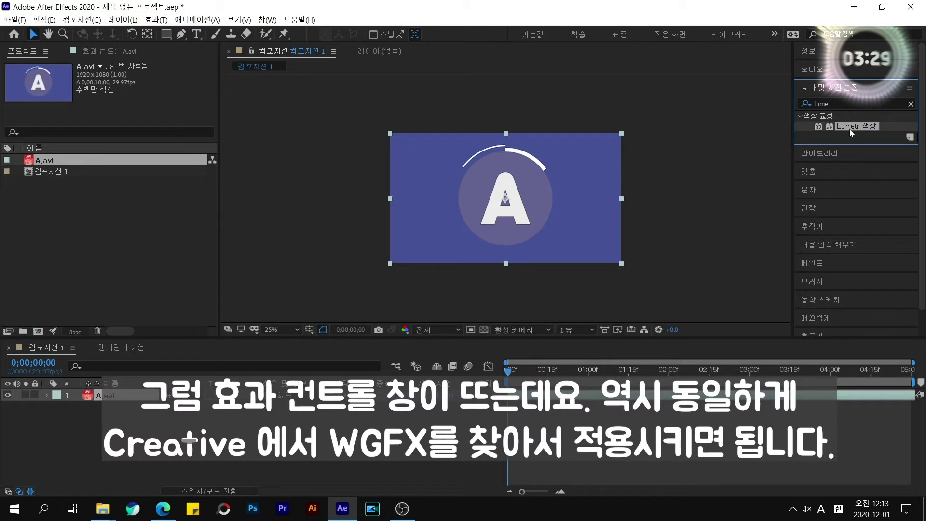
pyautogui.doubleClick(852, 127)
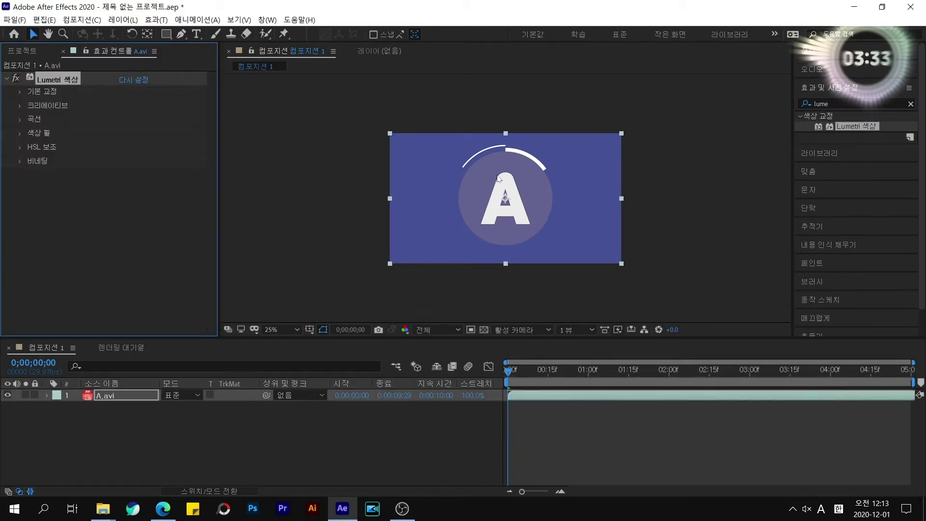
# Set the Creative Look of the layer's Lumetri Color effect to WGFX LUT's (1).
pyautogui.click(19, 106)
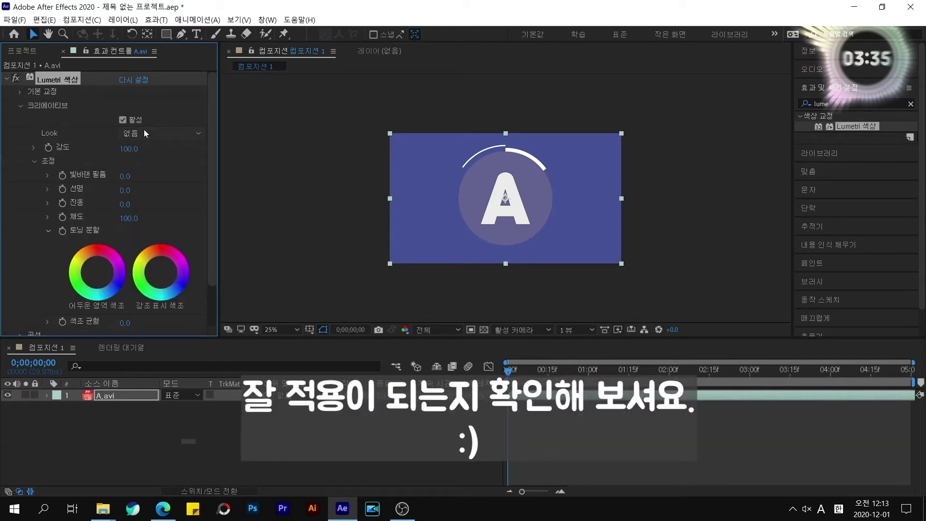
pyautogui.click(169, 135)
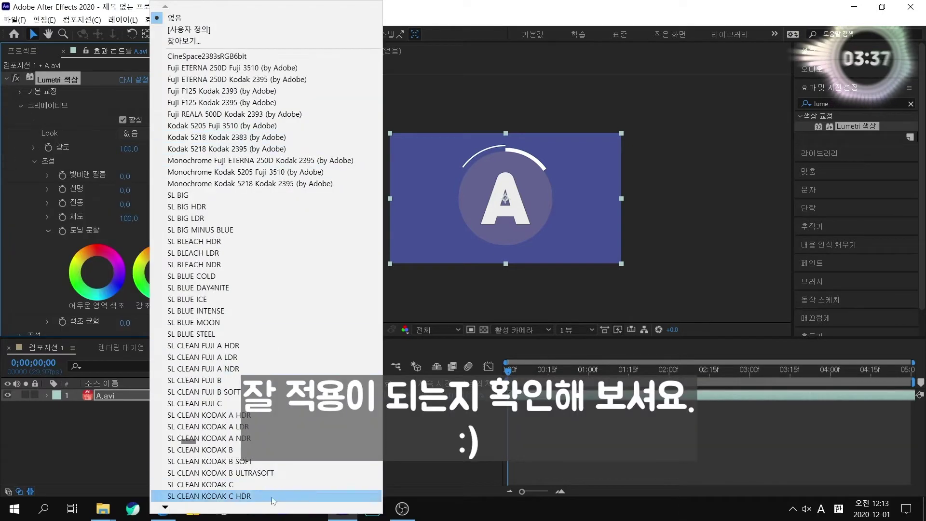
pyautogui.moveTo(267, 513)
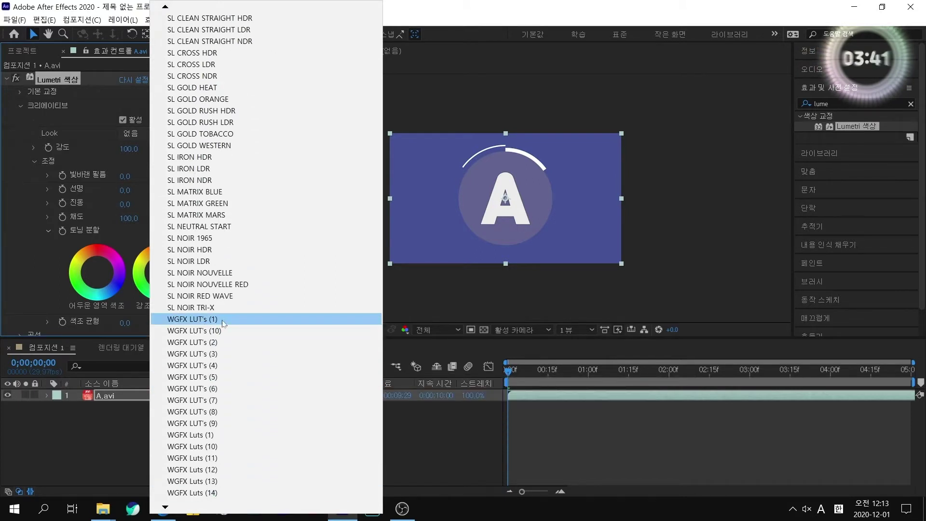
pyautogui.click(359, 318)
# Toggle the layer's Lumetri Color effect off and on to compare the image with and without the LUT.
pyautogui.click(16, 79)
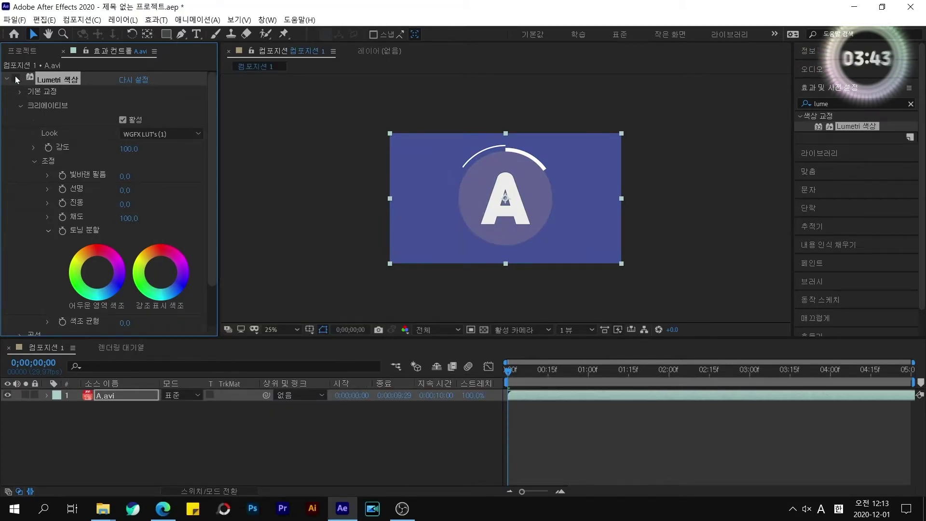
pyautogui.click(16, 79)
pyautogui.click(16, 78)
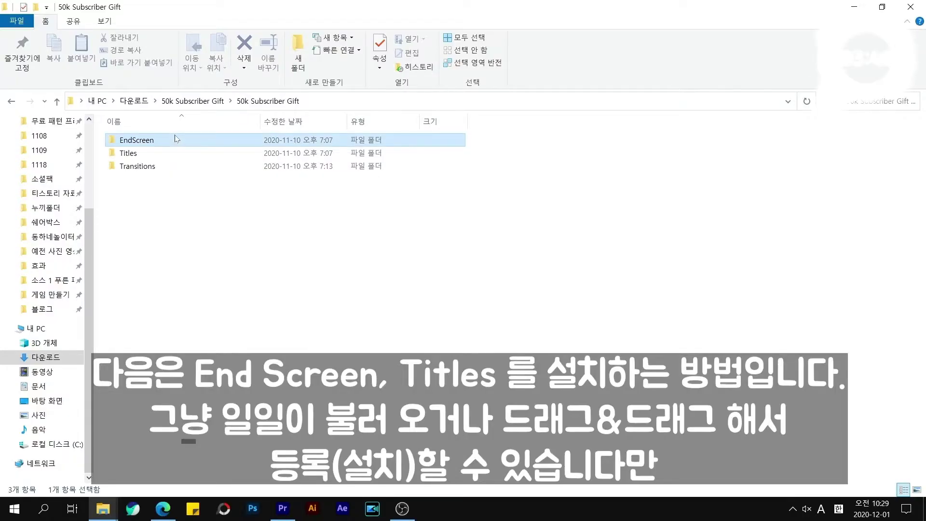
# Search the extracted 50k Subscriber Gift folder for all motion graphics template files with *.mogrt.
pyautogui.doubleClick(176, 139)
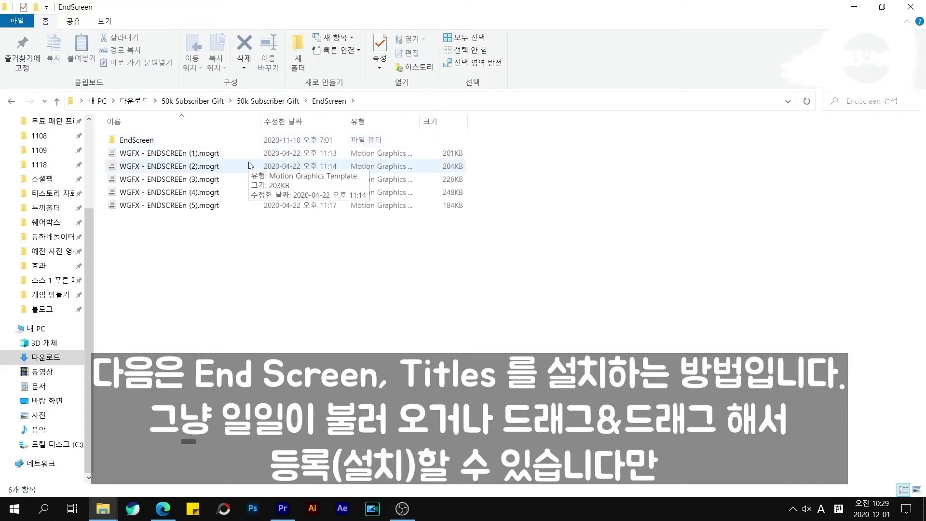
pyautogui.click(257, 102)
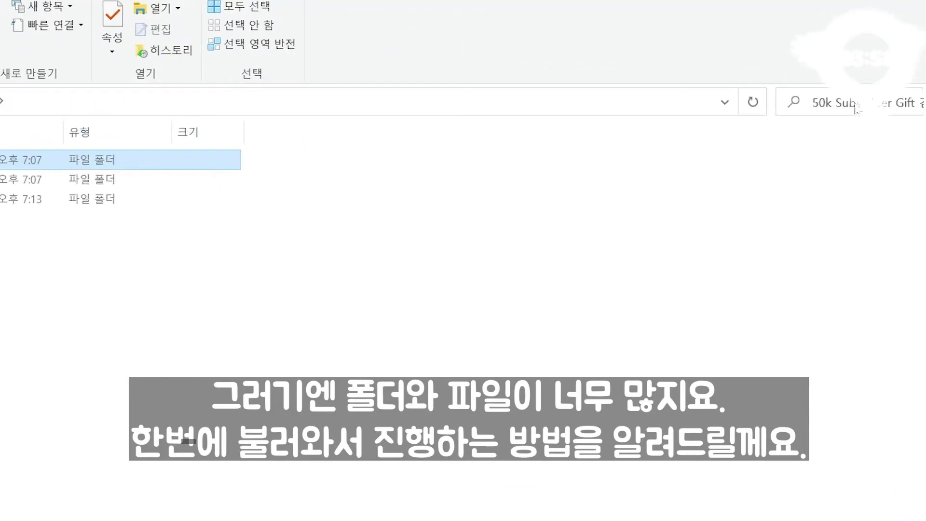
pyautogui.click(855, 109)
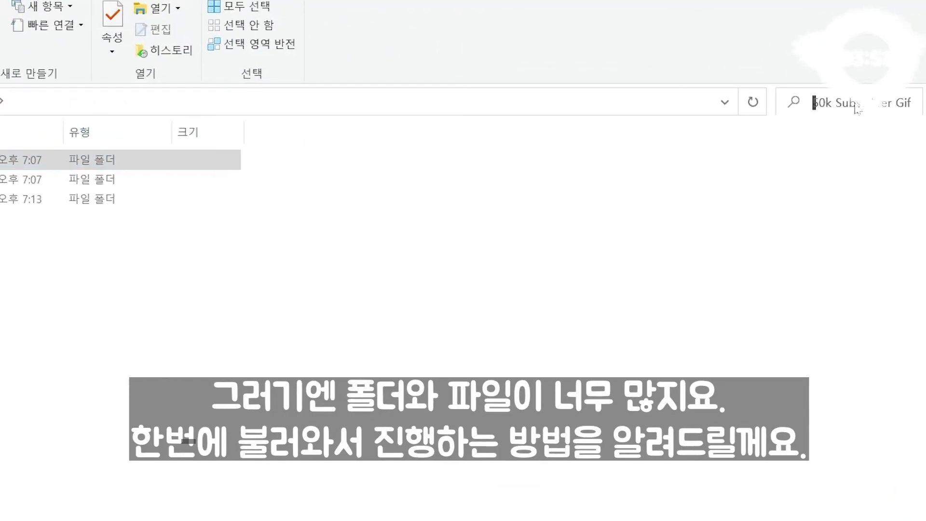
pyautogui.write('*')
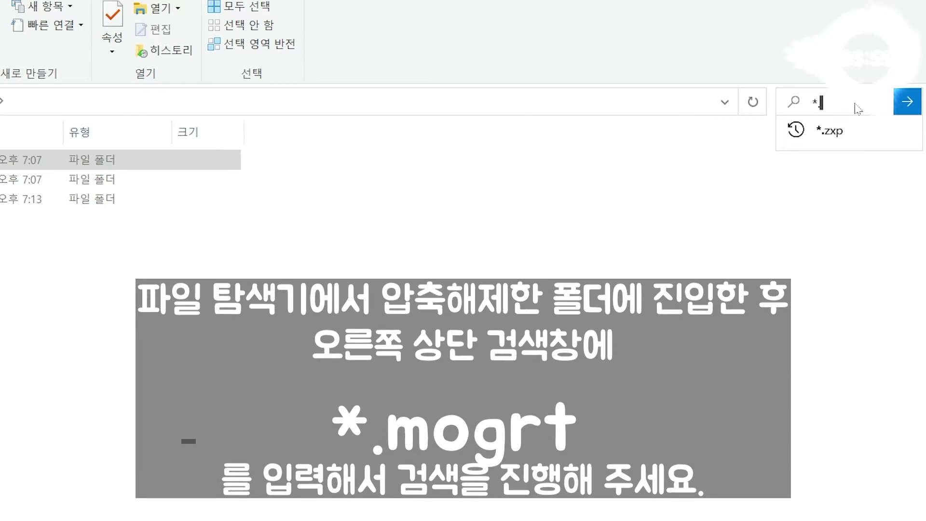
pyautogui.write('.mogrt')
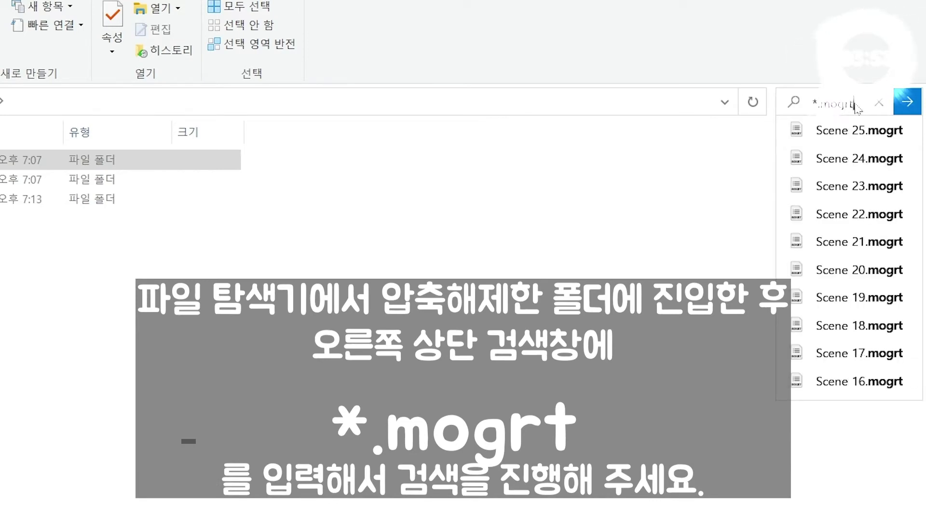
pyautogui.click(908, 102)
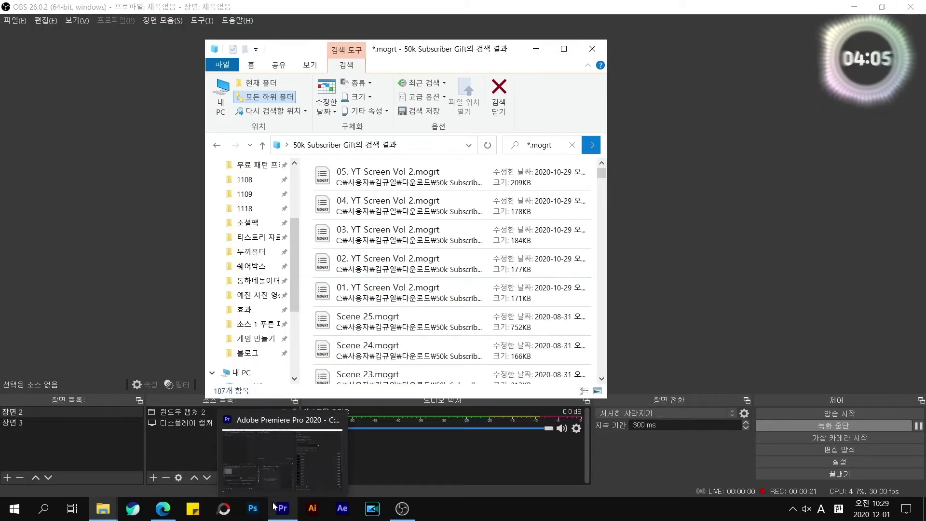
# Switch to Premiere Pro with the search results alongside, and add all the found .mogrt files to the Essential Graphics templates.
pyautogui.click(282, 508)
pyautogui.hotkey('alt', 'Tab')
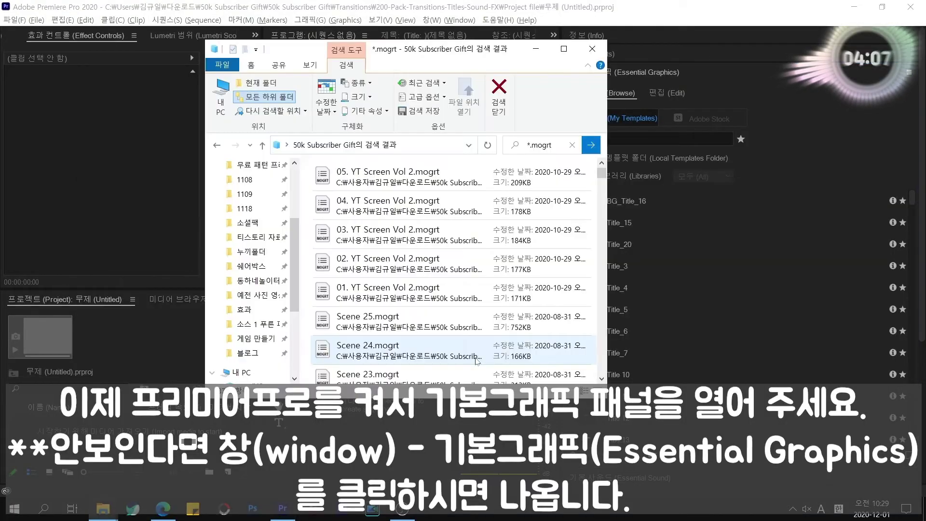
pyautogui.moveTo(467, 53); pyautogui.dragTo(330, 51)
pyautogui.click(333, 174)
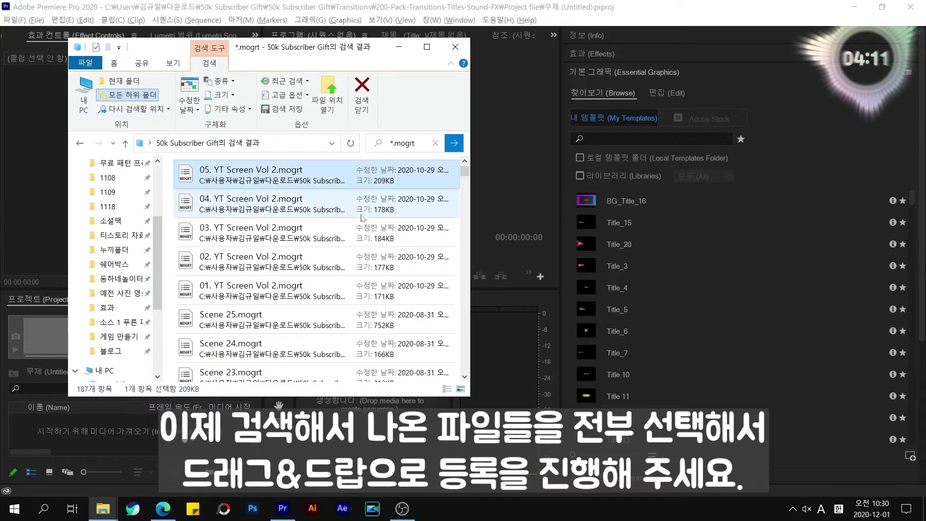
pyautogui.scroll(-7, 366, 231)
pyautogui.scroll(-5, 367, 230)
pyautogui.scroll(12, 368, 230)
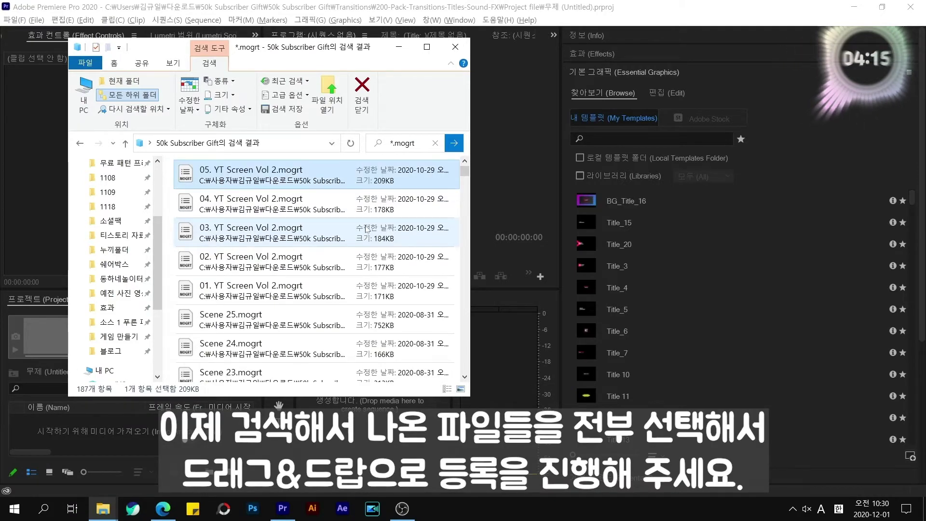
pyautogui.hotkey('shift', 'End')
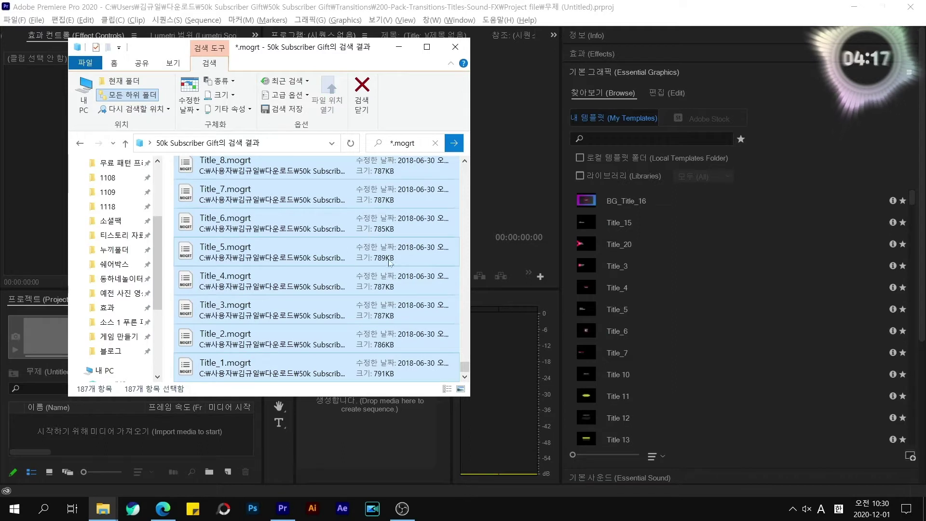
pyautogui.moveTo(280, 269); pyautogui.dragTo(711, 322)
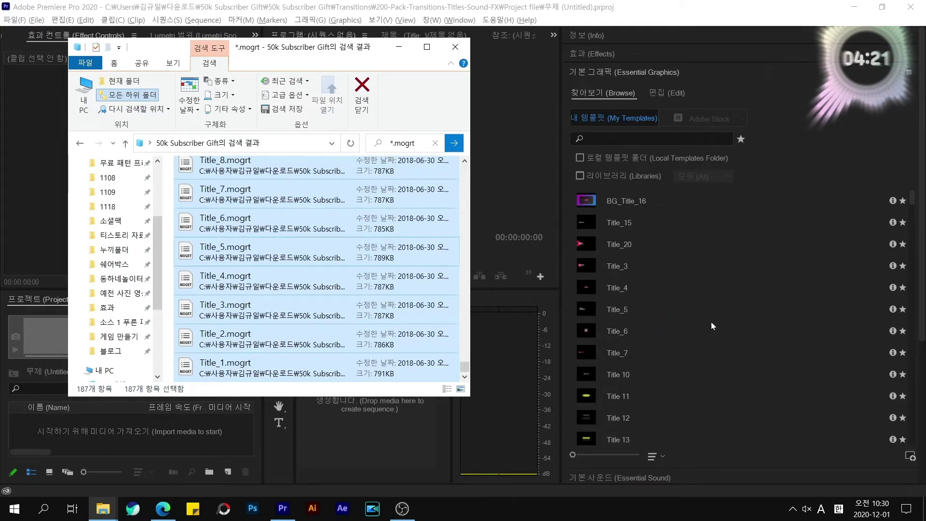
pyautogui.moveTo(316, 64); pyautogui.dragTo(346, 151)
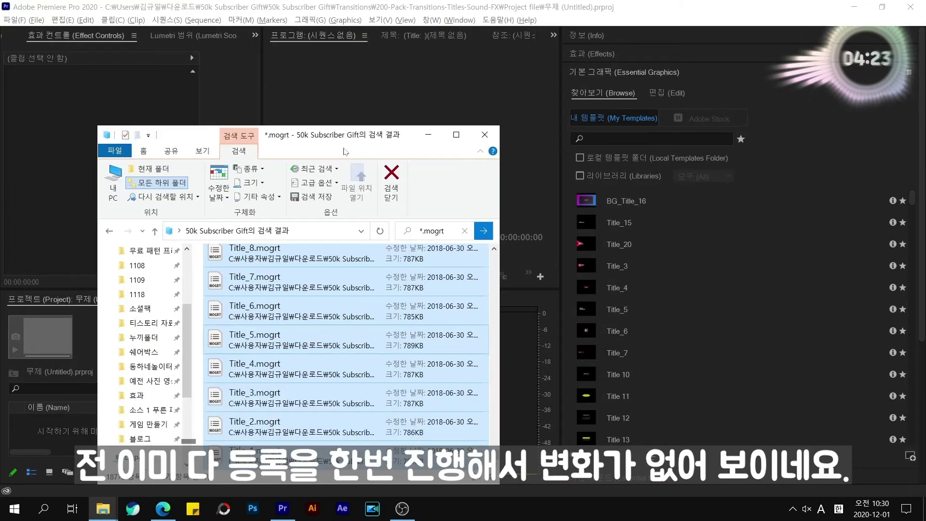
pyautogui.moveTo(378, 264); pyautogui.dragTo(707, 291)
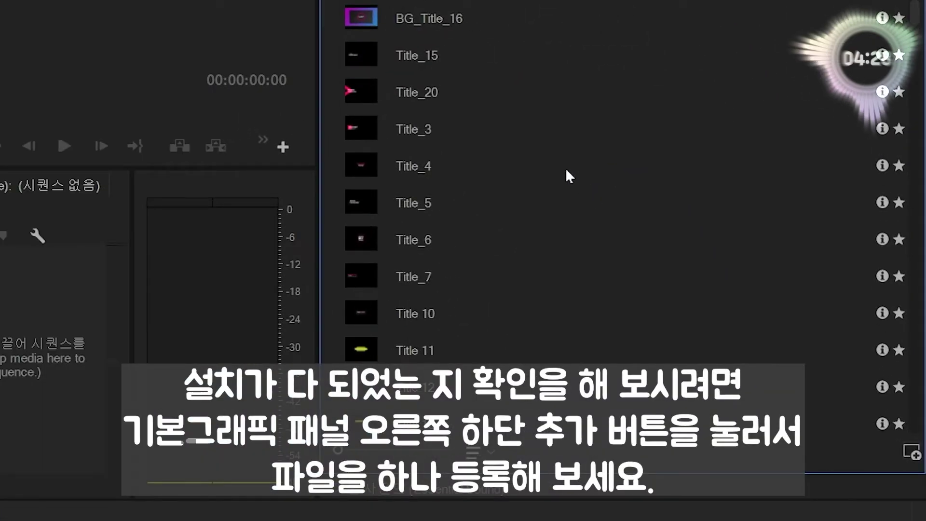
# Check the installation by trying to install Title_3.mogrt from the Modern Titles folder, decline overwriting it, and look through the template list.
pyautogui.scroll(-5, 574, 178)
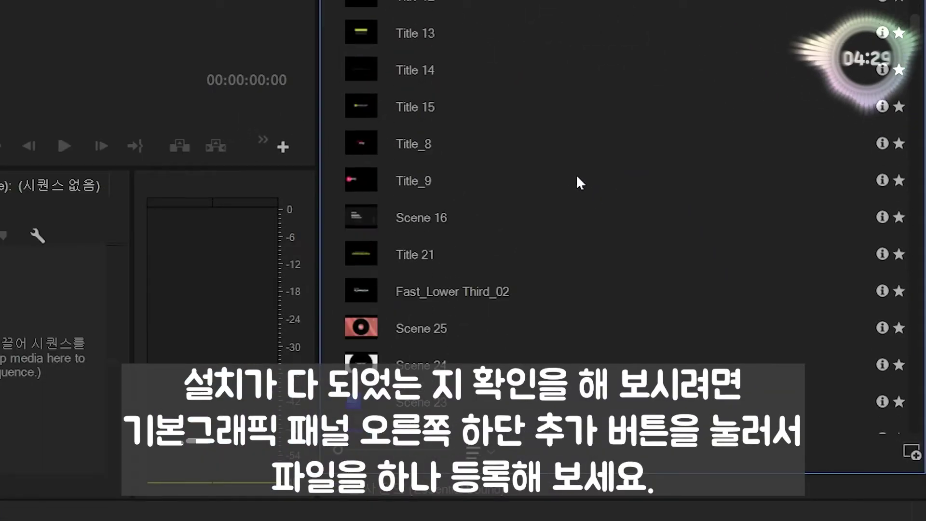
pyautogui.click(911, 451)
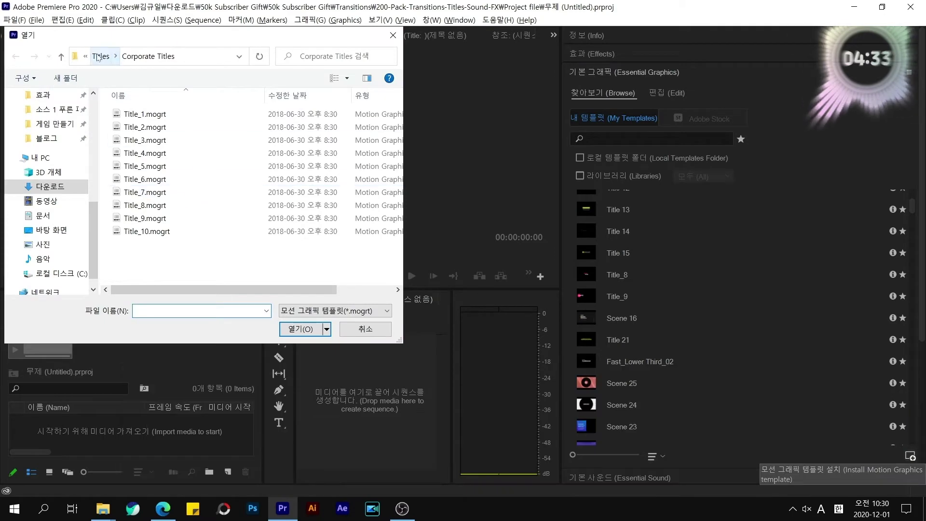
pyautogui.click(101, 56)
pyautogui.doubleClick(154, 142)
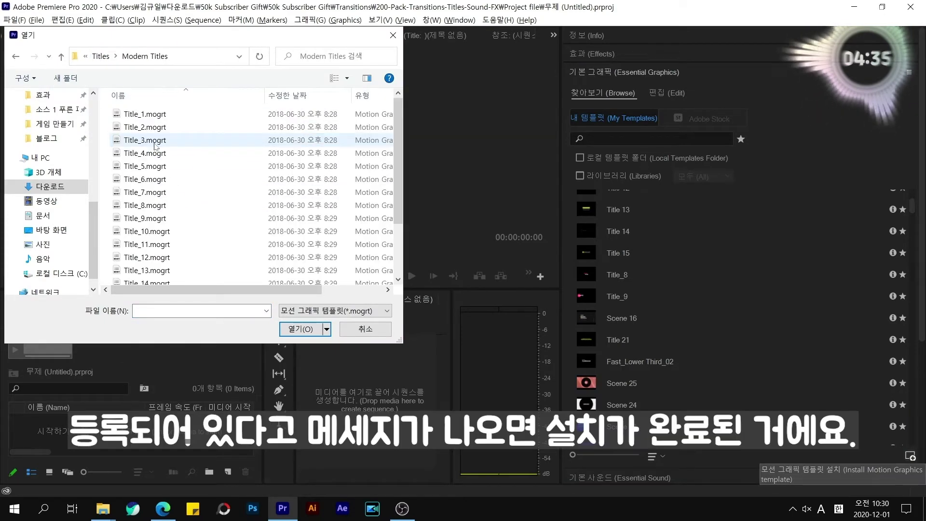
pyautogui.doubleClick(155, 141)
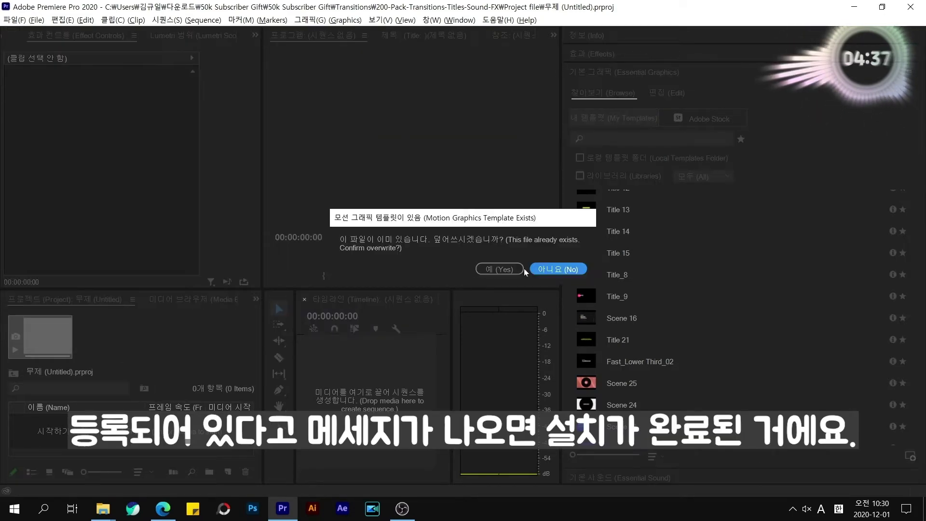
pyautogui.click(550, 269)
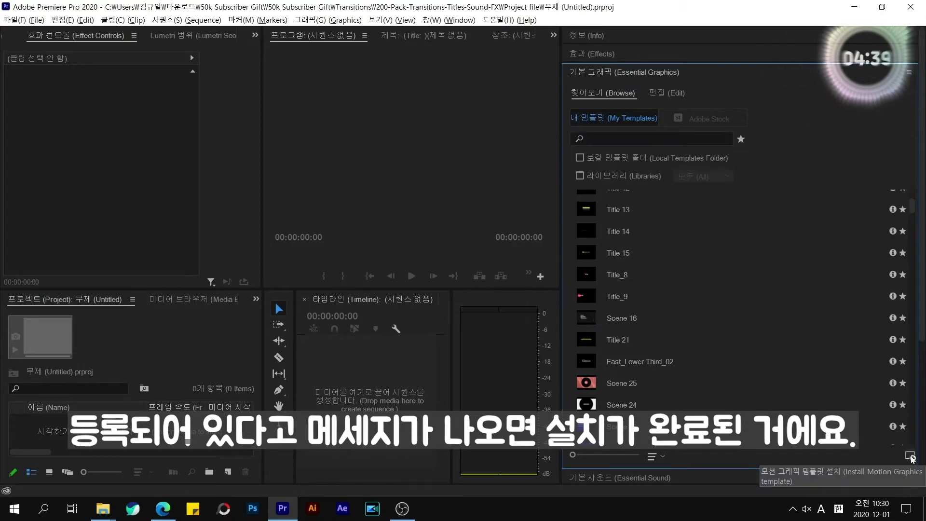
pyautogui.scroll(5, 666, 224)
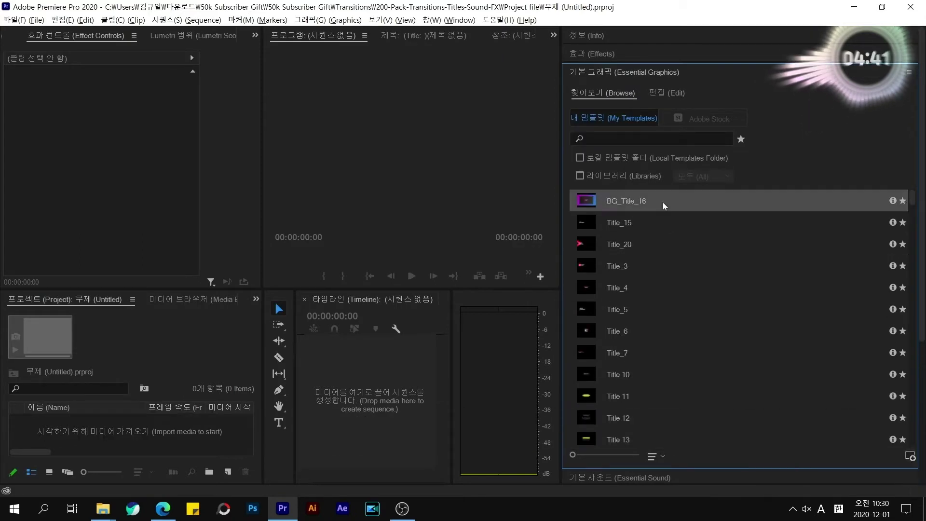
pyautogui.scroll(-10, 680, 246)
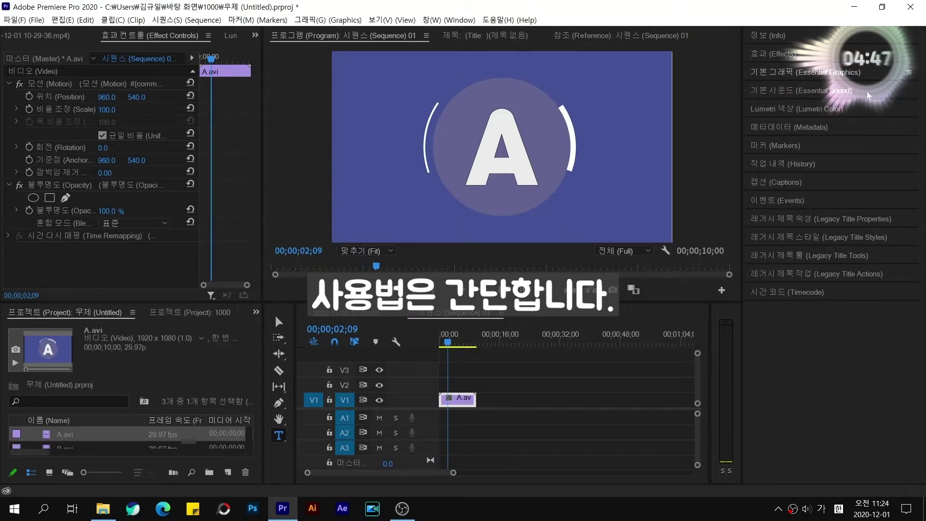
# Browse the Essential Graphics templates and place Title_8 on track V2 above the A.avi clip, starting at the sequence start.
pyautogui.click(806, 77)
pyautogui.click(789, 94)
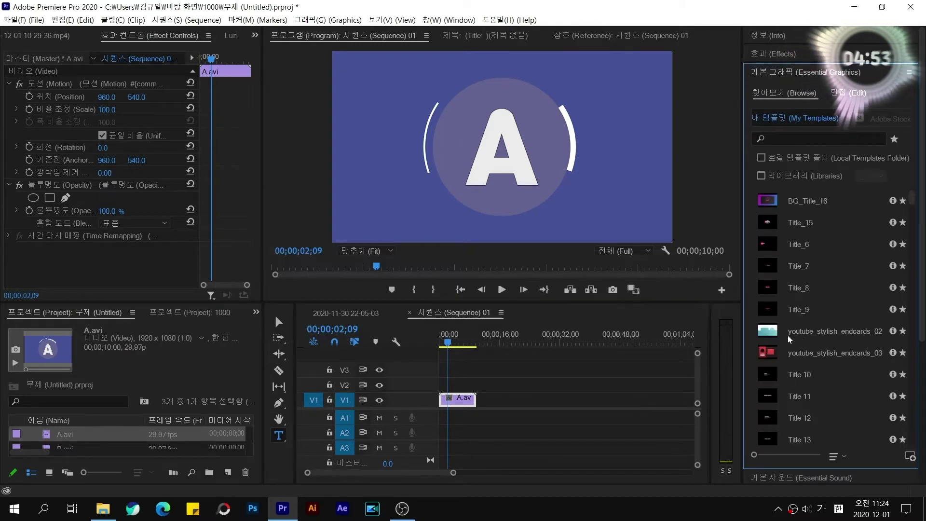
pyautogui.moveTo(796, 290); pyautogui.dragTo(447, 390)
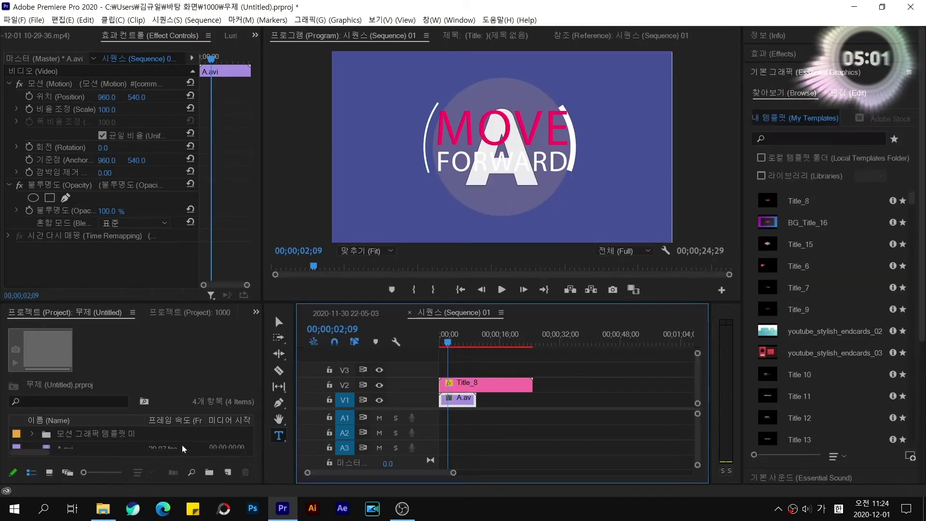
# Set the Title_8 clip's Text 1 to "안녕하세요." and Text 2 to "반갑습니다.", and play the sequence to preview it.
pyautogui.click(489, 384)
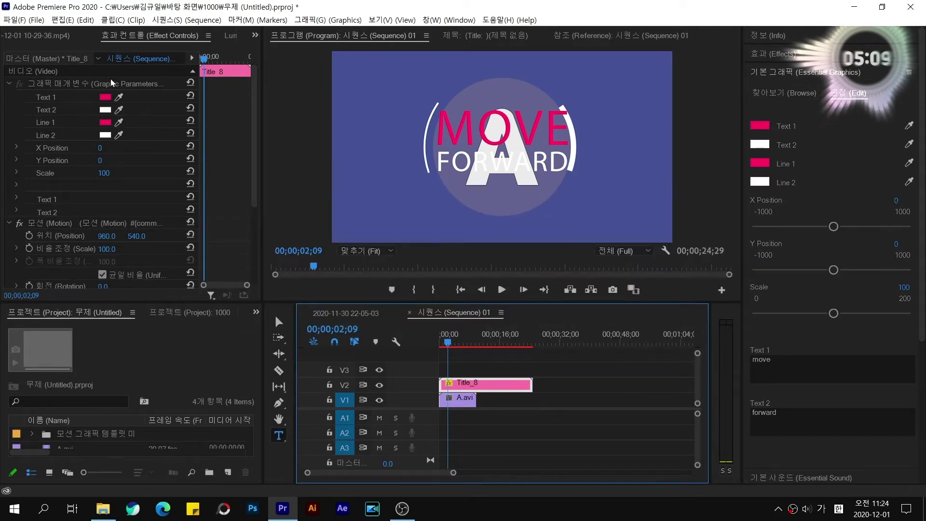
pyautogui.scroll(-5, 114, 85)
pyautogui.click(806, 362)
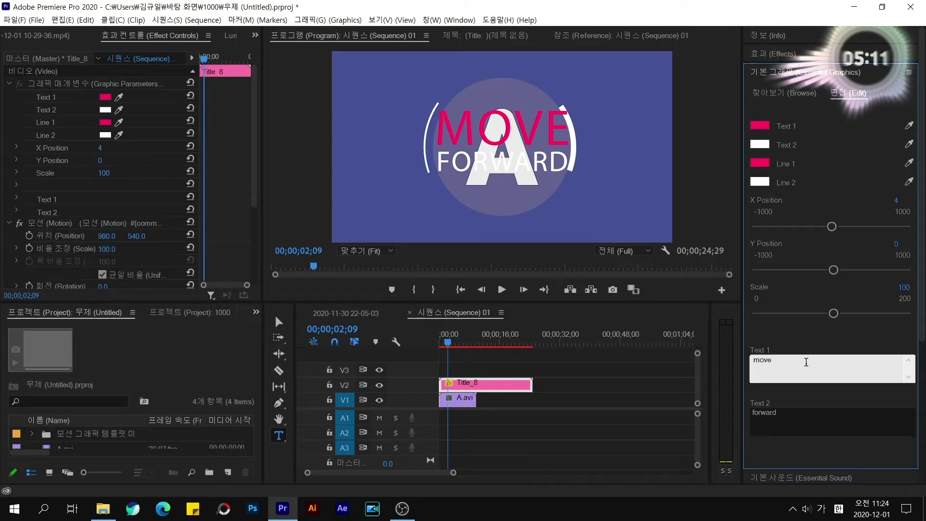
pyautogui.doubleClick(857, 360)
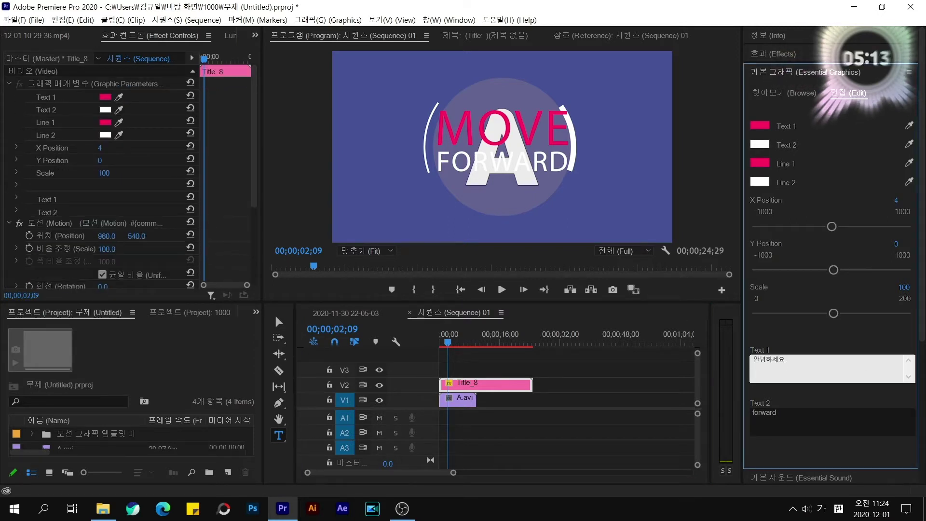
pyautogui.click(828, 417)
pyautogui.write('반갑습니')
pyautogui.click(870, 392)
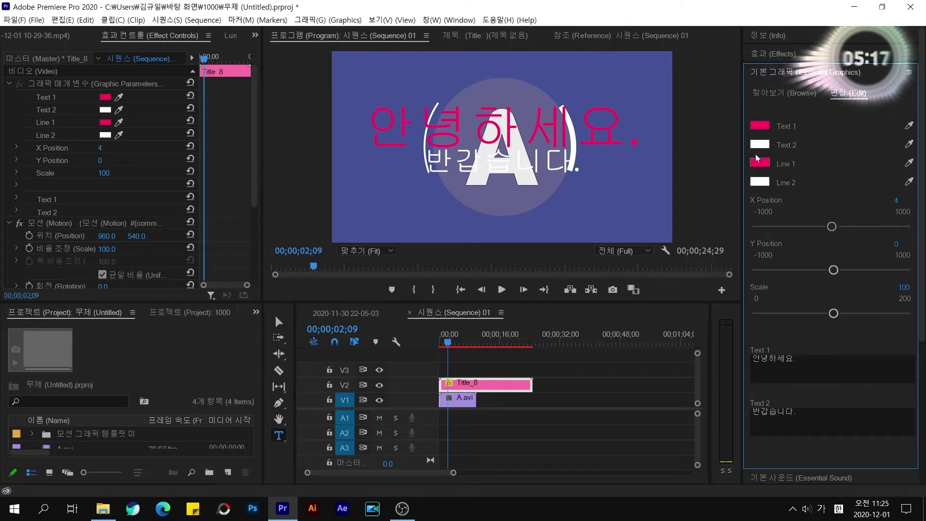
pyautogui.click(460, 342)
pyautogui.press('space')
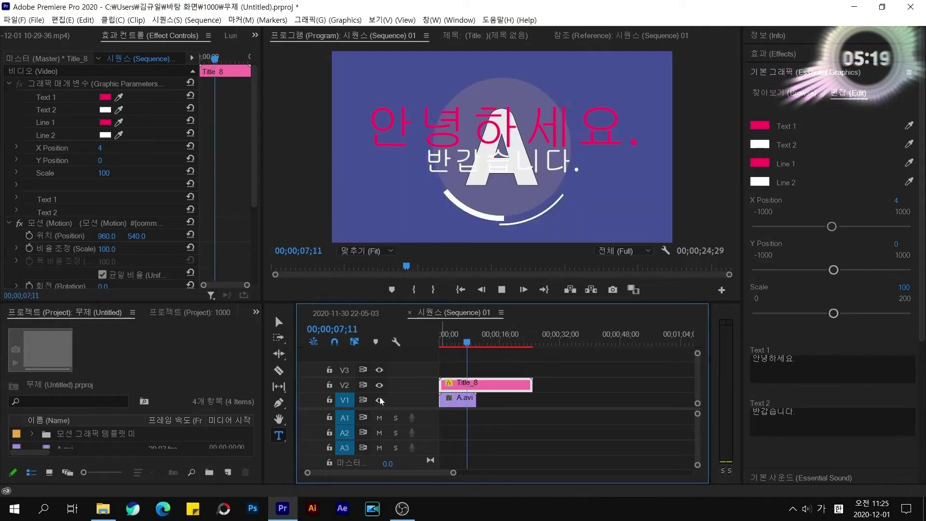
# Hide track V1 and recolor the Title_8 clip's Text 1 to green and Text 2 to olive.
pyautogui.click(758, 145)
pyautogui.click(192, 288)
pyautogui.click(291, 209)
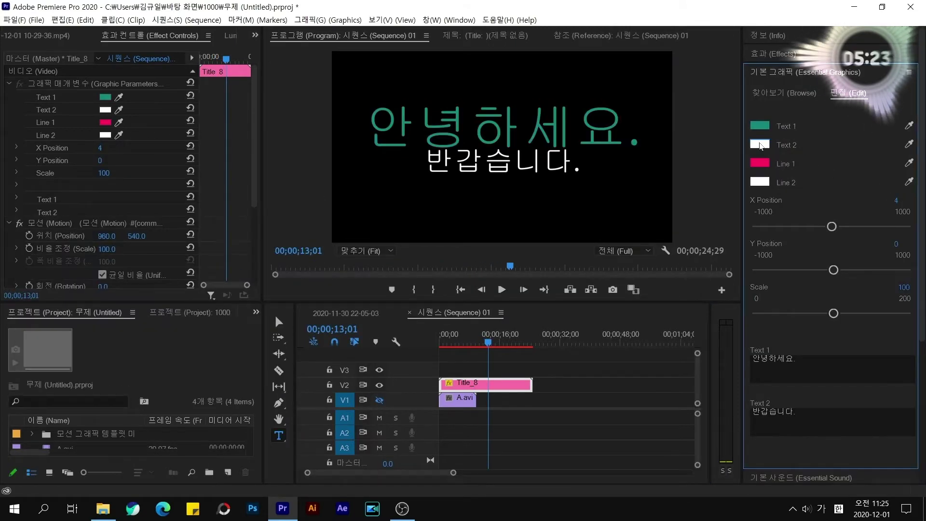
pyautogui.click(760, 145)
pyautogui.click(113, 326)
pyautogui.click(291, 209)
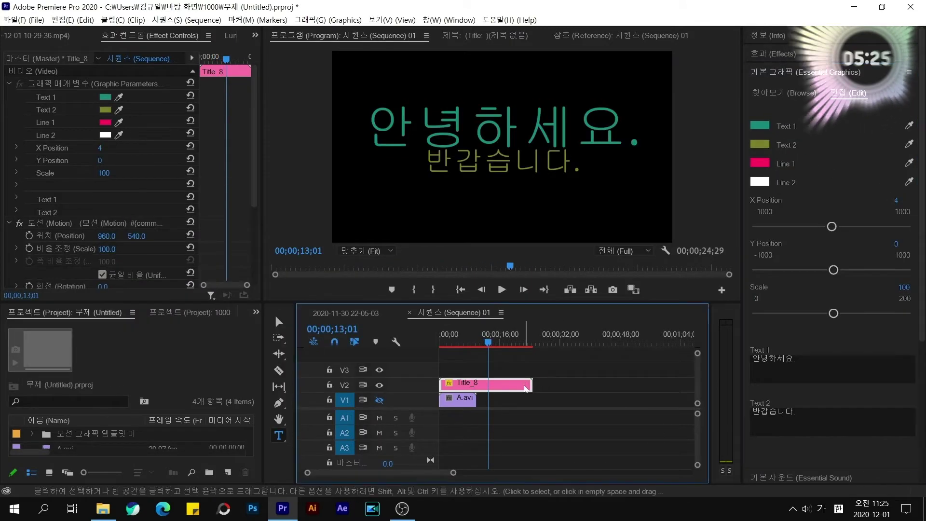
# Delete the Title_8 clip and place the youtube_stylish_endcards_02 template on track V1 directly after A.avi.
pyautogui.press('Delete')
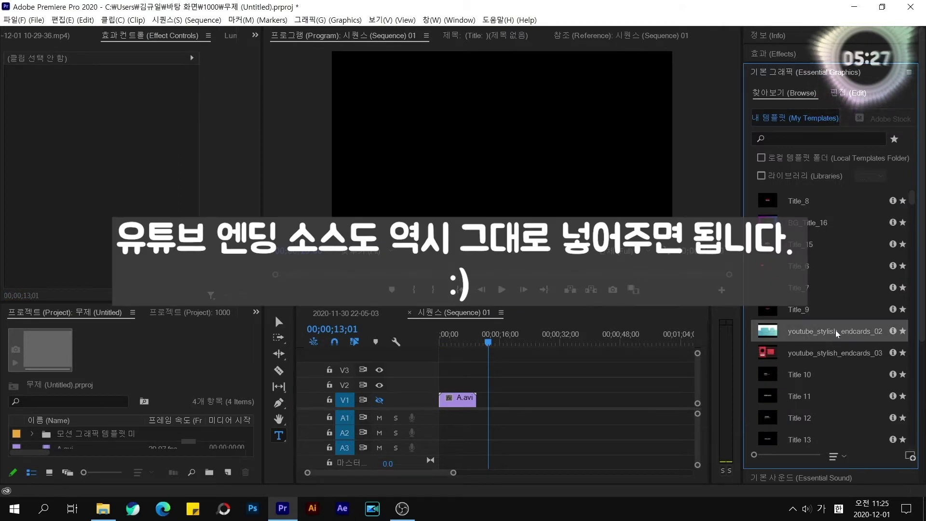
pyautogui.moveTo(813, 339); pyautogui.dragTo(490, 400)
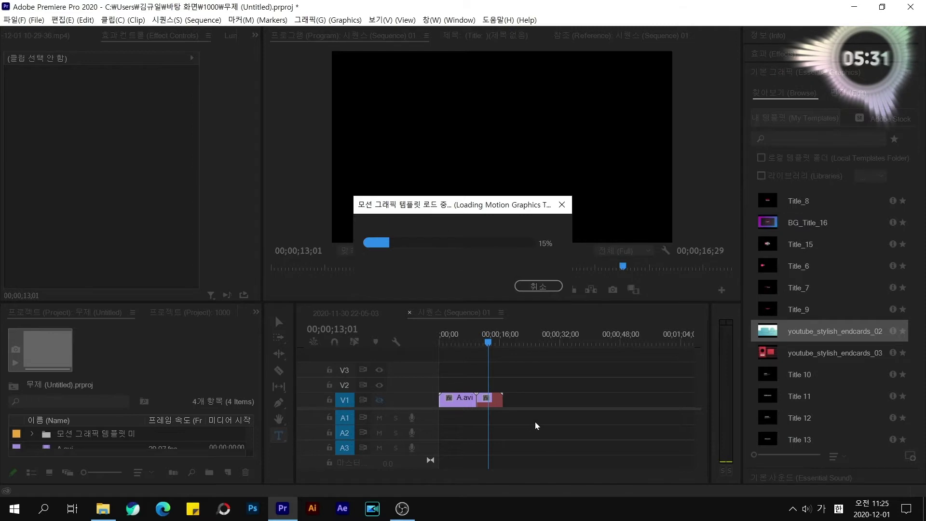
pyautogui.press('space')
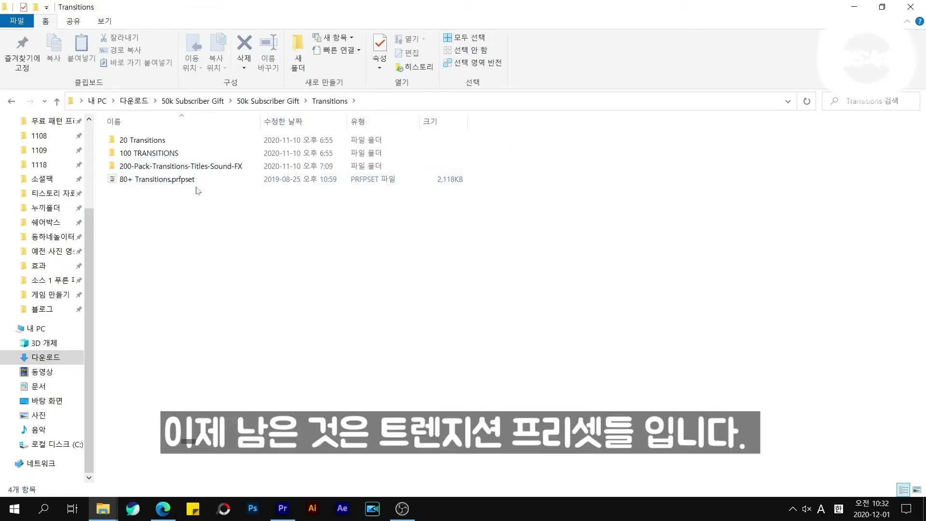
# Look through the pack's 100 TRANSITIONS and 20 Transitions folders in File Explorer for their preset files.
pyautogui.doubleClick(159, 153)
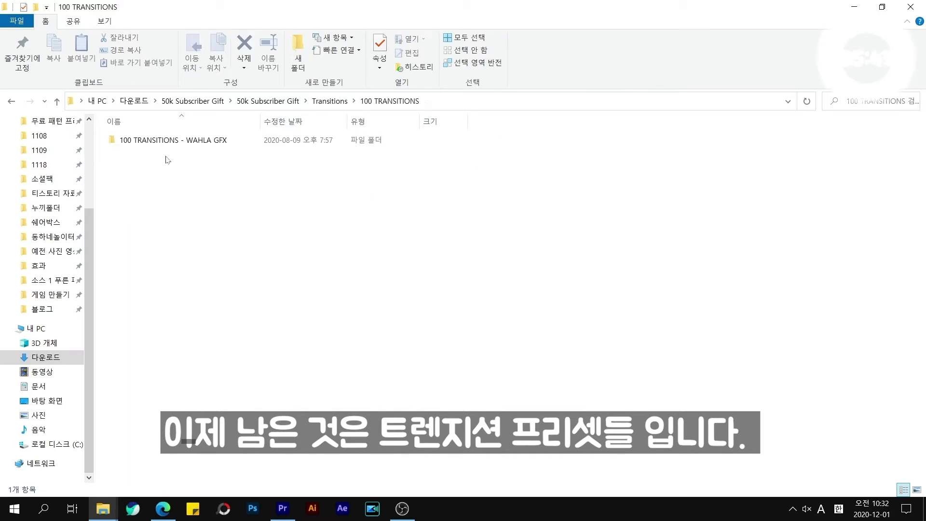
pyautogui.doubleClick(174, 140)
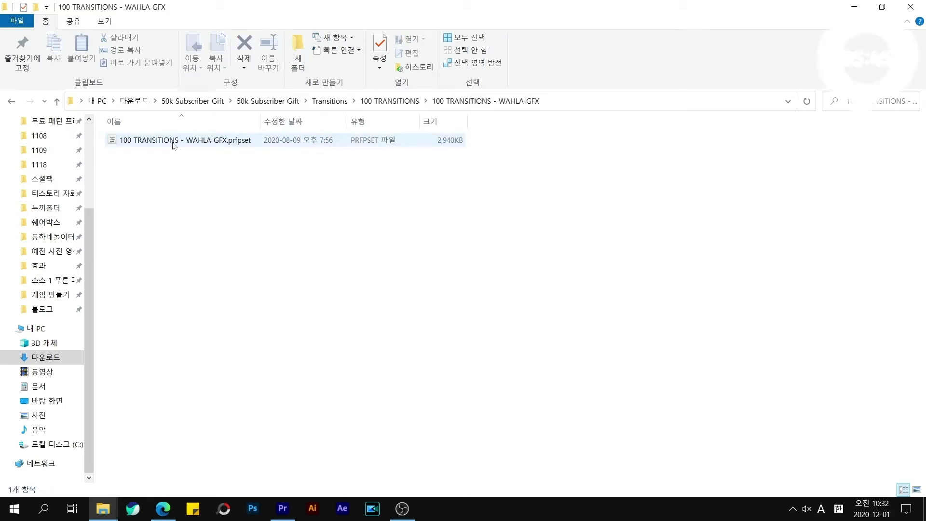
pyautogui.hotkey('alt', 'Left')
pyautogui.hotkey('alt', 'Left')
pyautogui.doubleClick(157, 139)
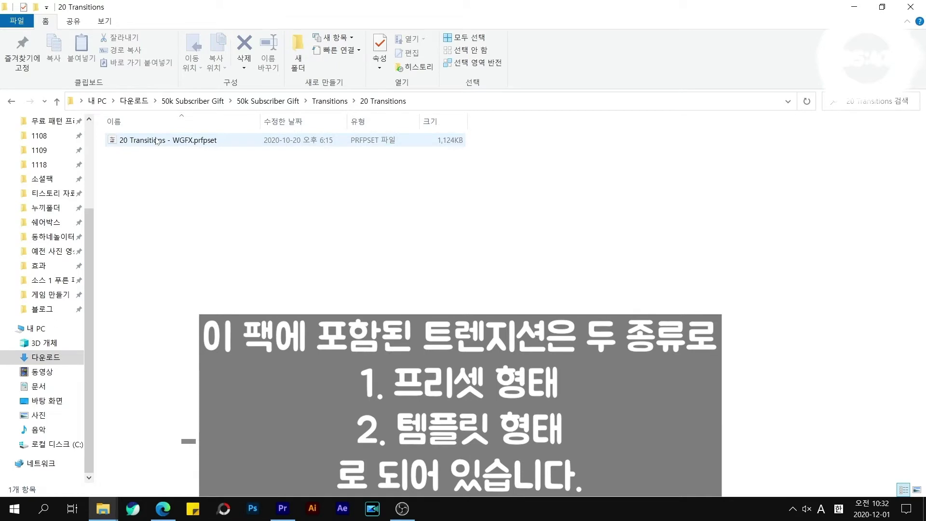
# Return to the gift pack's Transitions folder in File Explorer.
pyautogui.hotkey('alt', 'Left')
pyautogui.hotkey('alt', 'Left')
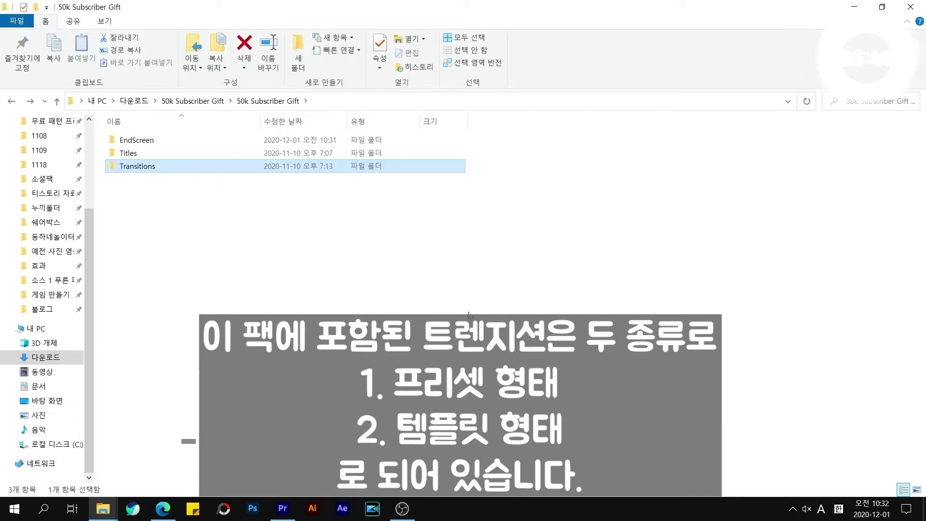
pyautogui.doubleClick(151, 169)
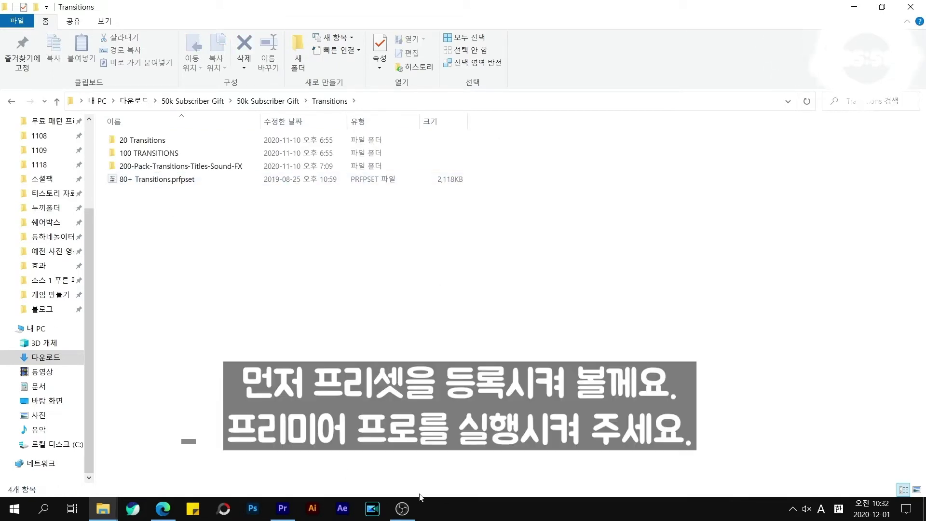
# Switch to Premiere Pro, narrow the Essential Graphics area, and show the Effects list in its place.
pyautogui.moveTo(284, 510)
pyautogui.click(283, 509)
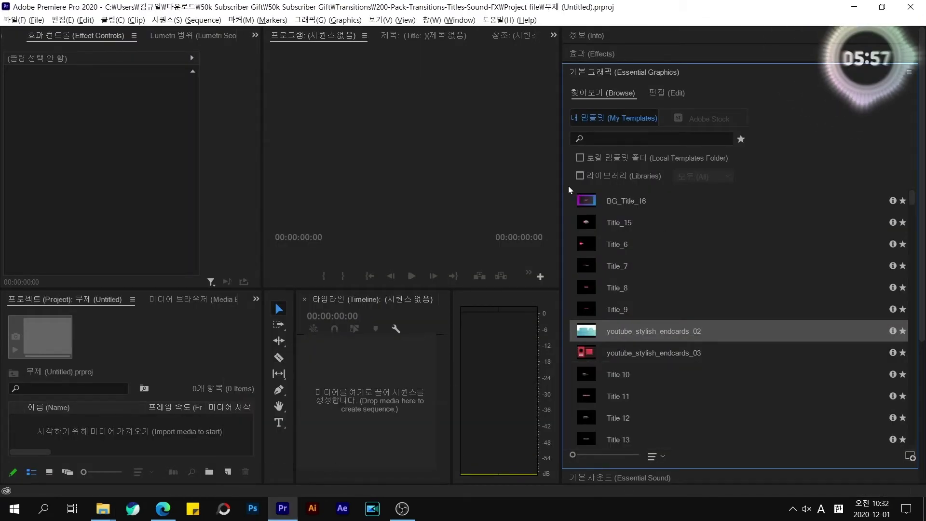
pyautogui.moveTo(563, 187); pyautogui.dragTo(761, 182)
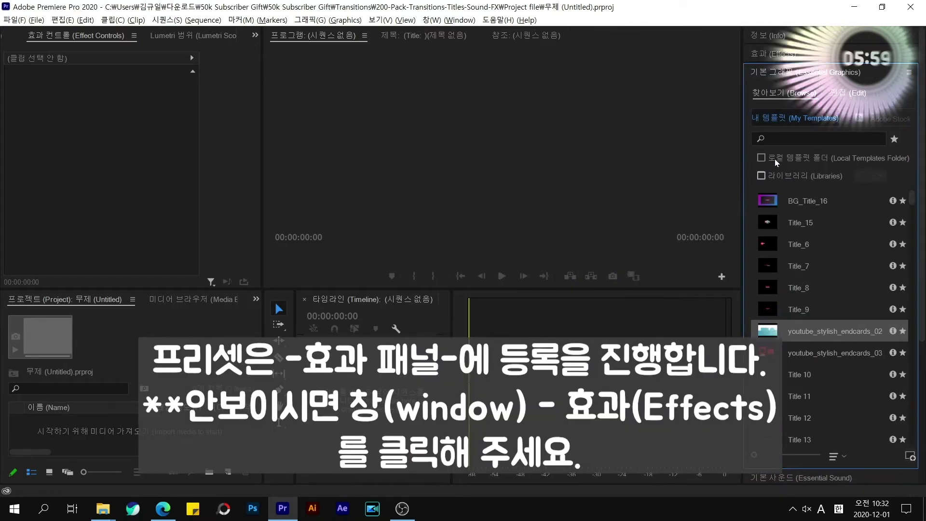
pyautogui.click(787, 73)
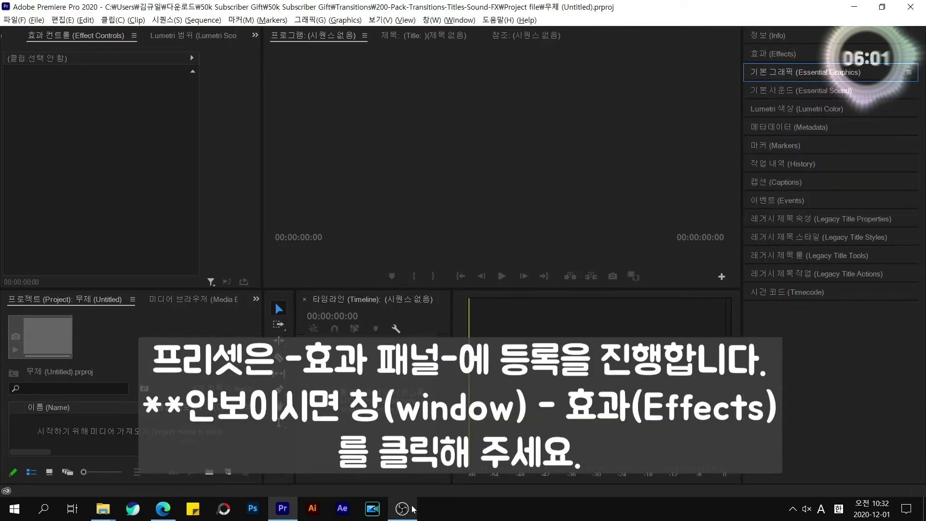
pyautogui.click(781, 54)
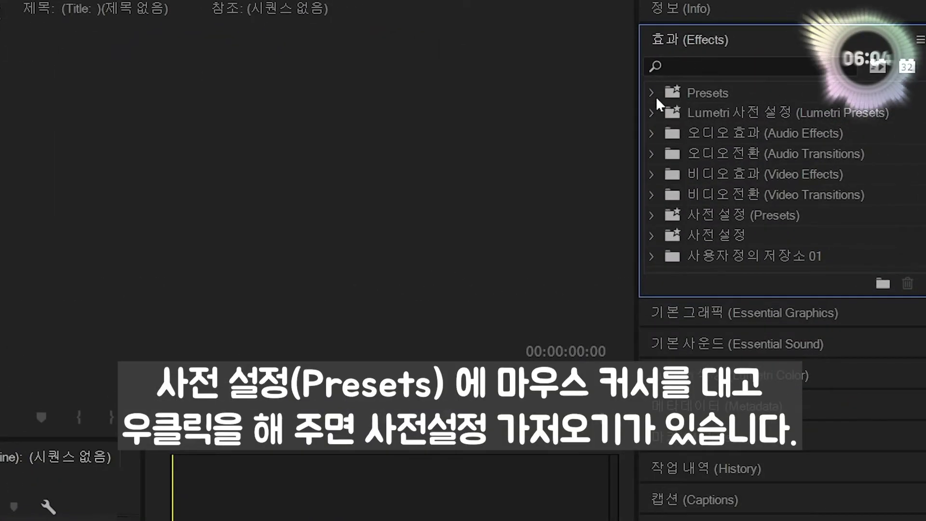
# Import 20 Transitions - WGFX.prfpset from the pack's Transitions folder into the Presets bin of the effects list.
pyautogui.click(656, 96)
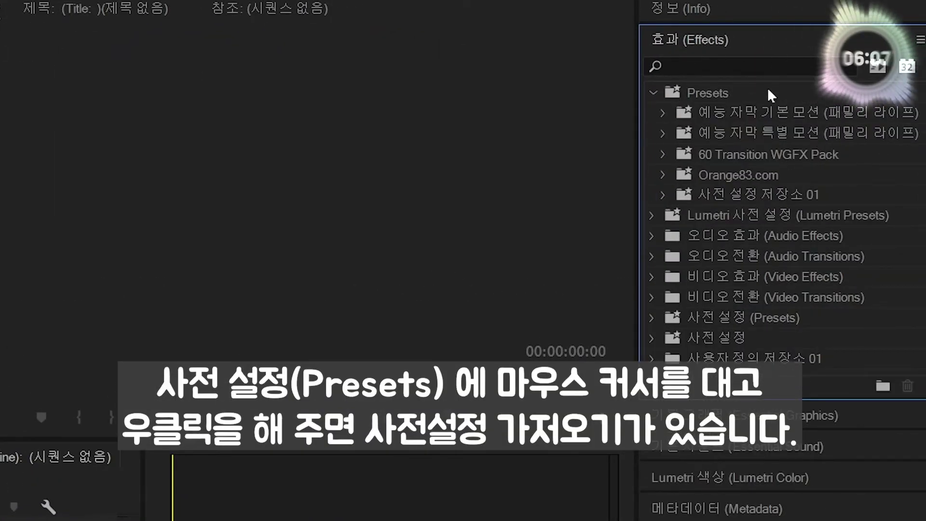
pyautogui.rightClick(722, 93)
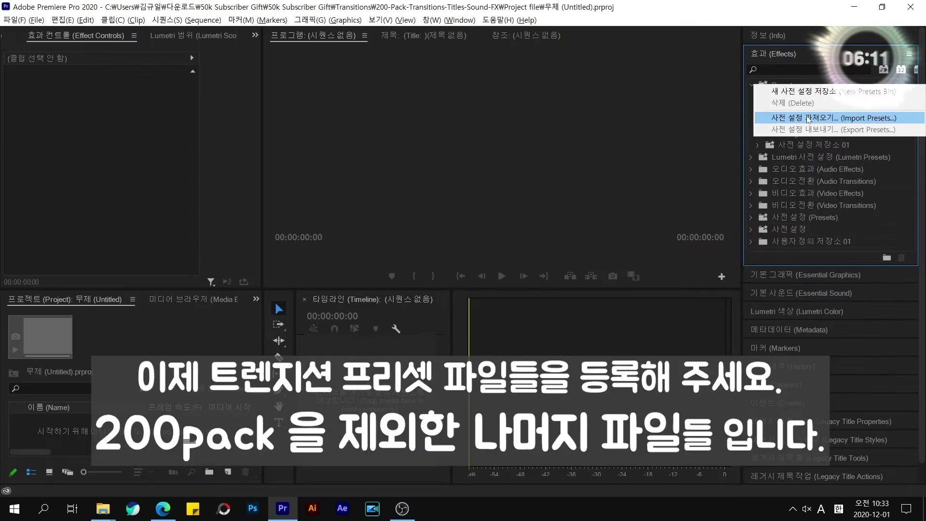
pyautogui.click(809, 120)
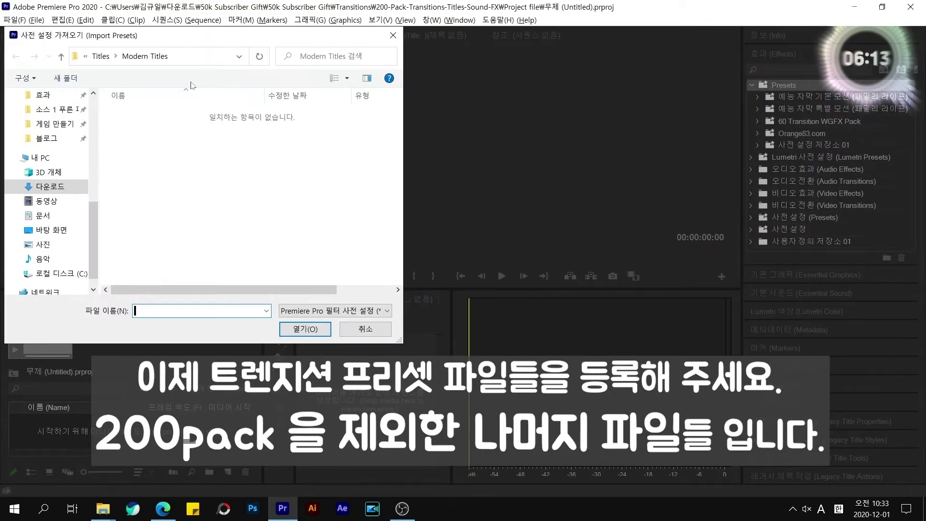
pyautogui.click(103, 57)
pyautogui.click(101, 56)
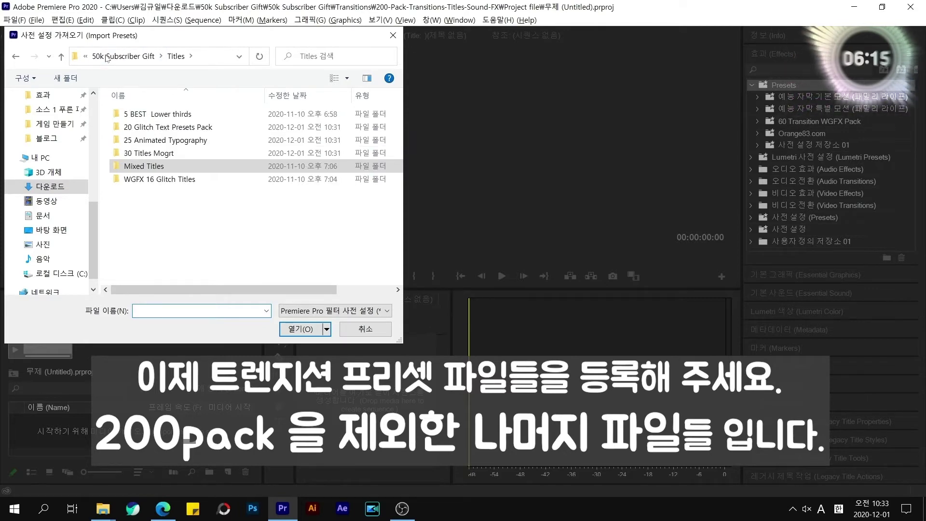
pyautogui.click(126, 56)
pyautogui.doubleClick(142, 140)
pyautogui.doubleClick(157, 153)
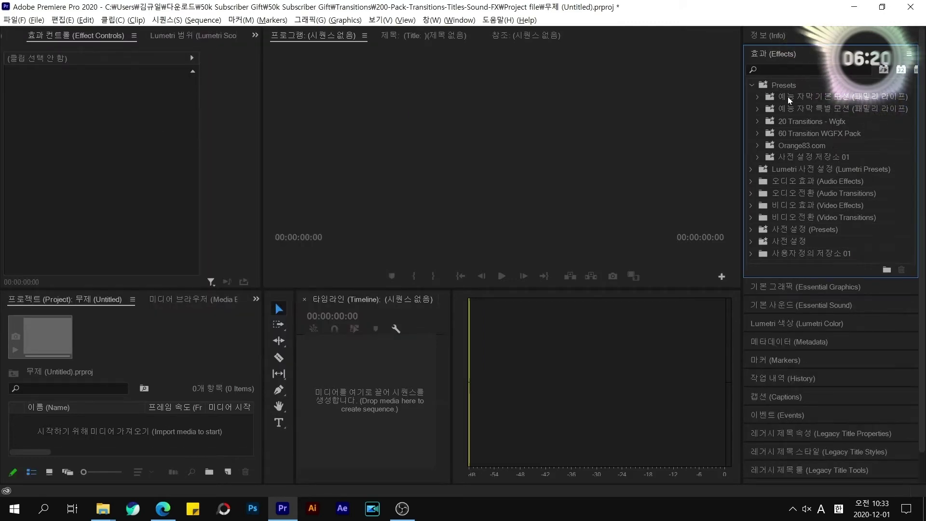
# Import the 100 Transitions - WGFX preset file from the 100 TRANSITIONS folder into the Presets bin.
pyautogui.rightClick(785, 85)
pyautogui.click(781, 118)
pyautogui.doubleClick(144, 126)
pyautogui.doubleClick(156, 114)
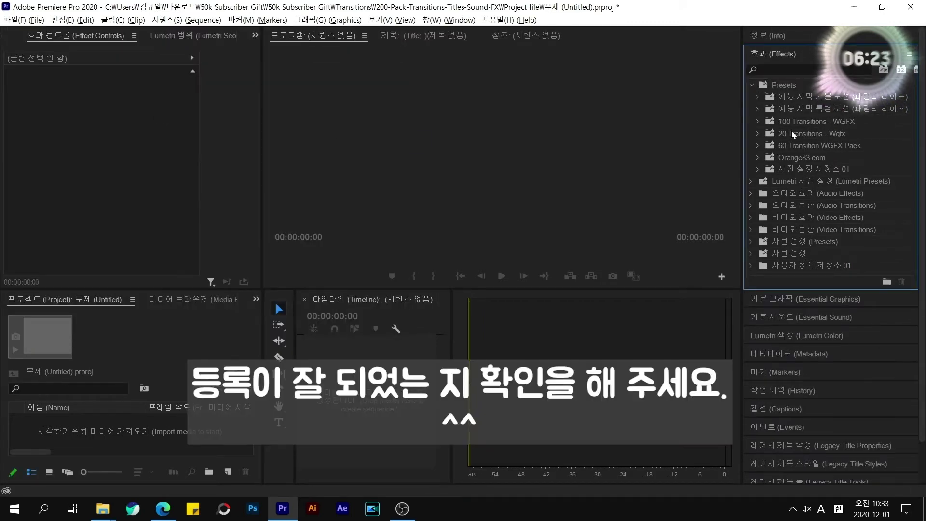
# Check the imported presets in the 100 Transitions - WGFX and 20 Transitions - Wgfx bins, including Bounce and GLITCH CAMERA SHAKES.
pyautogui.click(757, 131)
pyautogui.click(757, 121)
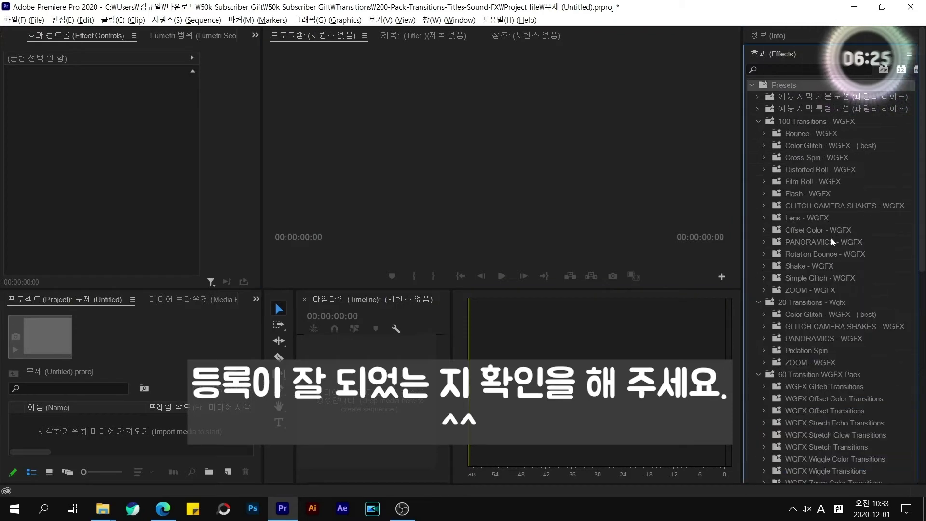
pyautogui.click(765, 133)
pyautogui.click(771, 145)
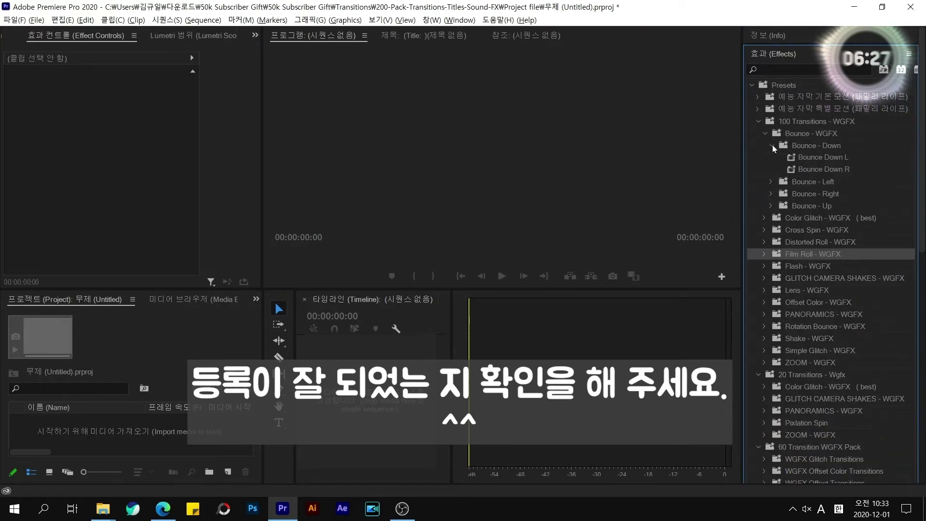
pyautogui.click(771, 145)
pyautogui.click(771, 158)
pyautogui.click(772, 157)
pyautogui.scroll(-2, 790, 236)
pyautogui.click(820, 329)
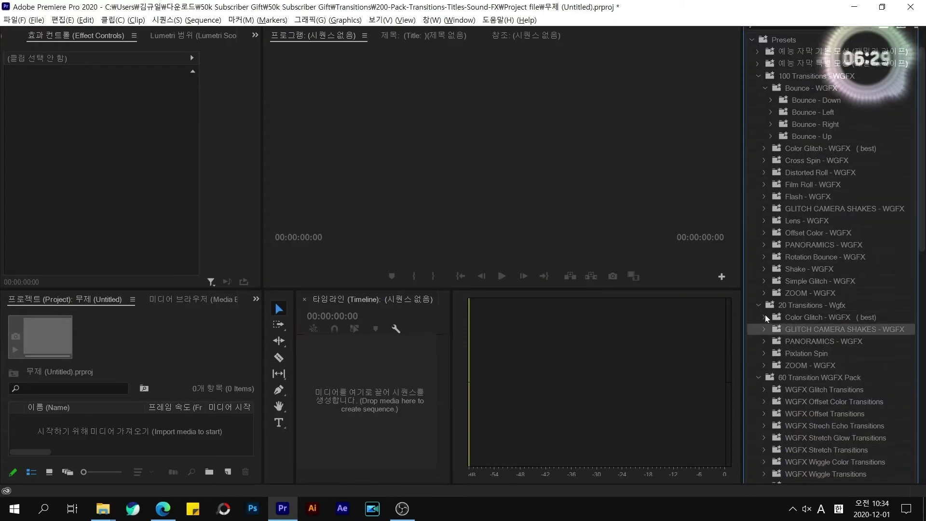
pyautogui.click(764, 329)
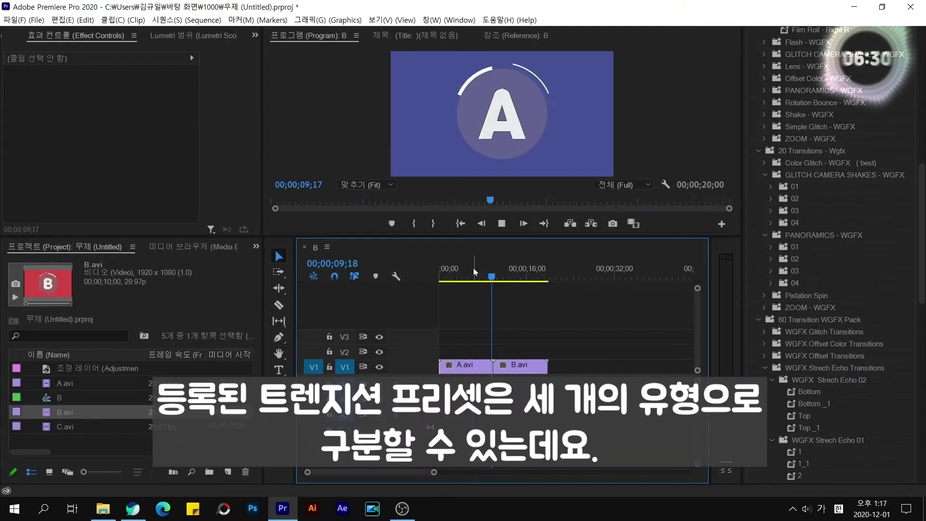
# Play the sequence across the cut between A.avi and B.avi, stopping at 00;00;11;21.
pyautogui.click(473, 268)
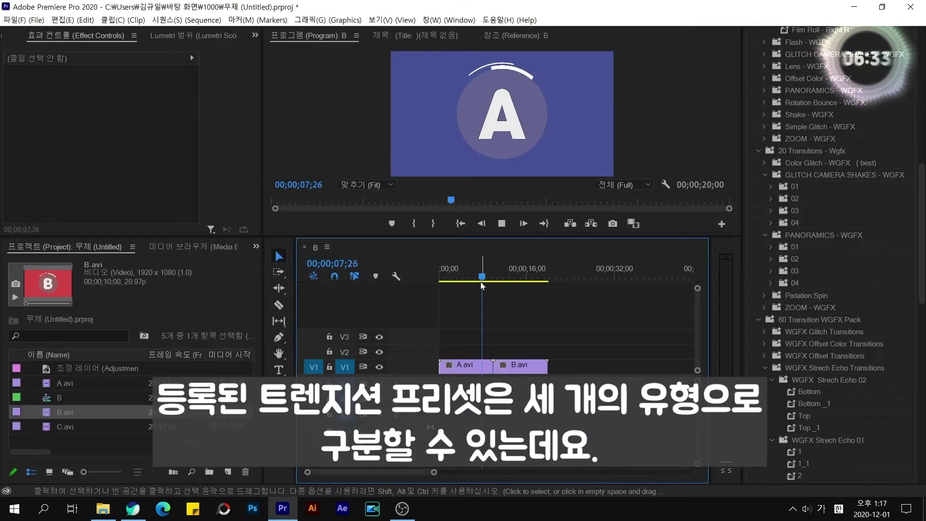
pyautogui.press('=')
pyautogui.press('=')
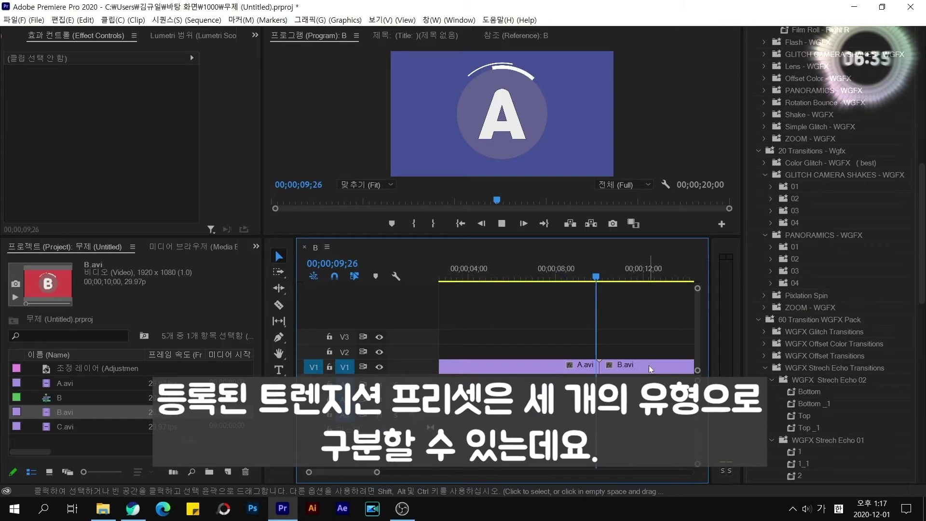
pyautogui.press('space')
pyautogui.click(636, 277)
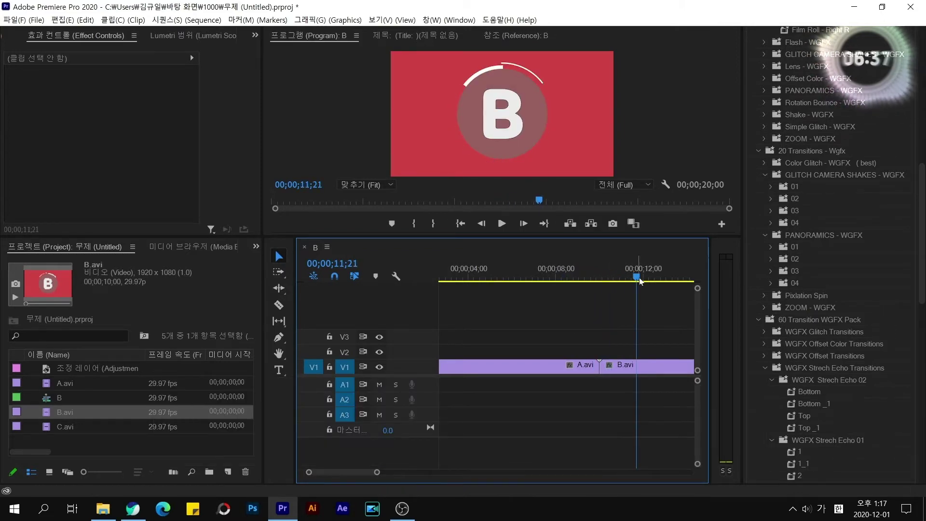
# Examine the transition presets' naming types: L/R endings, plain names, and Top/Bottom names.
pyautogui.scroll(-2, 579, 328)
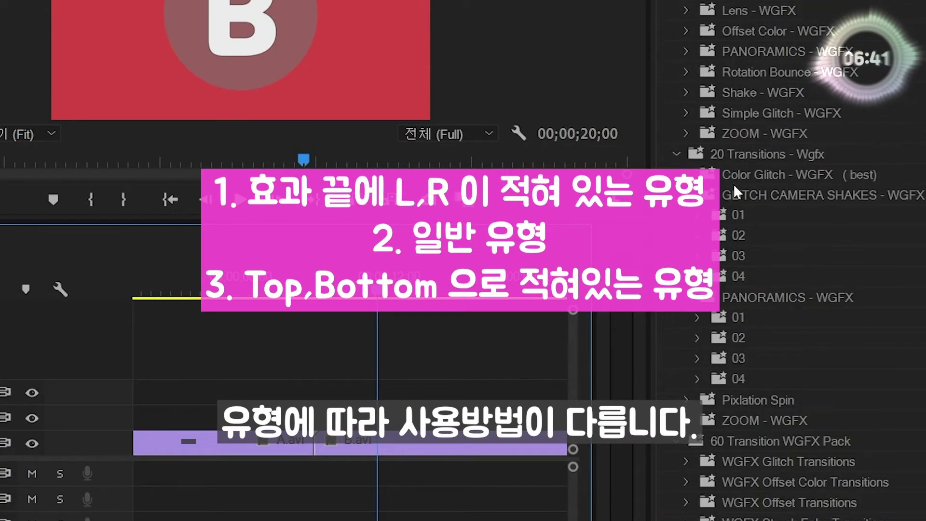
pyautogui.scroll(-15, 791, 261)
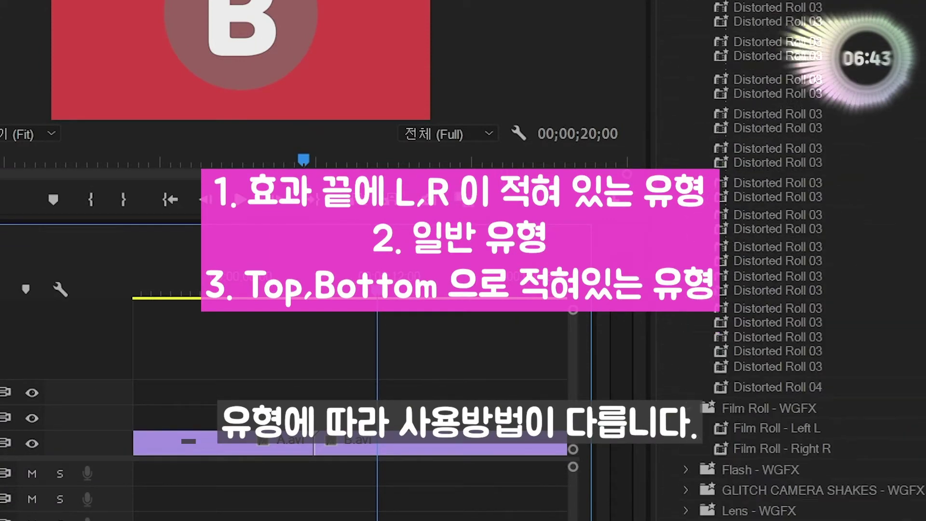
pyautogui.scroll(4, 791, 260)
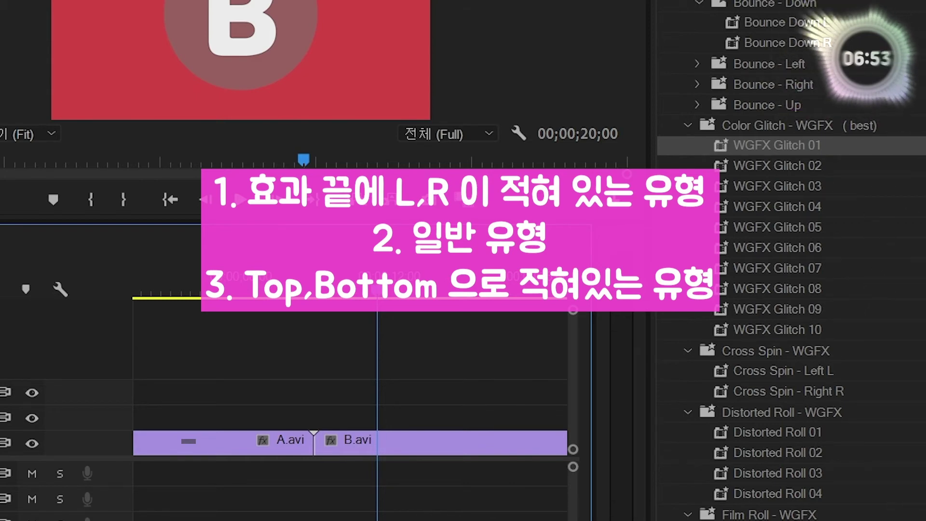
pyautogui.scroll(-5, 791, 261)
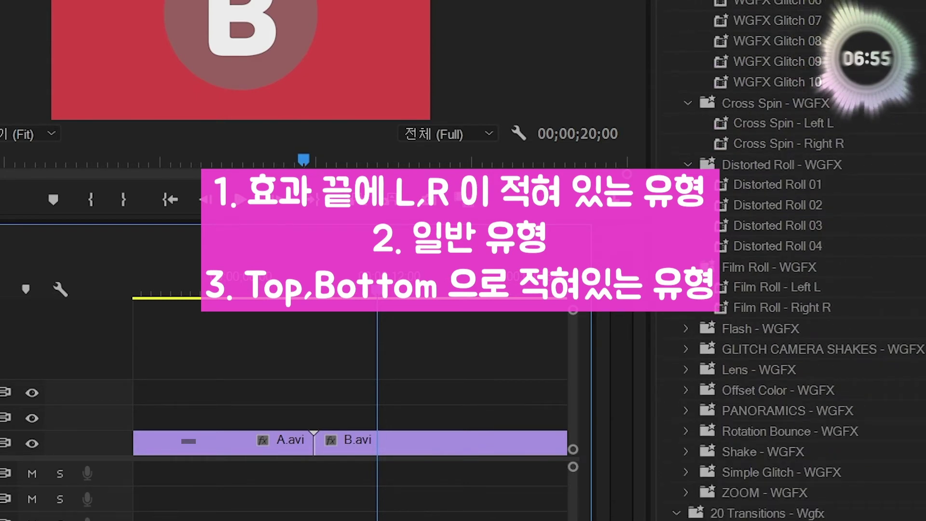
pyautogui.scroll(-10, 791, 260)
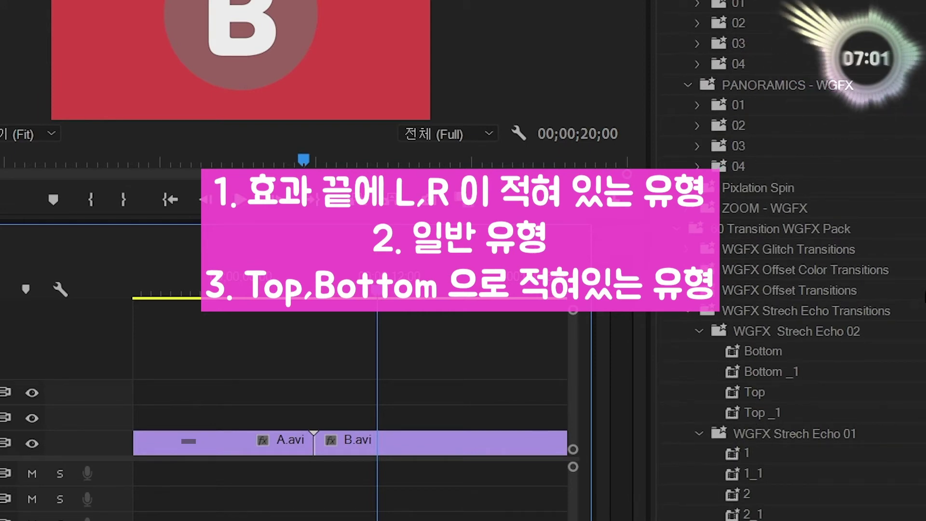
pyautogui.scroll(-6, 770, 401)
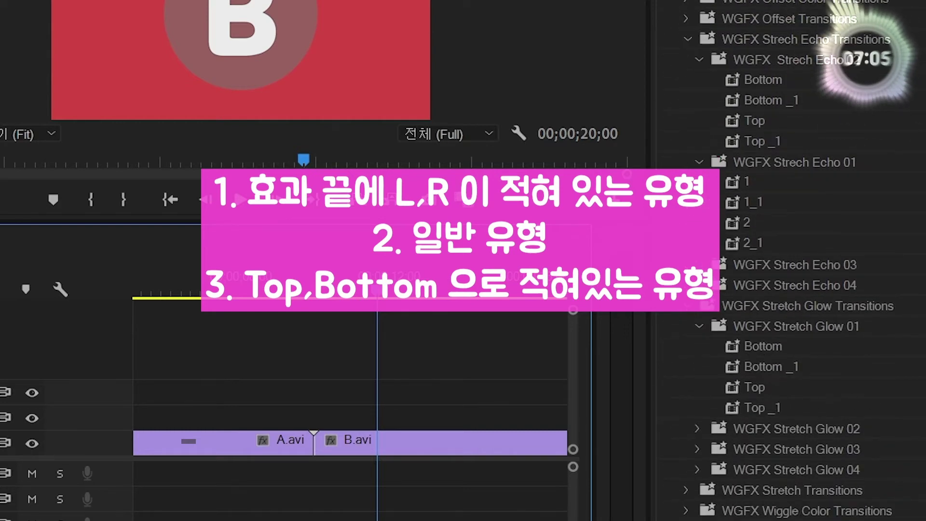
pyautogui.scroll(-10, 791, 260)
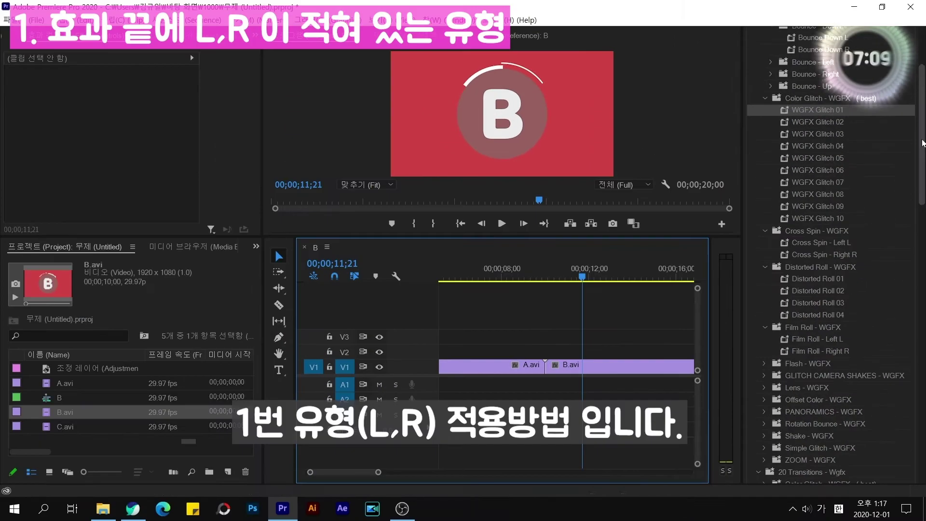
# Split A.avi five frames before its junction with B.avi, and split B.avi five frames after it.
pyautogui.click(363, 453)
pyautogui.click(574, 369)
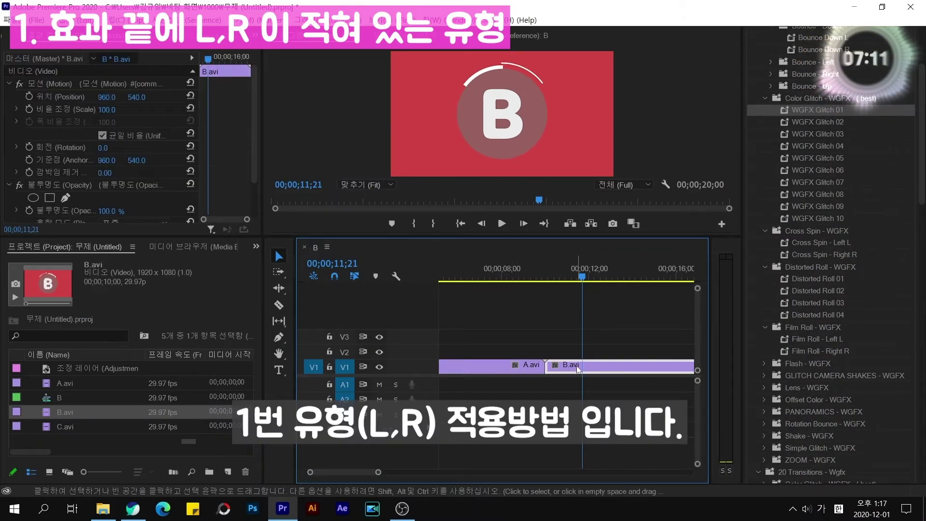
pyautogui.press('Up')
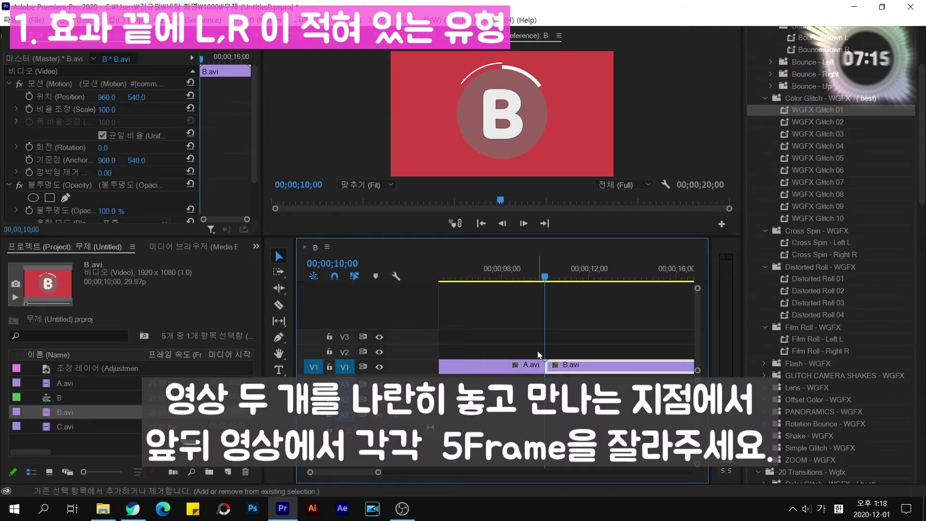
pyautogui.press('Left')
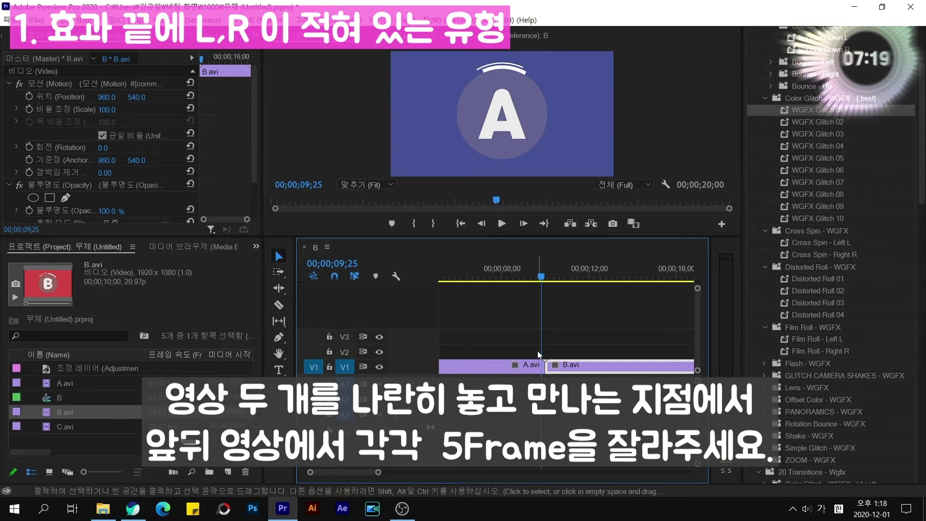
pyautogui.hotkey('shift', 'Right')
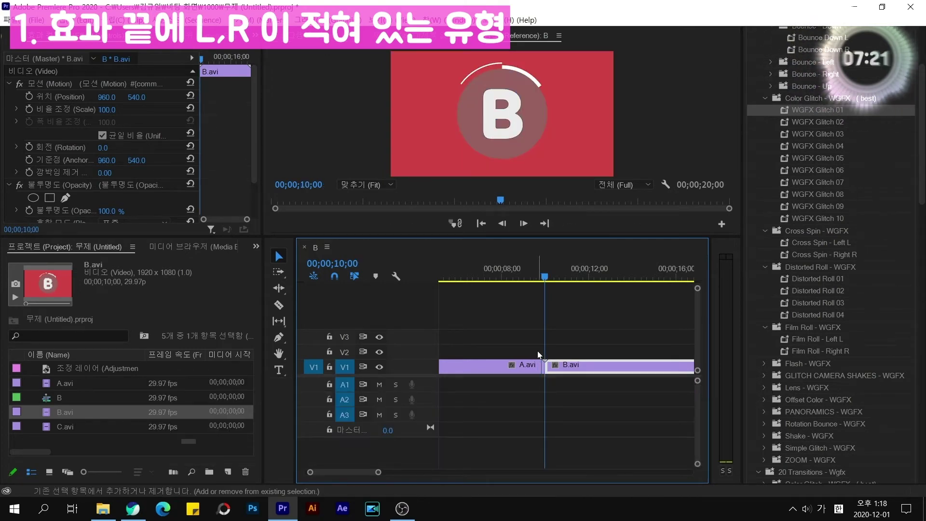
pyautogui.hotkey('shift', 'Right')
pyautogui.hotkey('ctrl', 'k')
pyautogui.press('=')
pyautogui.press('=')
pyautogui.press('=')
pyautogui.press('=')
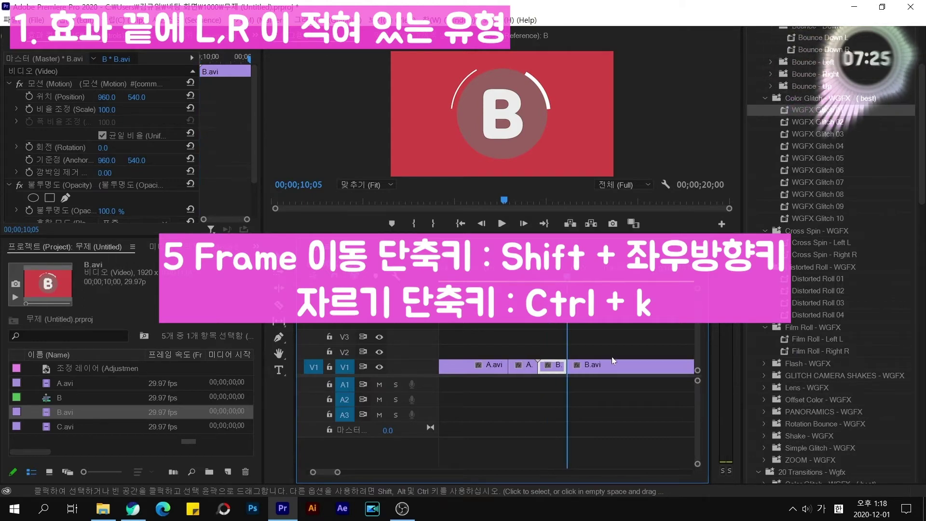
pyautogui.press('-')
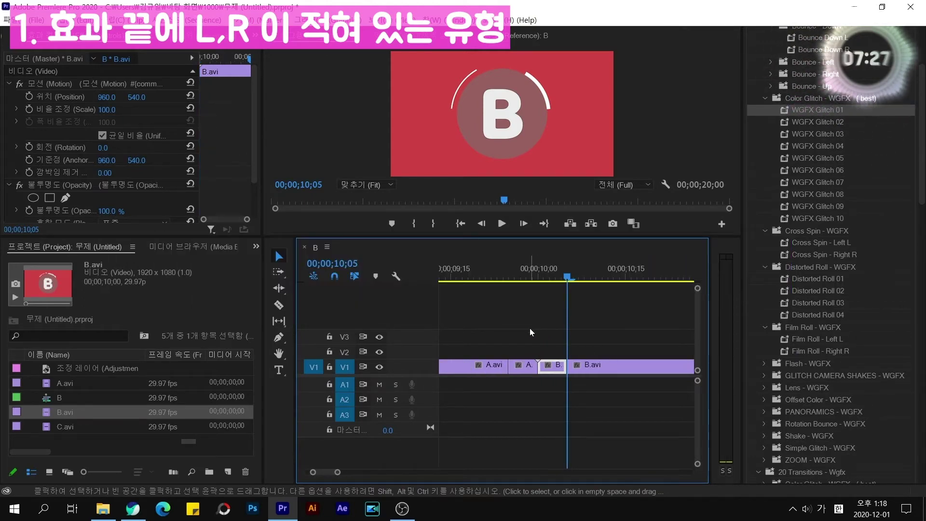
pyautogui.click(531, 332)
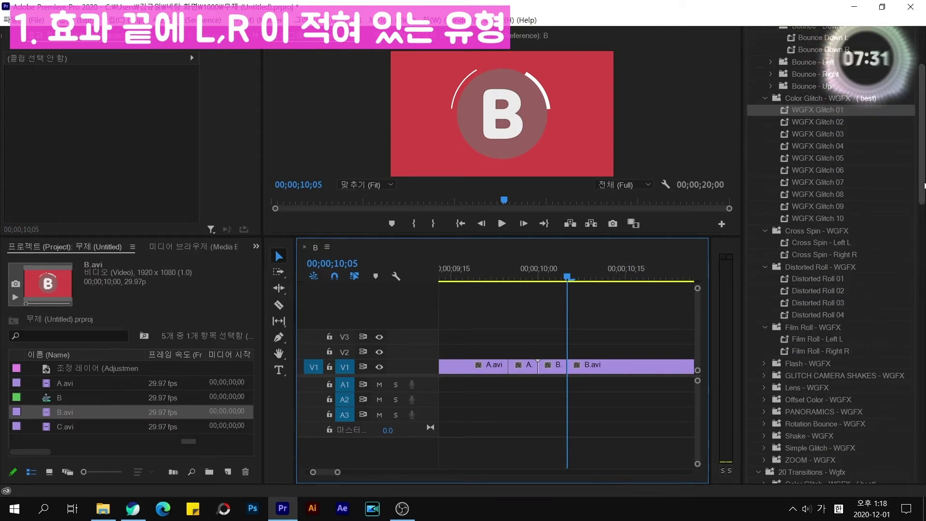
# Apply Bounce Down L to the five-frame A.avi segment and Bounce Down R to the five-frame B.avi segment.
pyautogui.scroll(5, 923, 121)
pyautogui.moveTo(842, 160); pyautogui.dragTo(604, 334)
pyautogui.moveTo(522, 365); pyautogui.dragTo(522, 366)
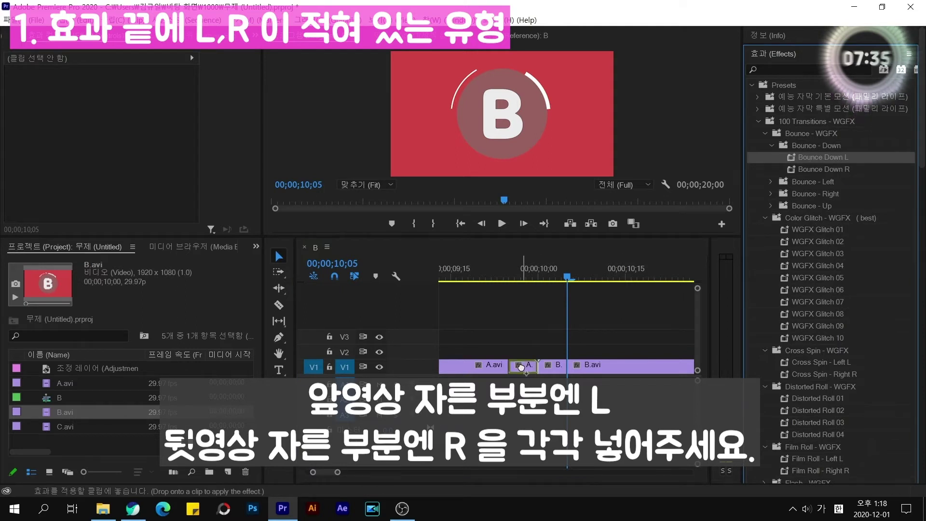
pyautogui.moveTo(817, 170); pyautogui.dragTo(559, 368)
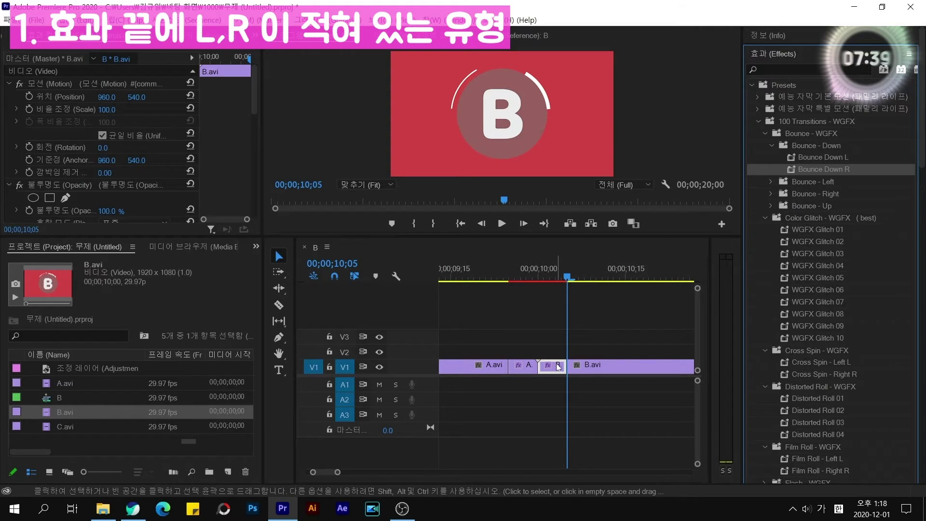
# Play the Bounce Down transition across the A.avi and B.avi junction several times to review its motion.
pyautogui.click(507, 282)
pyautogui.press('space')
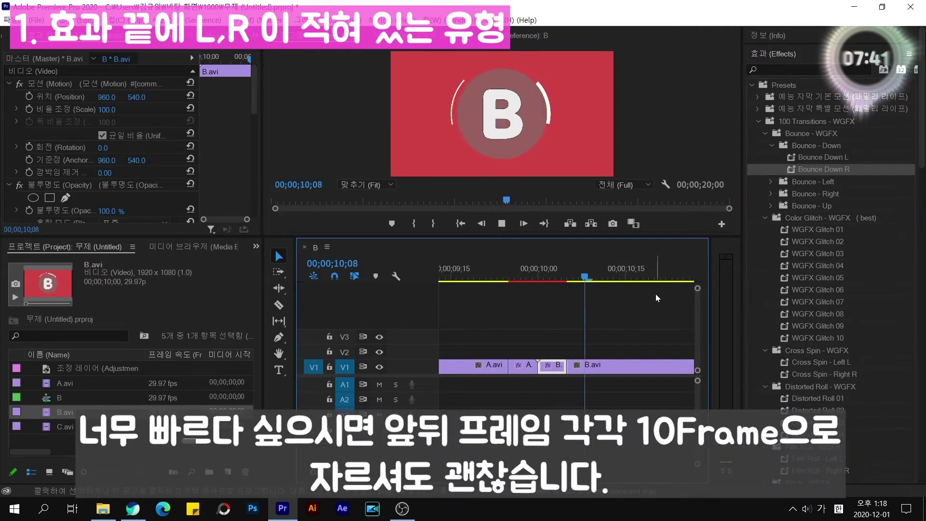
pyautogui.press('space')
pyautogui.press('-')
pyautogui.press('-')
pyautogui.press('-')
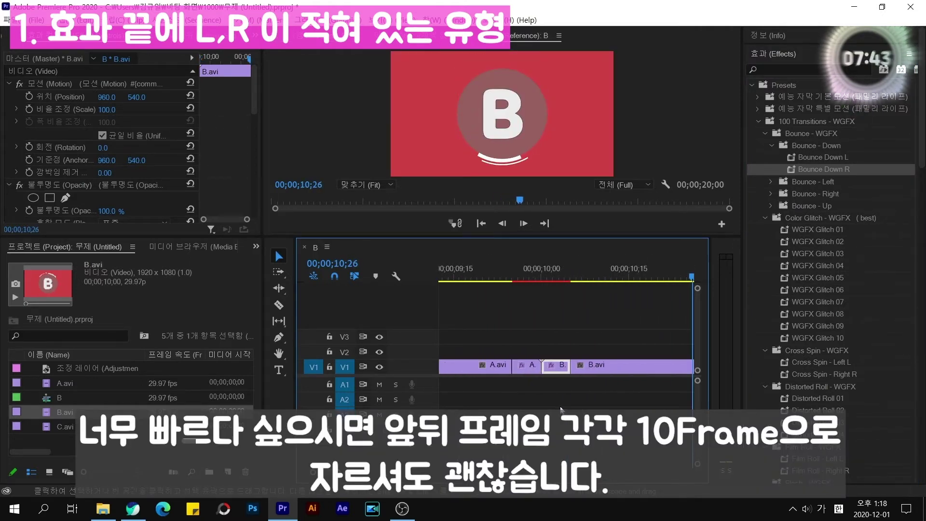
pyautogui.scroll(4, 565, 401)
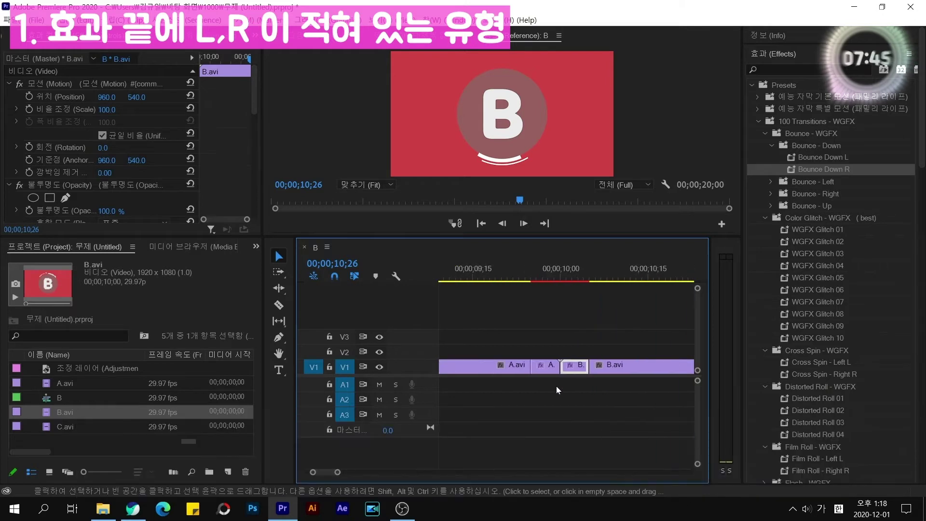
pyautogui.click(531, 263)
pyautogui.press('space')
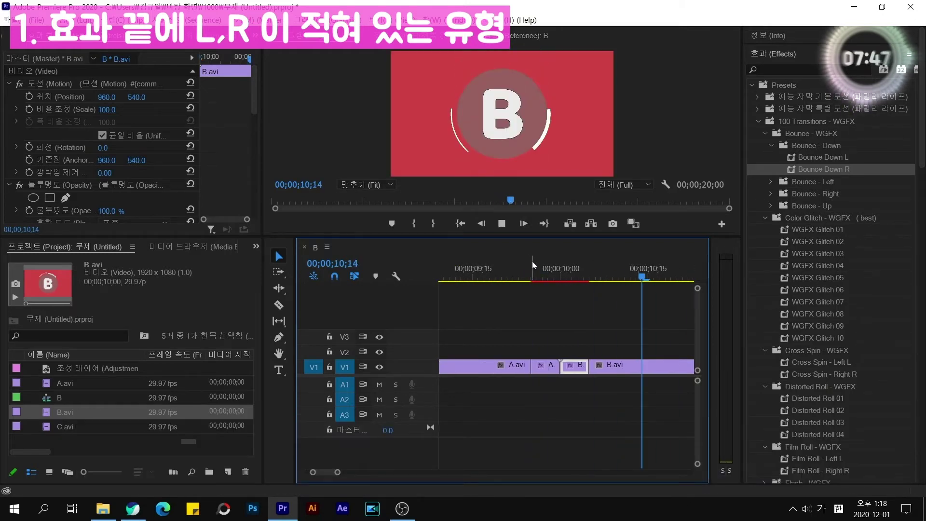
pyautogui.press('space')
pyautogui.click(548, 271)
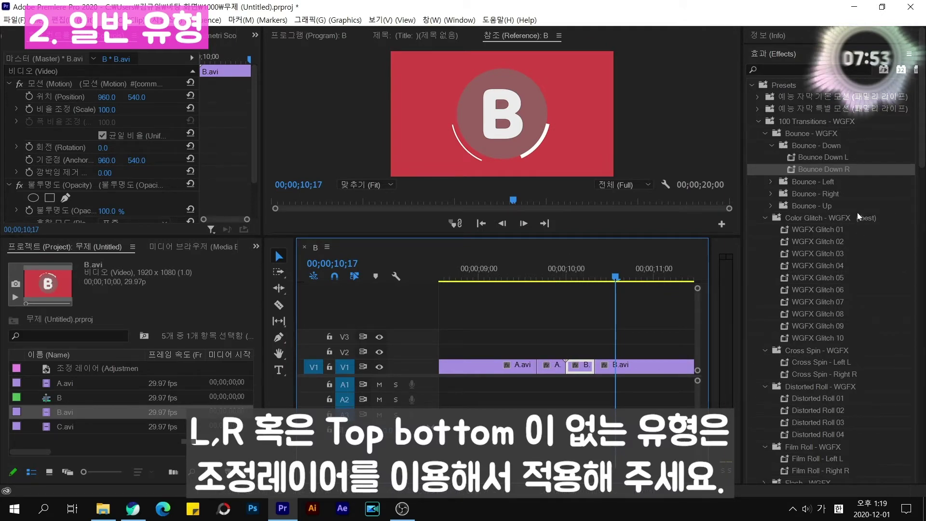
pyautogui.click(820, 253)
pyautogui.scroll(-3, 818, 270)
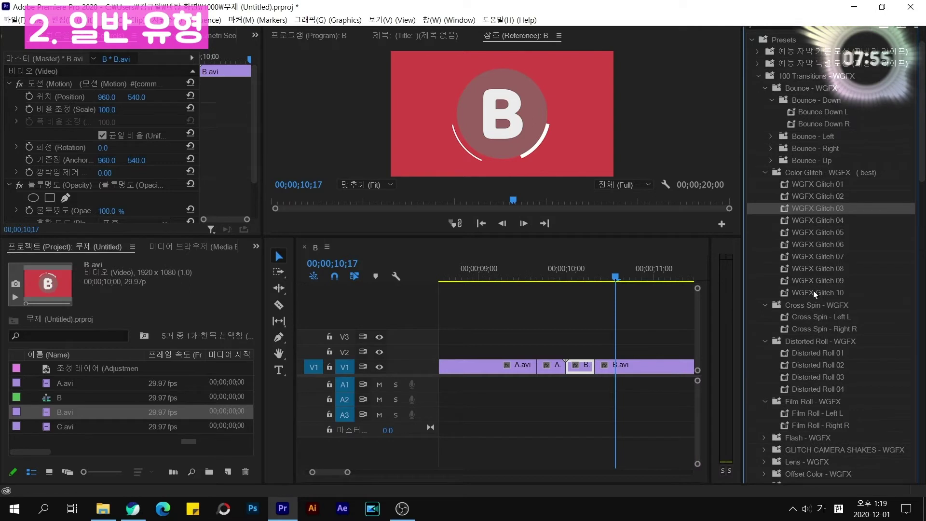
pyautogui.click(822, 329)
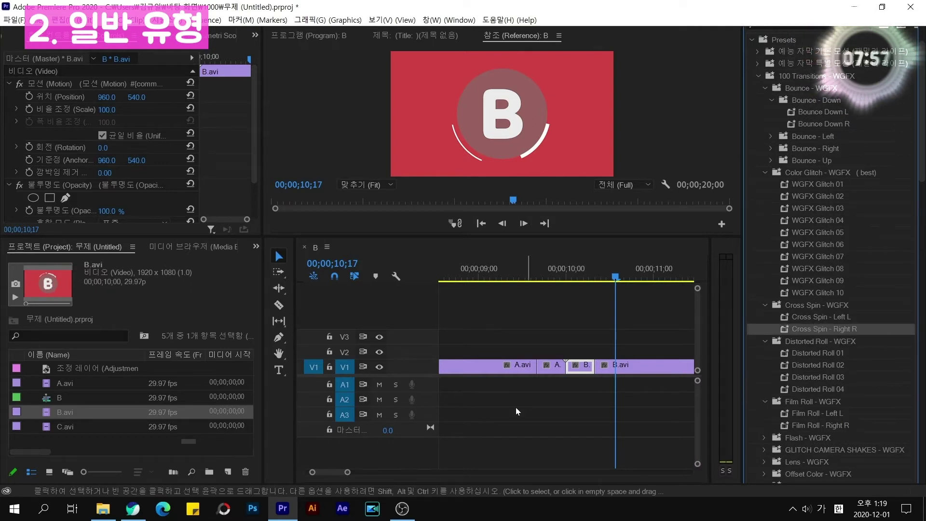
# Place the adjustment layer on V2 above the short A.avi and B.avi segments, and cut off everything past 00;00;10;10.
pyautogui.moveTo(107, 368); pyautogui.dragTo(544, 356)
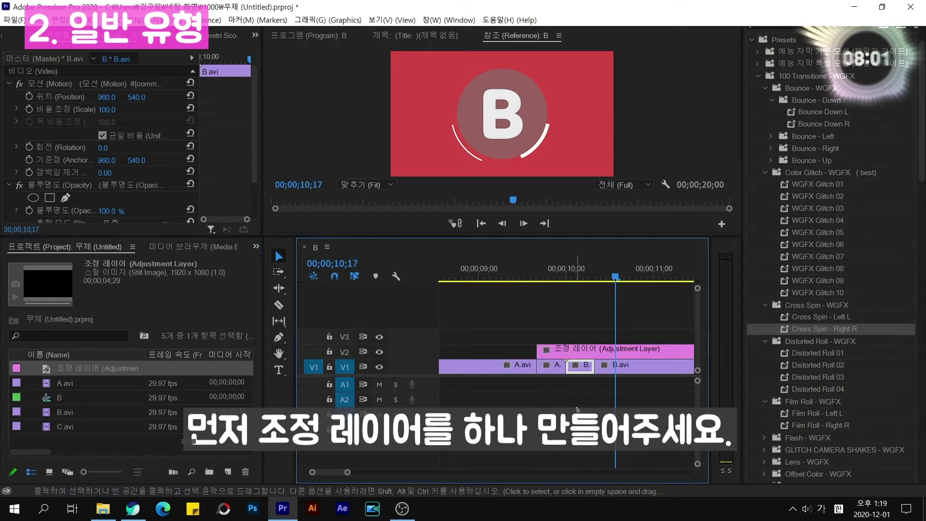
pyautogui.press('Up')
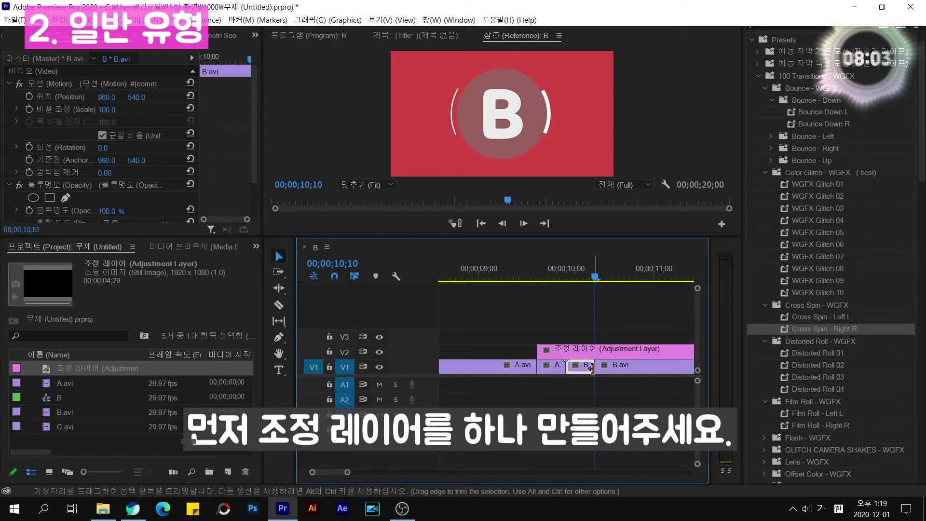
pyautogui.click(618, 355)
pyautogui.hotkey('ctrl', 'k')
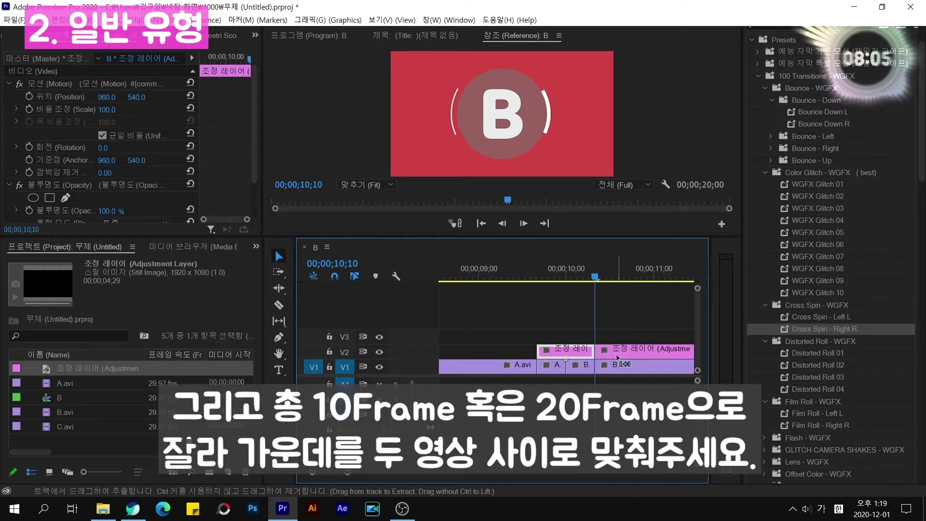
pyautogui.click(638, 349)
pyautogui.press('Delete')
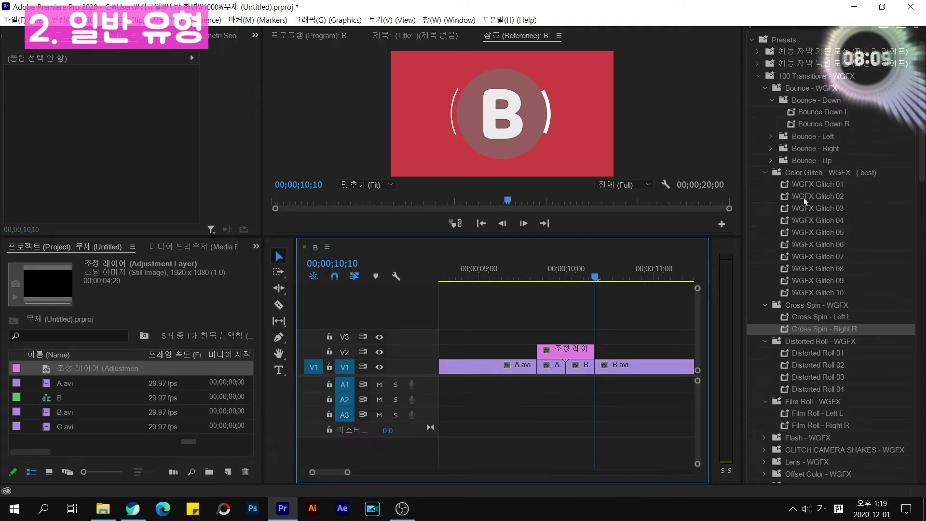
# Apply the WGFX Glitch 01 preset to the trimmed adjustment layer on V2.
pyautogui.click(807, 194)
pyautogui.click(812, 189)
pyautogui.moveTo(812, 203); pyautogui.dragTo(566, 351)
# Play the glitch transition from just before the adjustment layer until past its end.
pyautogui.click(531, 263)
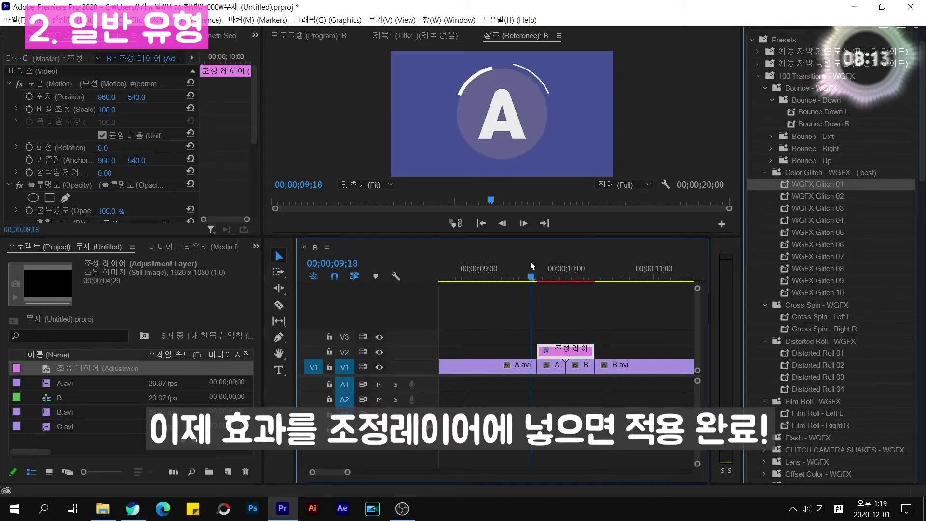
pyautogui.press('space')
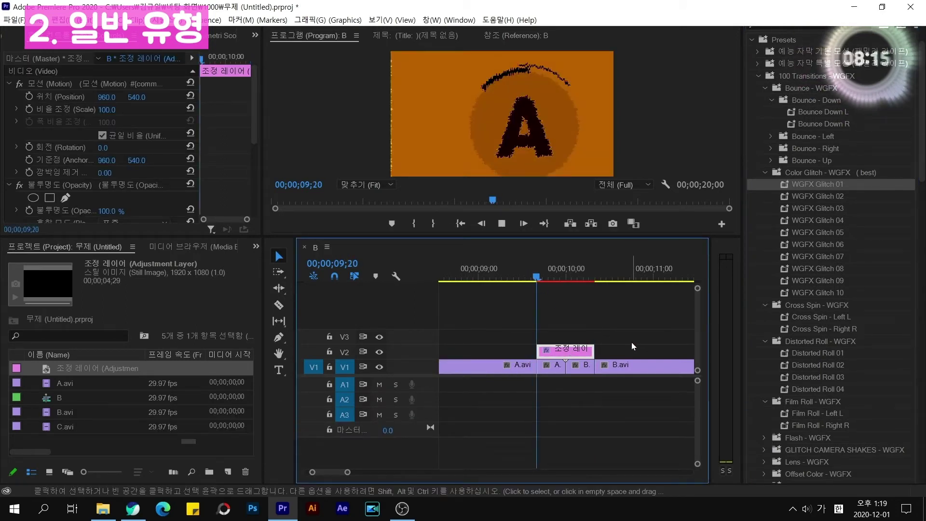
pyautogui.click(528, 267)
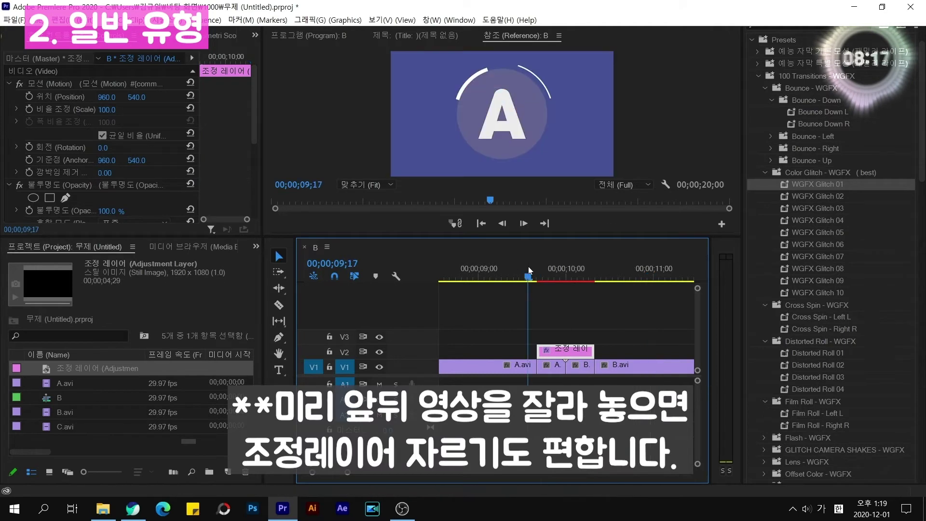
pyautogui.press('space')
pyautogui.press('space')
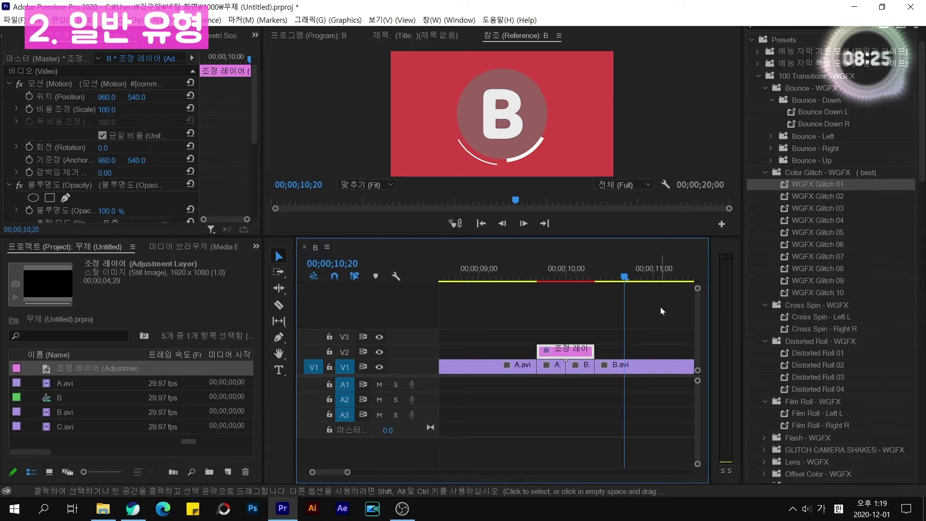
# Nest the short A.avi and B.avi segments on V1 into one sequence, accepting the suggested name.
pyautogui.scroll(2, 593, 319)
pyautogui.click(644, 268)
pyautogui.scroll(-1, 662, 318)
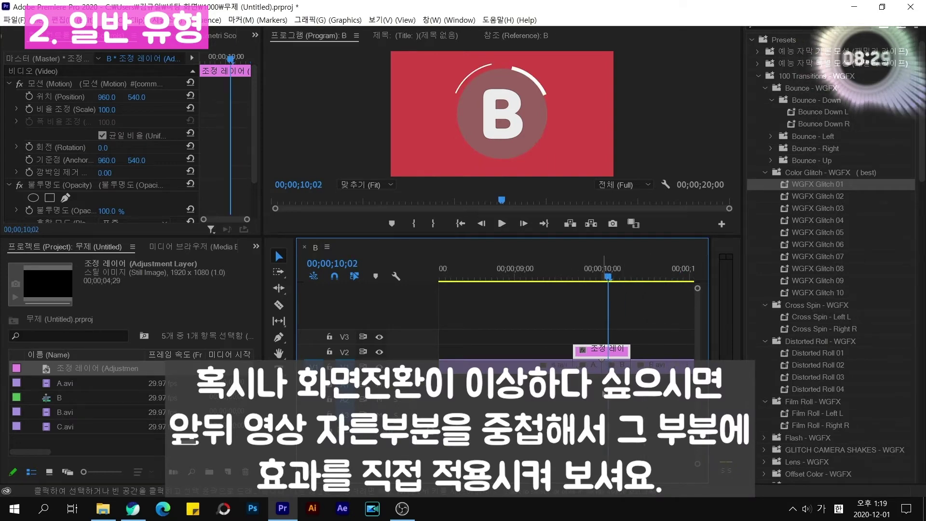
pyautogui.click(587, 394)
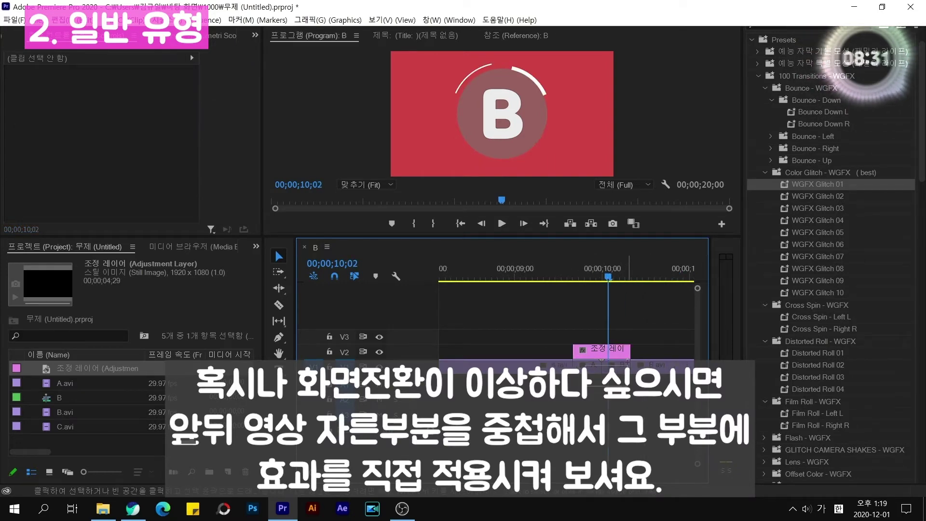
pyautogui.moveTo(628, 386); pyautogui.dragTo(619, 361)
pyautogui.rightClick(623, 374)
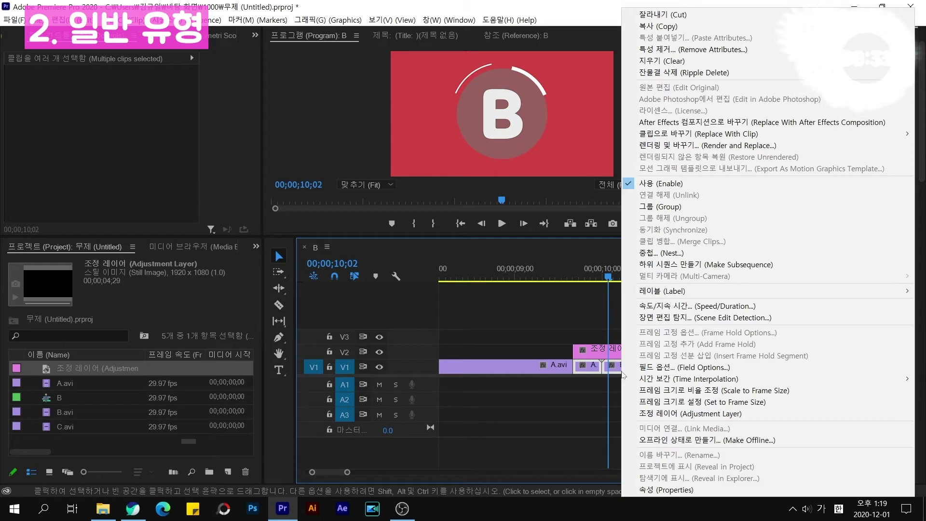
pyautogui.click(660, 252)
pyautogui.click(429, 266)
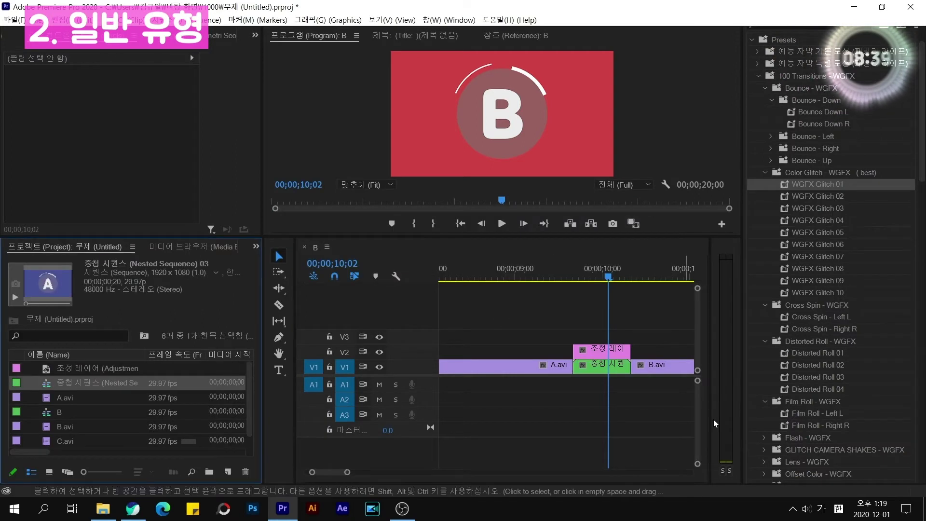
# Apply the Distorted Roll 01 preset directly to the nested sequence on V1.
pyautogui.click(812, 321)
pyautogui.click(835, 356)
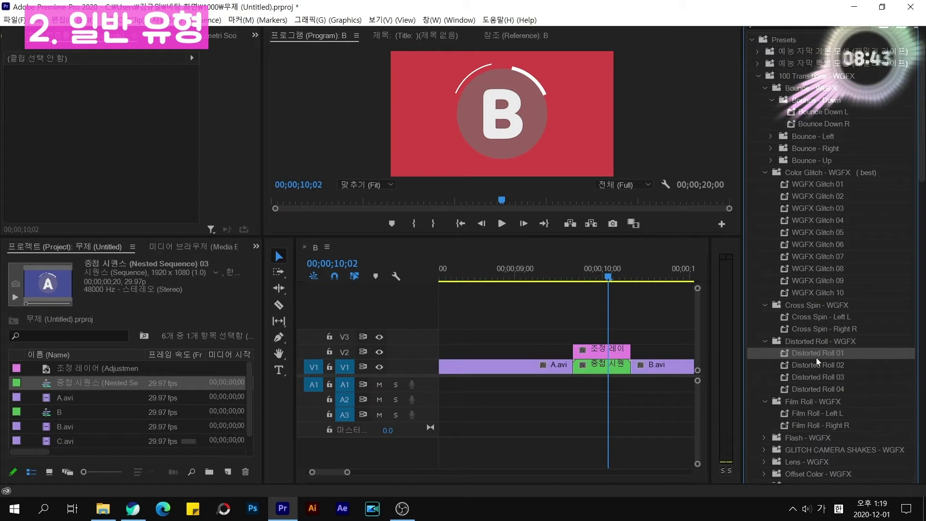
pyautogui.moveTo(692, 383); pyautogui.dragTo(601, 367)
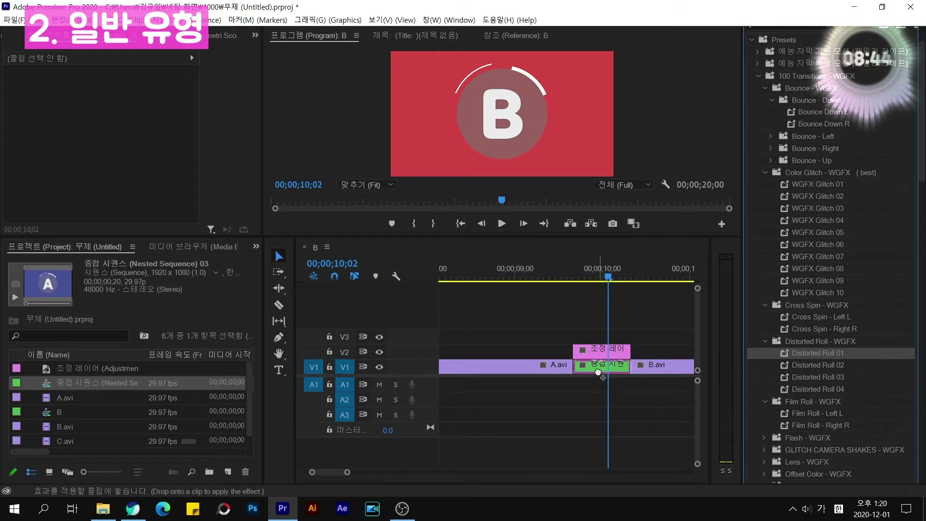
# Play the distorted roll transition twice, and undo both the preset and the nesting of the segments.
pyautogui.click(564, 278)
pyautogui.press('space')
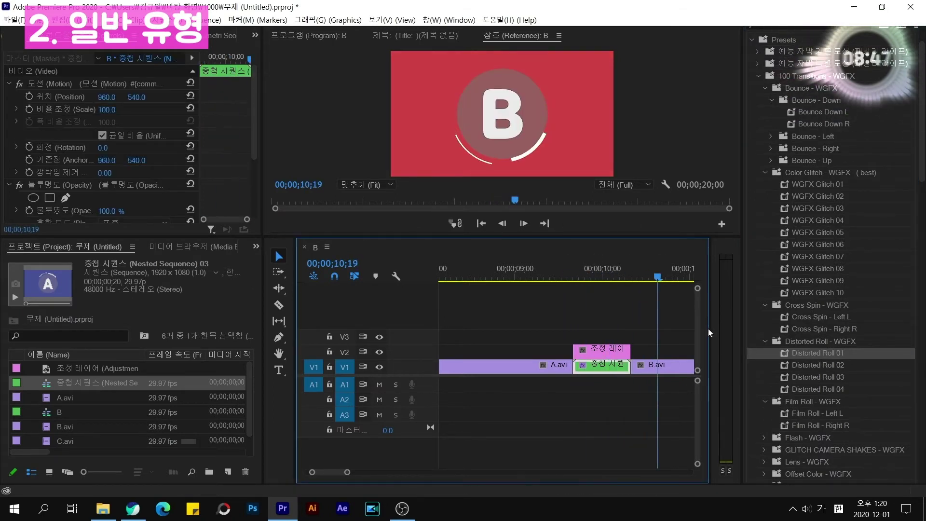
pyautogui.click(570, 272)
pyautogui.press('space')
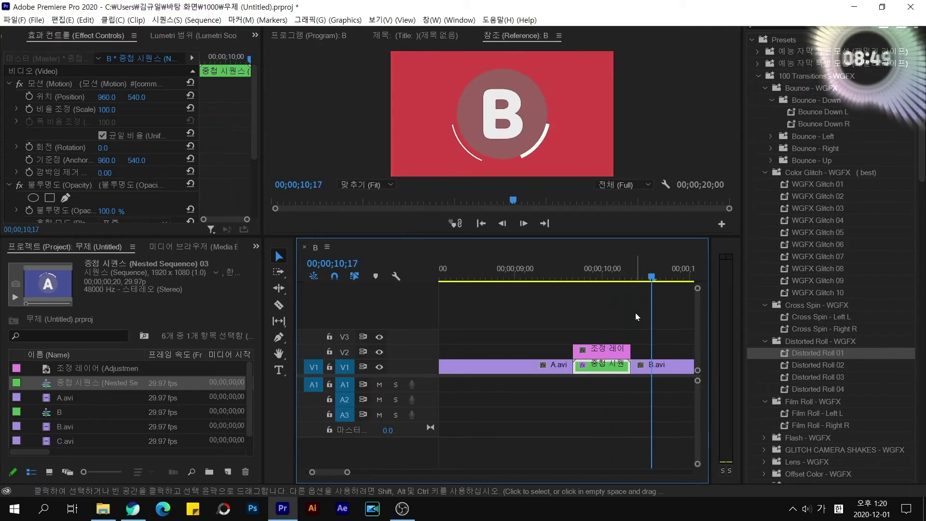
pyautogui.hotkey('ctrl', 'z')
pyautogui.hotkey('ctrl', 'z')
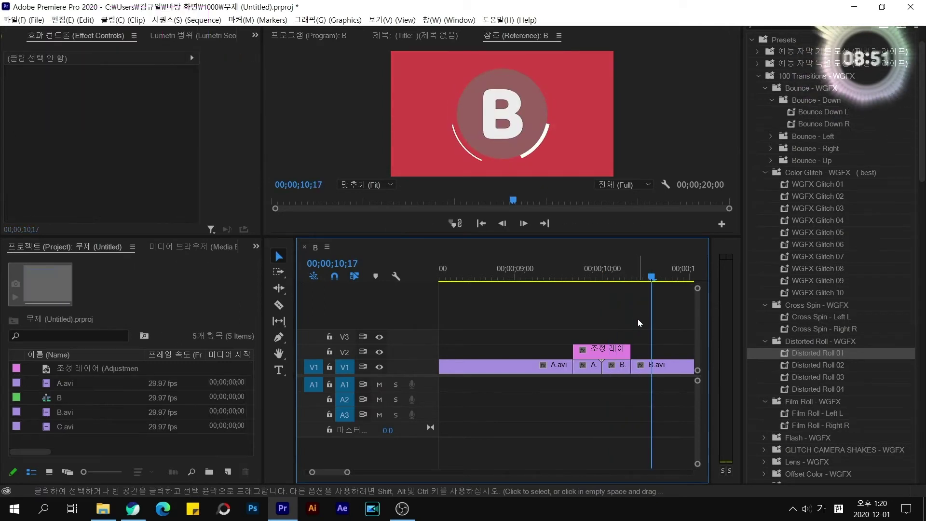
# Find the Bottom preset in WGFX Strech Echo 02, and duplicate the V2 adjustment layer onto V3 directly above it.
pyautogui.click(587, 274)
pyautogui.scroll(-2, 810, 409)
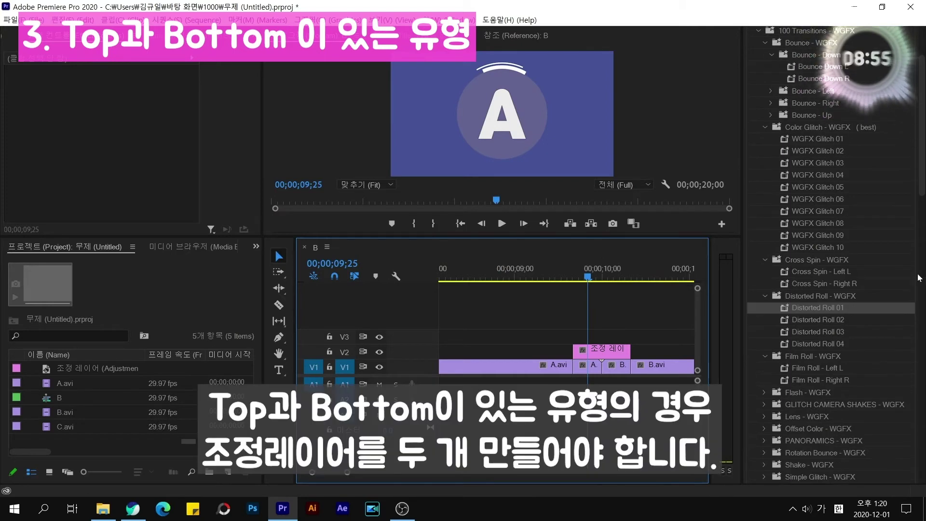
pyautogui.moveTo(922, 174); pyautogui.dragTo(924, 208)
pyautogui.scroll(-10, 808, 240)
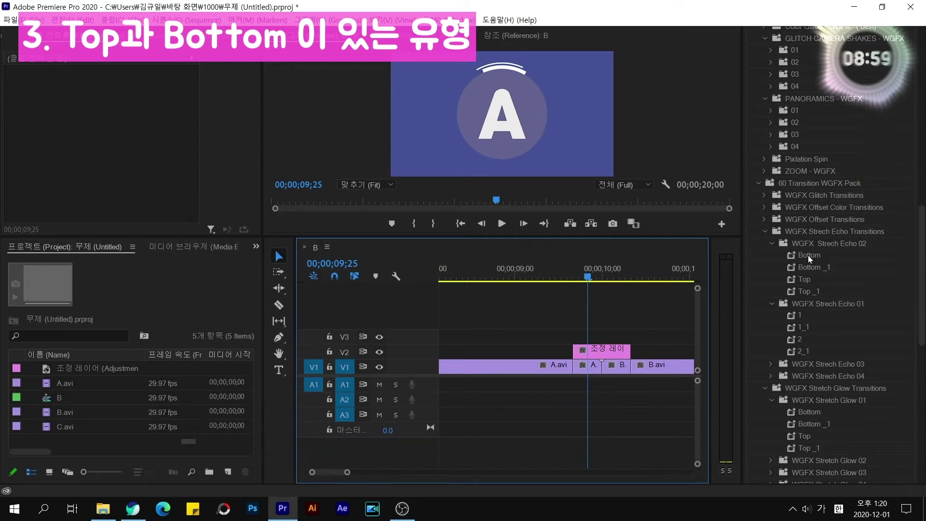
pyautogui.click(808, 256)
pyautogui.click(611, 351)
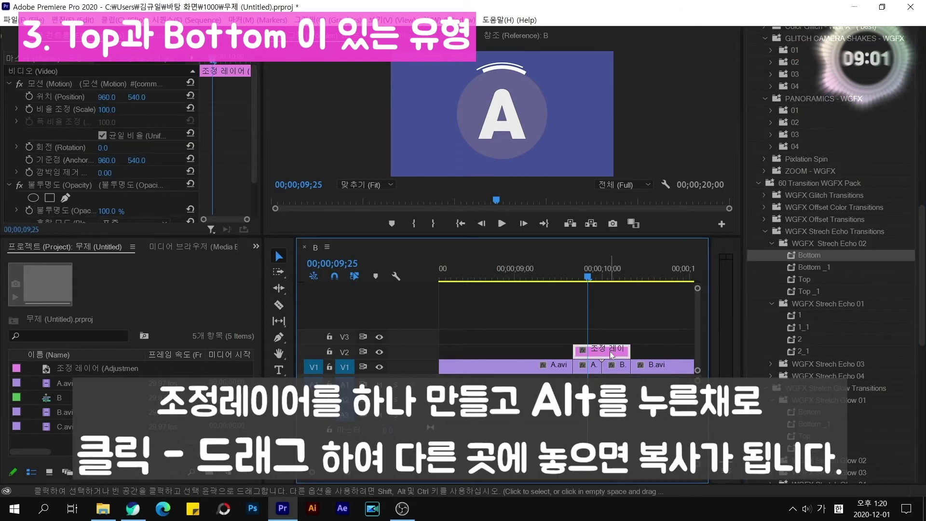
pyautogui.moveTo(609, 354); pyautogui.dragTo(610, 343)
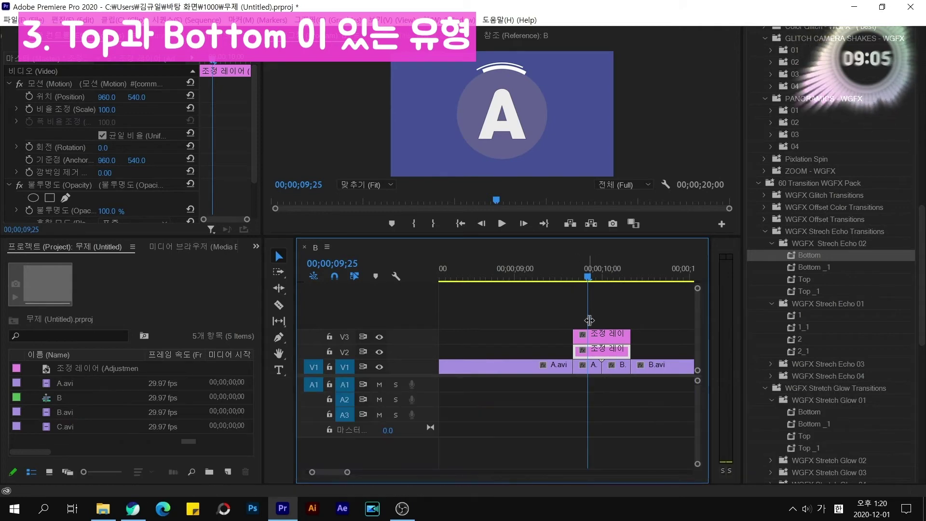
pyautogui.click(610, 348)
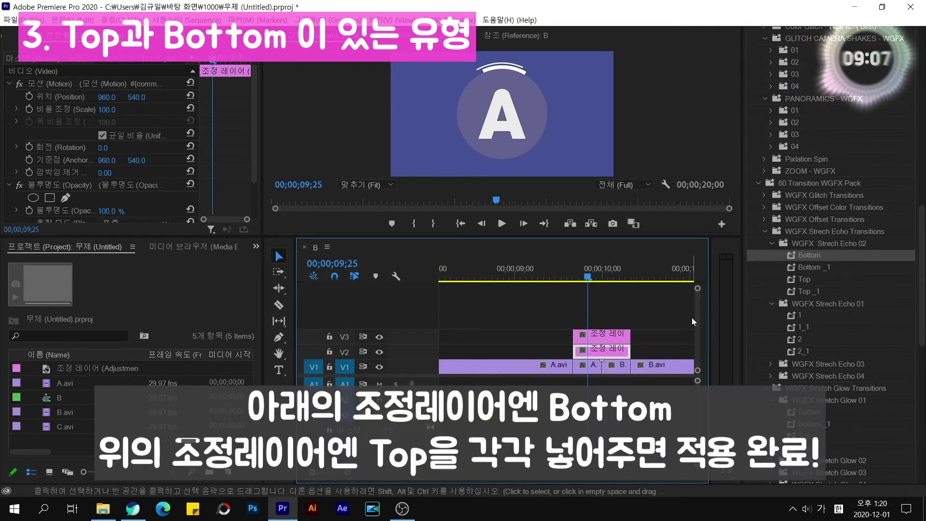
# Apply WGFX Strech Echo 02's Bottom preset to the V2 adjustment layer and its Top preset to the V3 adjustment layer.
pyautogui.click(810, 255)
pyautogui.moveTo(814, 260); pyautogui.dragTo(614, 348)
pyautogui.moveTo(805, 280); pyautogui.dragTo(603, 336)
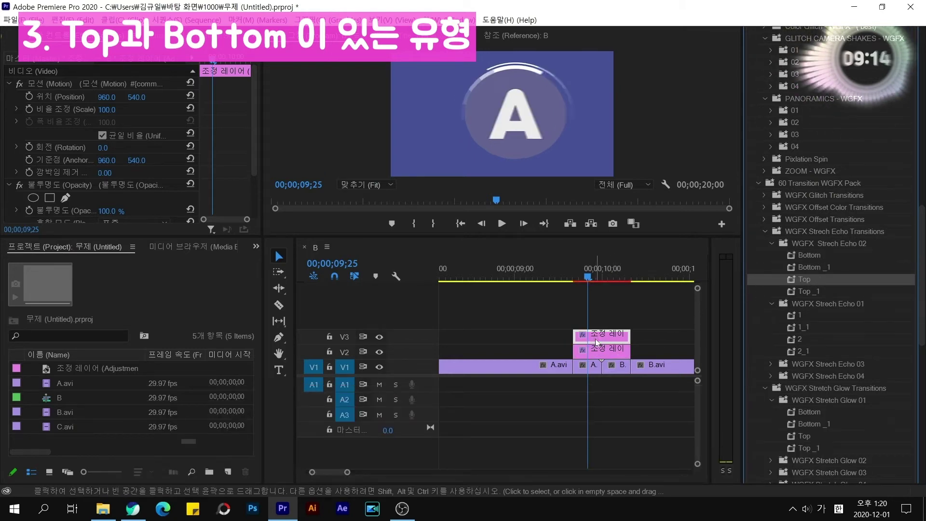
# Play the Strech Echo 02 transition twice from just before the stacked adjustment layers.
pyautogui.click(567, 270)
pyautogui.press('space')
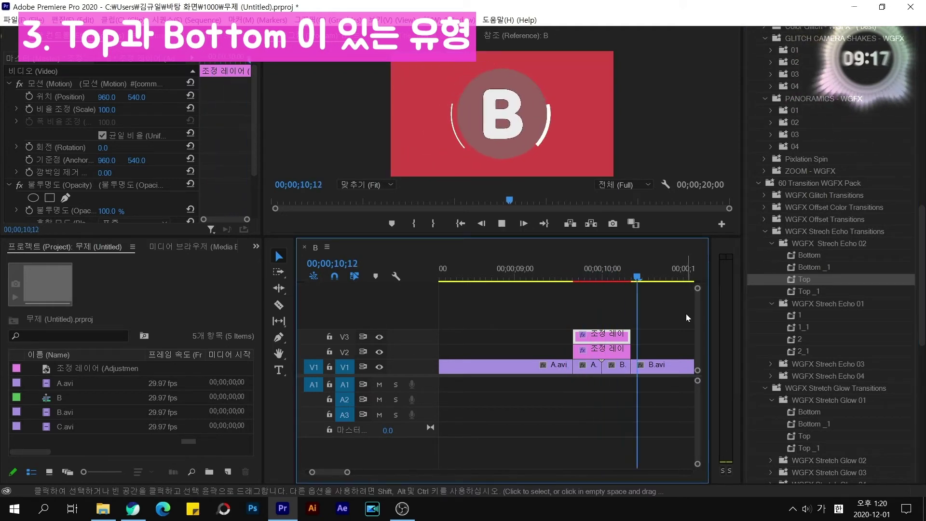
pyautogui.press('space')
pyautogui.scroll(7, 551, 302)
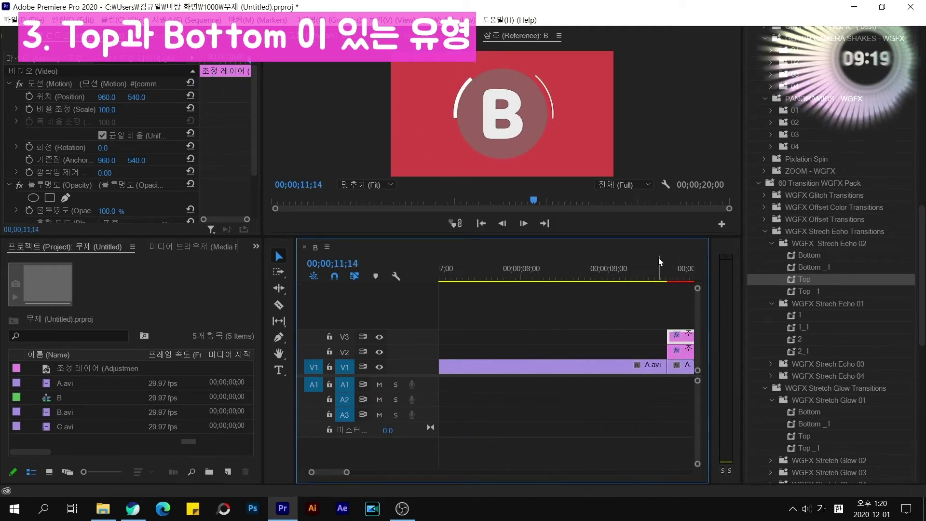
pyautogui.click(662, 270)
pyautogui.press('space')
pyautogui.press('space')
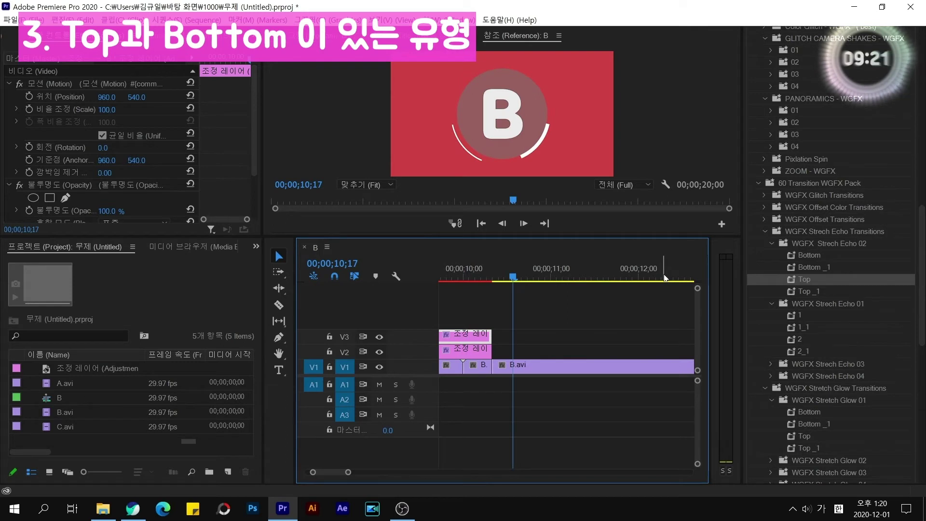
# Position the playhead at 00;00;09;13 and apply WGFX Stretch Glow 01's Bottom preset to the V2 adjustment layer.
pyautogui.scroll(2, 530, 309)
pyautogui.click(504, 270)
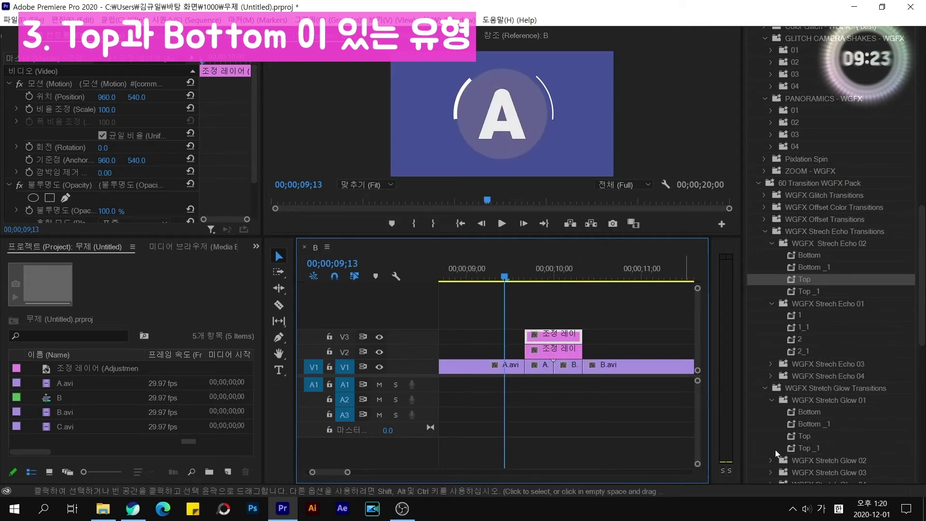
pyautogui.moveTo(809, 412); pyautogui.dragTo(559, 360)
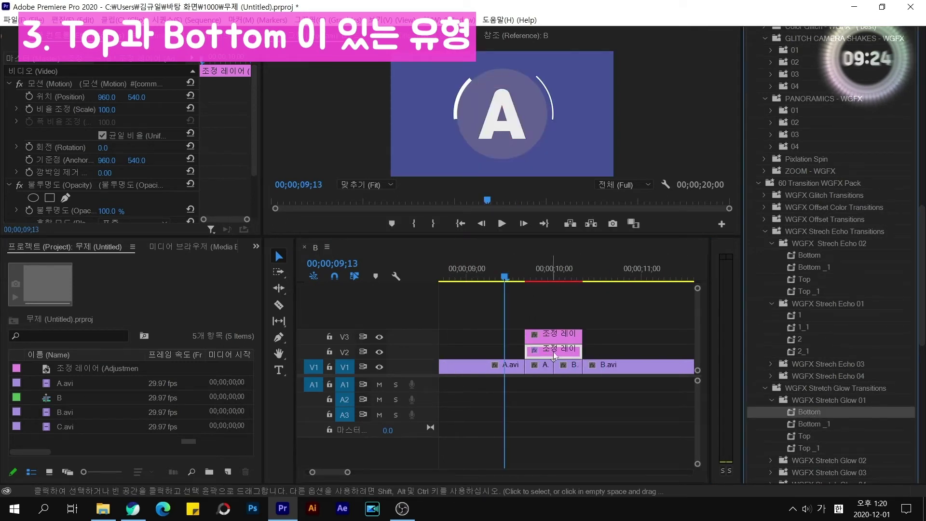
# Apply WGFX Stretch Glow 01's Top preset to the V3 adjustment layer and play the transition twice.
pyautogui.click(804, 435)
pyautogui.press('space')
pyautogui.press('space')
pyautogui.press('space')
pyautogui.press('space')
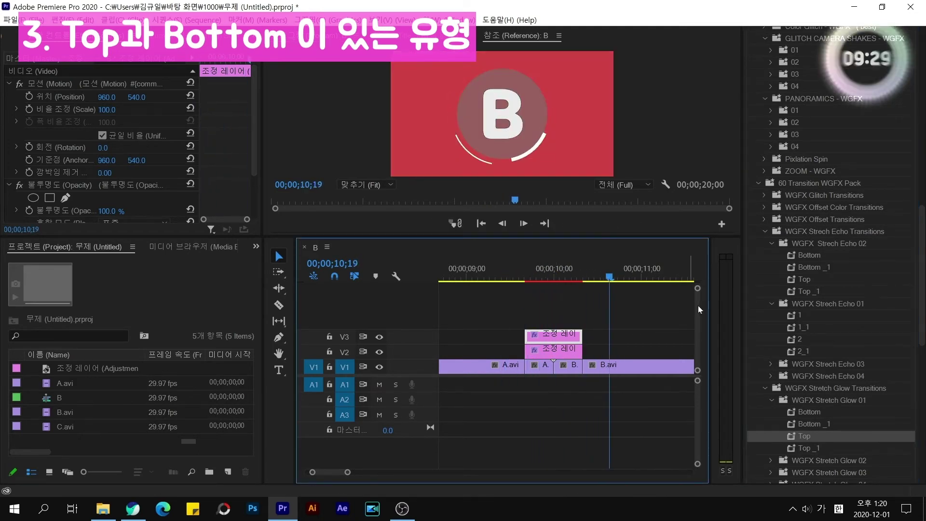
pyautogui.scroll(-2, 861, 419)
pyautogui.click(766, 352)
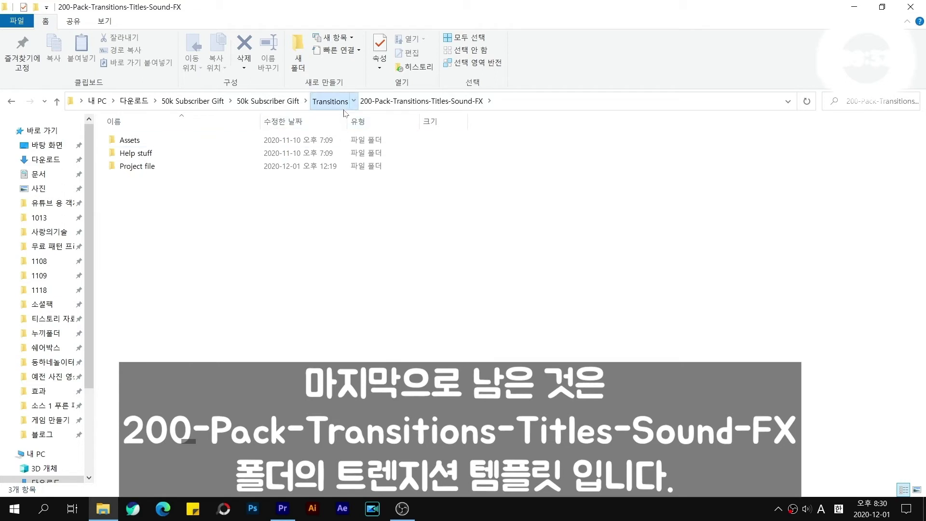
# Open the Project file folder of 200-Pack-Transitions-Titles-Sound-FX inside the Transitions folder in File Explorer.
pyautogui.click(329, 101)
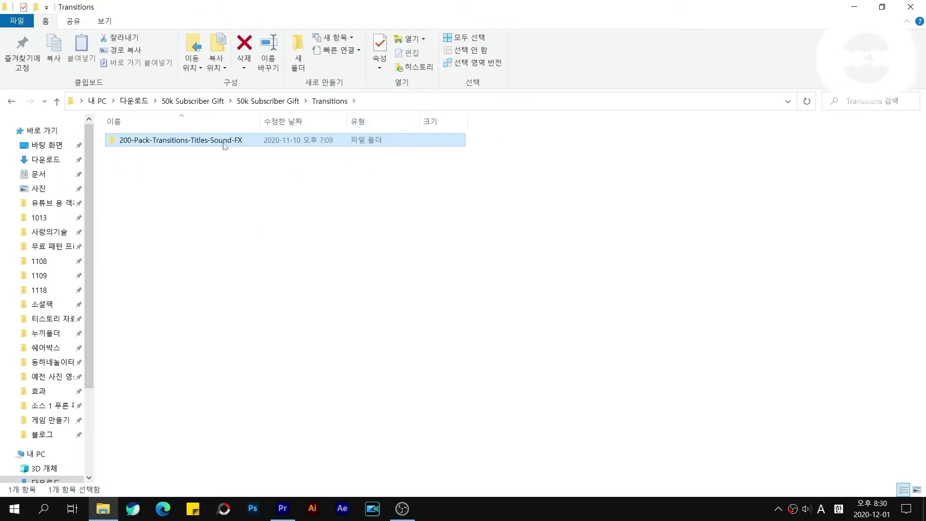
pyautogui.doubleClick(223, 141)
pyautogui.doubleClick(153, 165)
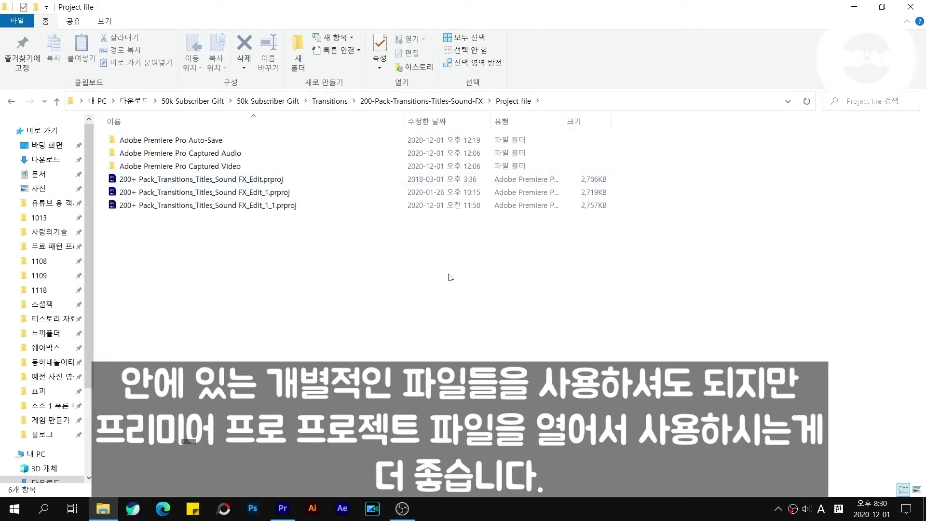
# Open 200+ Pack_Transitions_Titles_Sound FX_Edit_1.prproj, convert it as 200+ Pack_Transitions_Titles_Sound FX_Edit_1_2, and save the project.
pyautogui.click(232, 198)
pyautogui.press('Up')
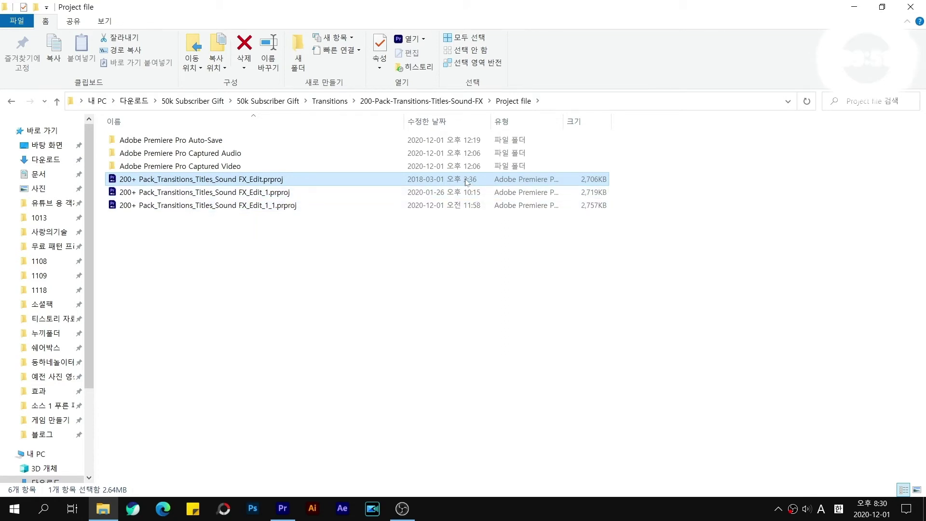
pyautogui.click(266, 193)
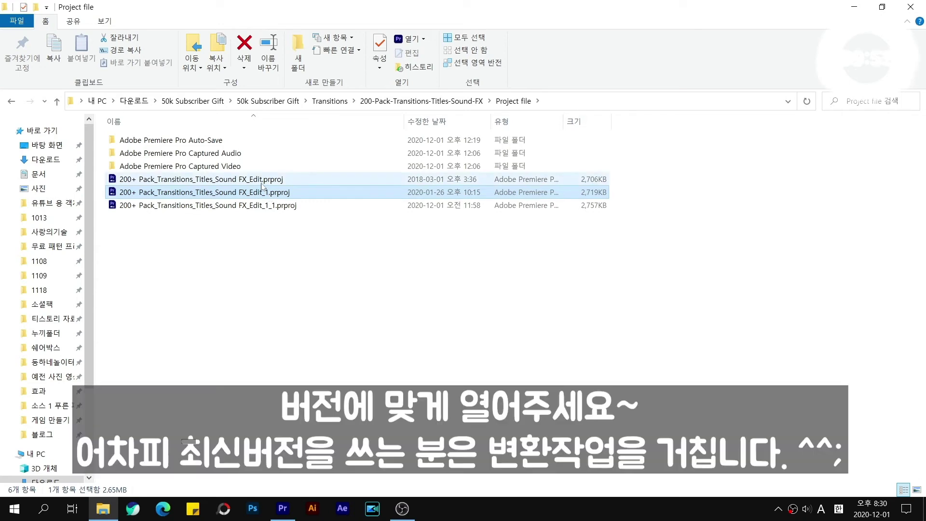
pyautogui.click(261, 182)
pyautogui.click(263, 196)
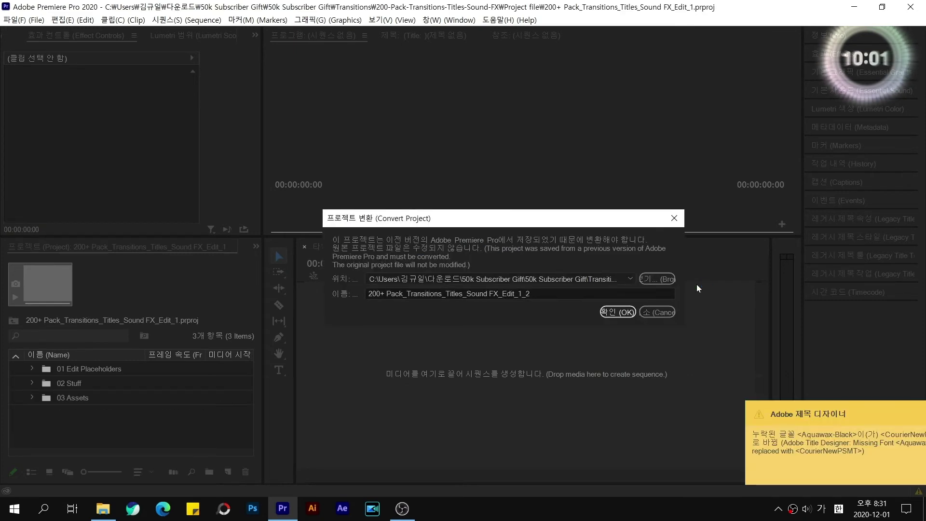
pyautogui.click(626, 313)
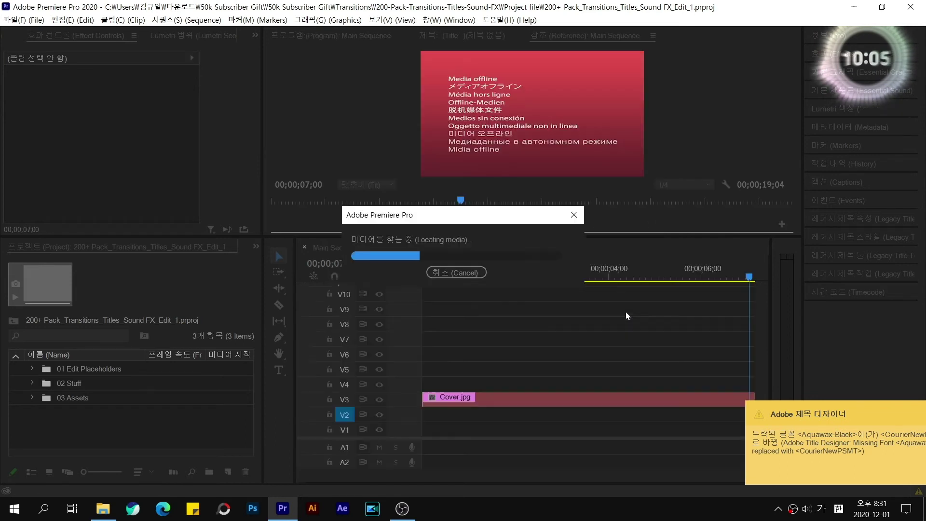
pyautogui.hotkey('ctrl', 's')
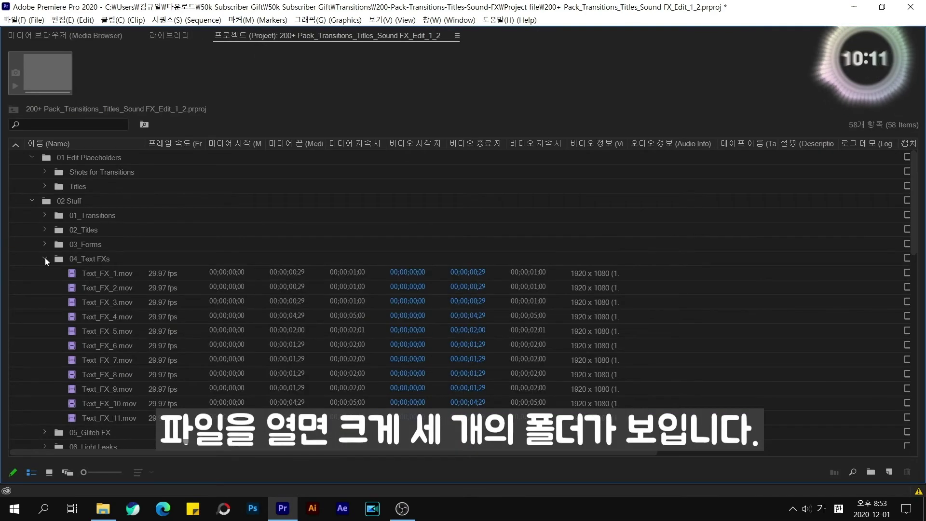
# Collapse the 04_Text FXs and 07_Sound FX bins and look through the numbered bins in 01_Transitions.
pyautogui.click(45, 259)
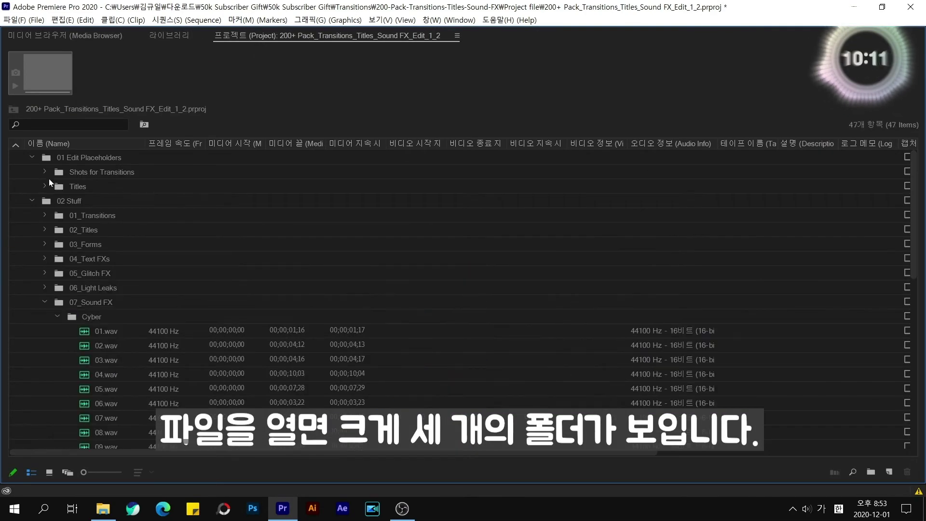
pyautogui.click(44, 302)
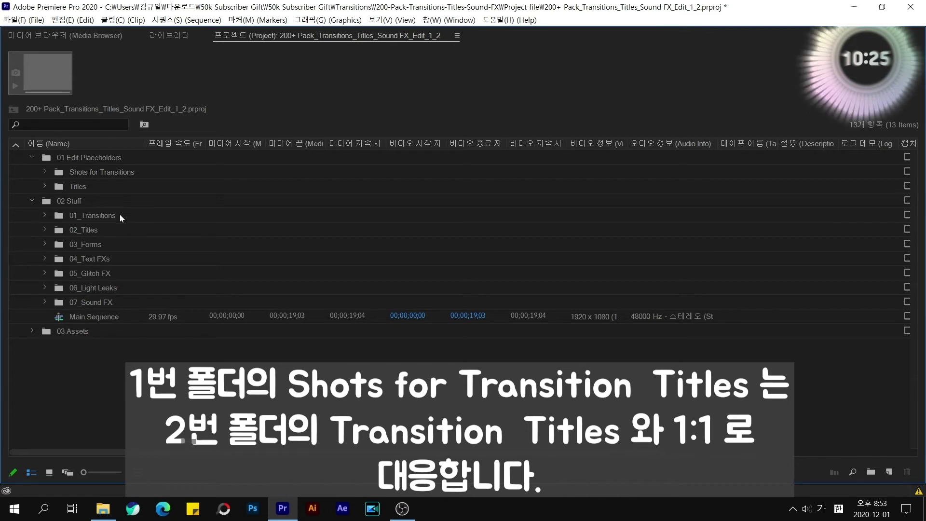
pyautogui.click(44, 215)
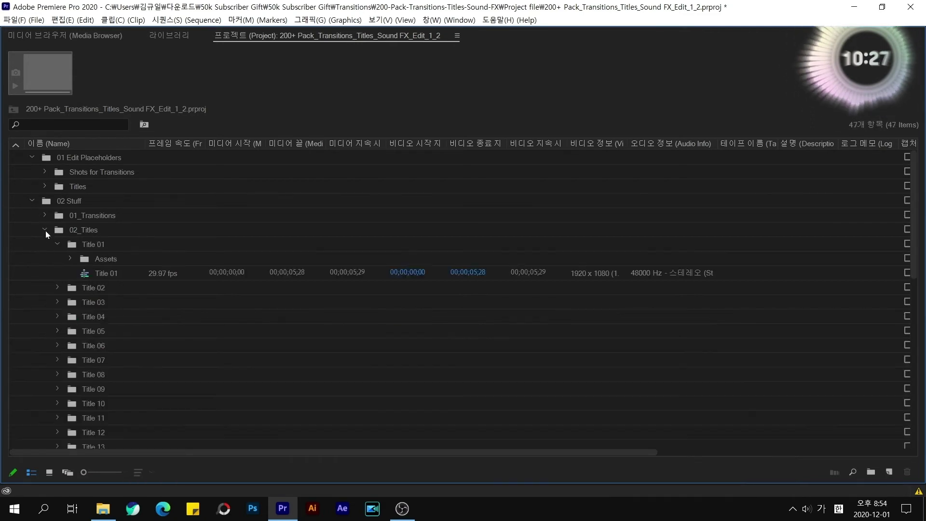
pyautogui.click(43, 213)
pyautogui.scroll(-5, 202, 297)
pyautogui.scroll(-10, 202, 296)
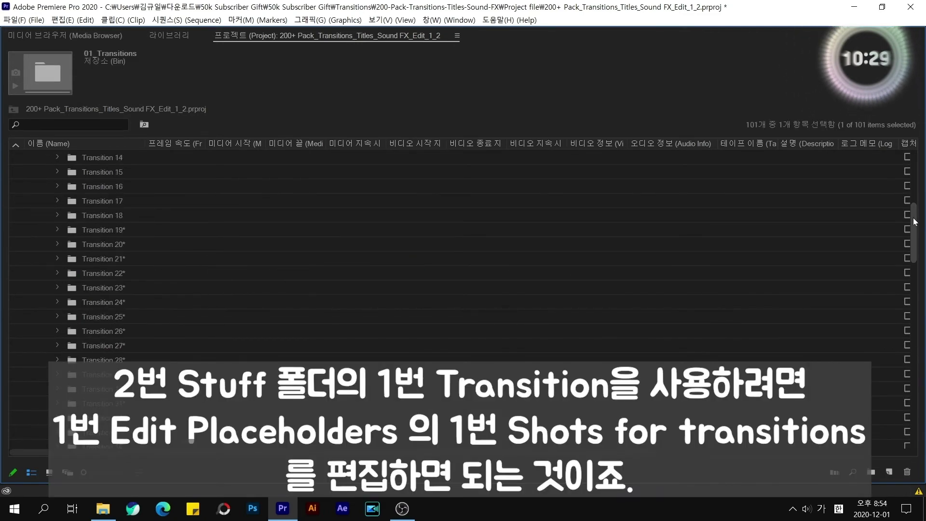
pyautogui.scroll(20, 47, 170)
# Expand Shots for Transitions under 01 Edit Placeholders and look through its shot bins down to Shot for T.54.
pyautogui.click(45, 172)
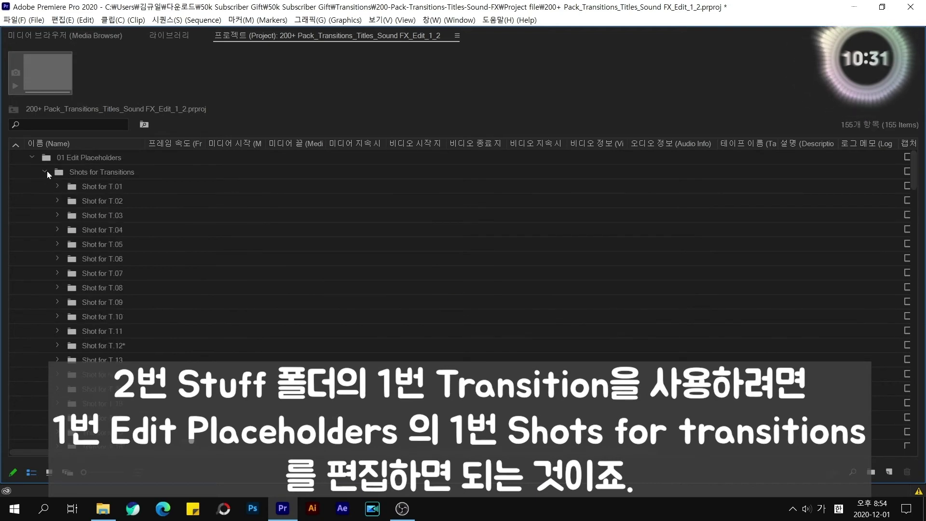
pyautogui.moveTo(914, 205); pyautogui.dragTo(914, 258)
pyautogui.click(887, 302)
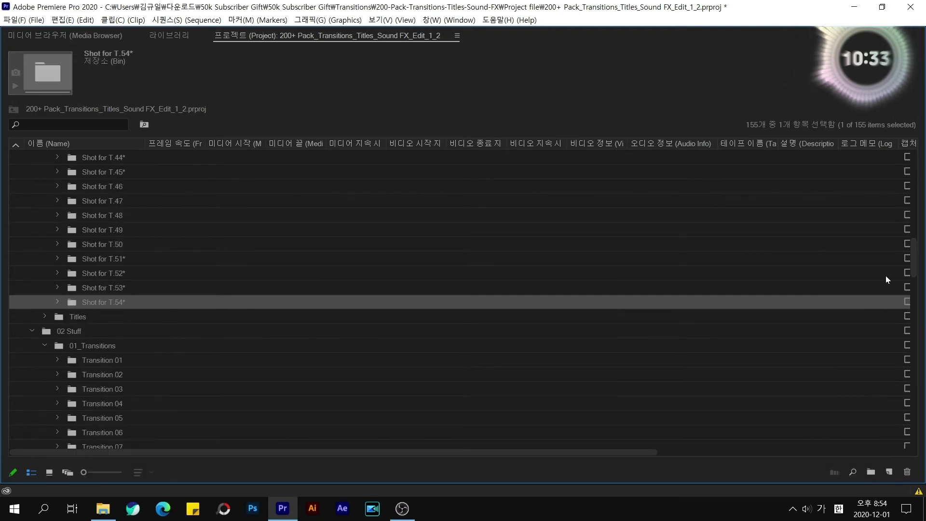
pyautogui.scroll(10, 816, 296)
pyautogui.scroll(3, 817, 297)
# Expand the Shot for T.01 bin, restore the full workspace, and open the Shot T. 01 sequence.
pyautogui.click(46, 173)
pyautogui.click(58, 230)
pyautogui.click(45, 172)
pyautogui.click(57, 185)
pyautogui.press('`')
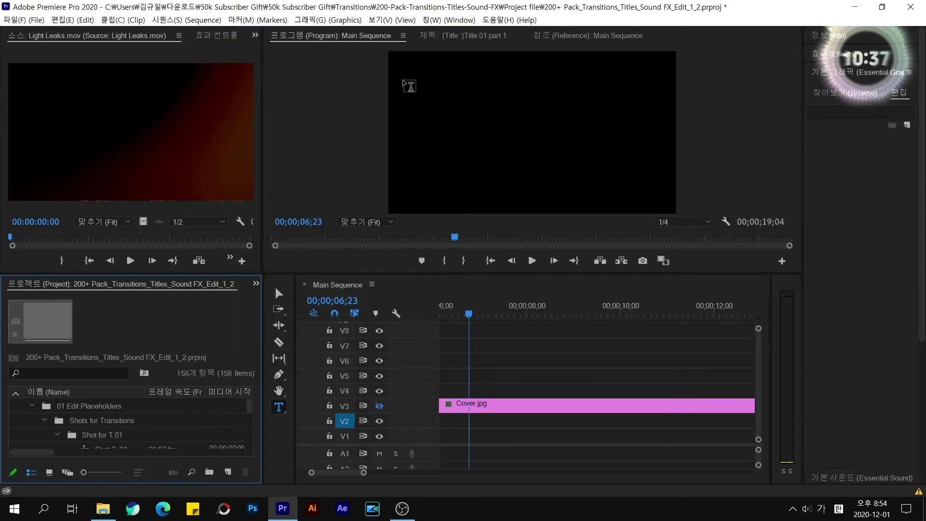
pyautogui.scroll(-3, 83, 415)
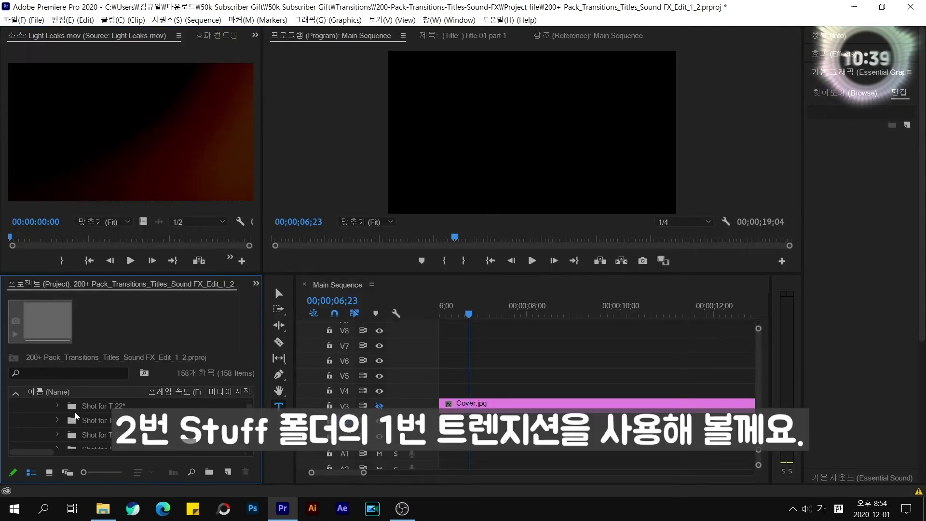
pyautogui.scroll(5, 91, 417)
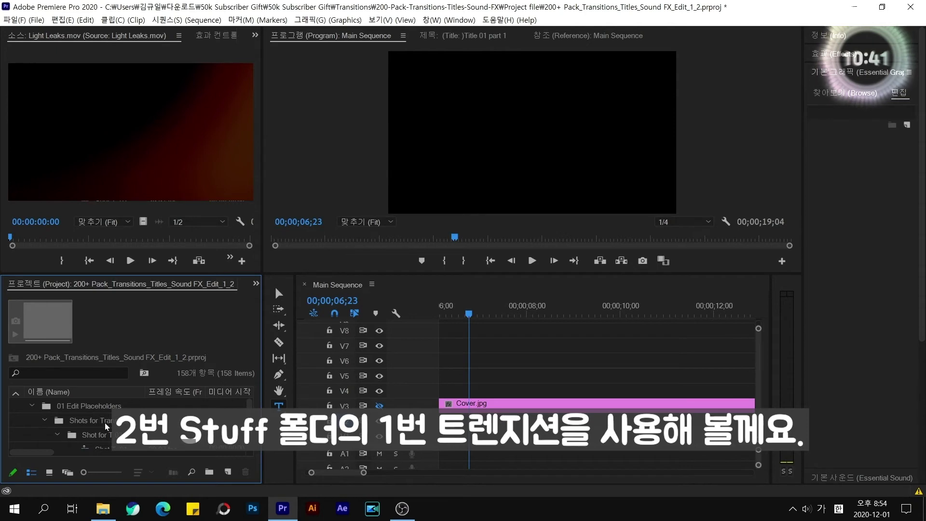
pyautogui.scroll(-1, 106, 426)
pyautogui.doubleClick(39, 434)
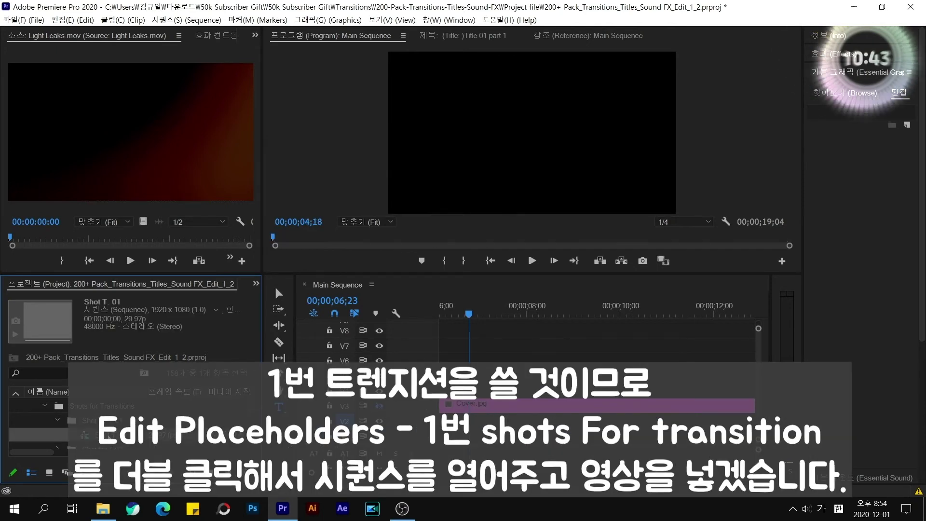
# Import C.avi from its desktop folder and place it at the start of V1 in the Shot T. 01 sequence.
pyautogui.doubleClick(23, 407)
pyautogui.click(49, 235)
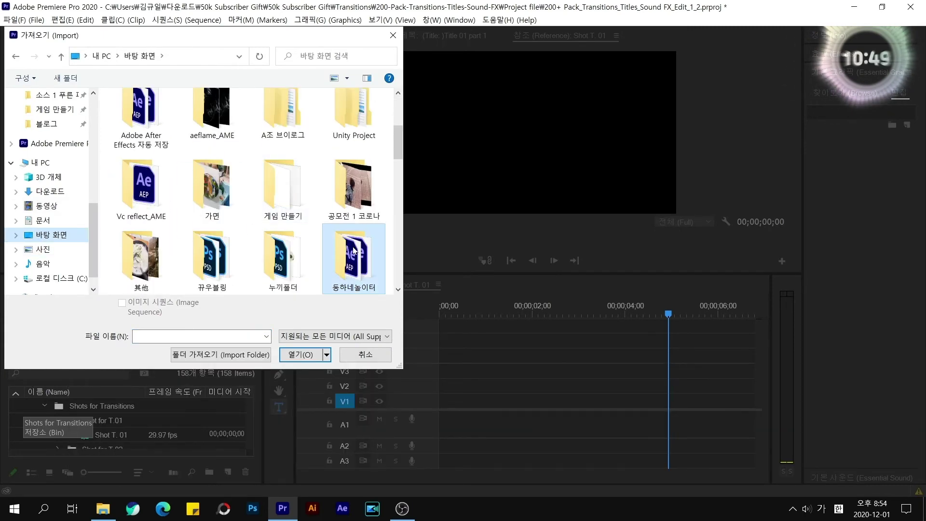
pyautogui.doubleClick(354, 258)
pyautogui.scroll(-5, 356, 204)
pyautogui.doubleClick(356, 204)
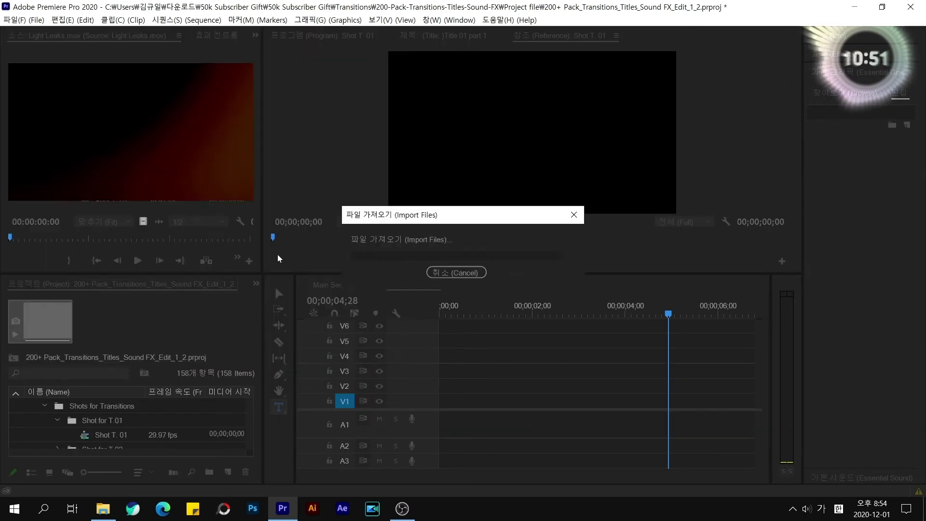
pyautogui.moveTo(61, 432); pyautogui.dragTo(408, 402)
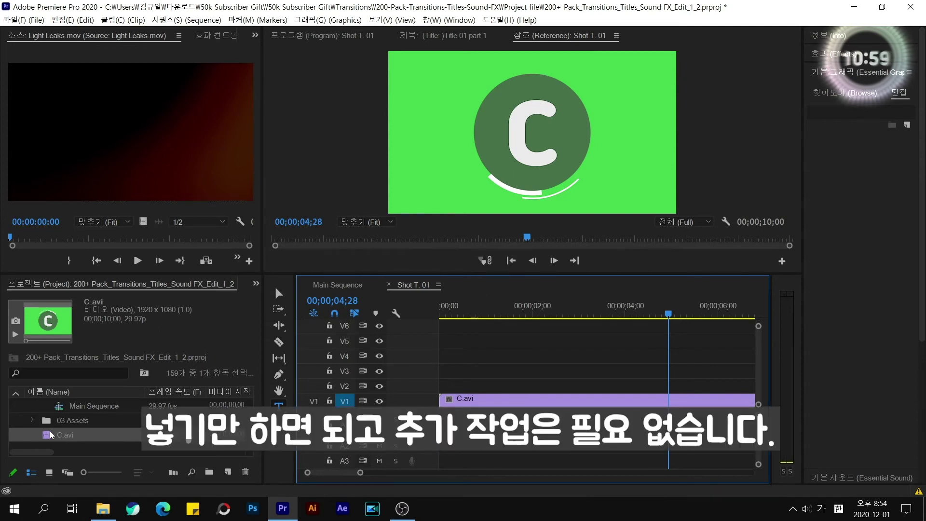
# Place the Transition 01 sequence on V4 of Main Sequence at 00;00;06;23, above Cover.jpg, and play it.
pyautogui.scroll(5, 52, 436)
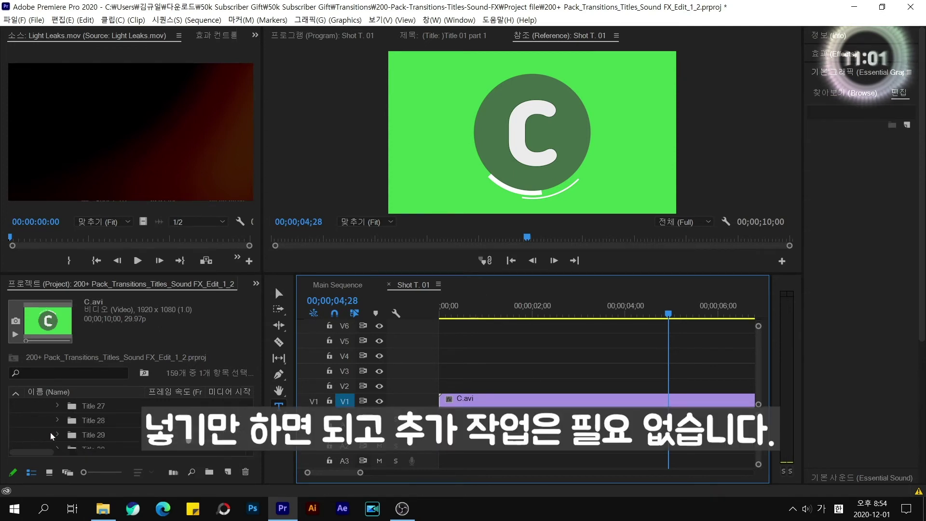
pyautogui.moveTo(245, 432)
pyautogui.mouseDown()
pyautogui.moveTo(247, 418)
pyautogui.moveTo(247, 436)
pyautogui.mouseUp()
pyautogui.scroll(1, 130, 419)
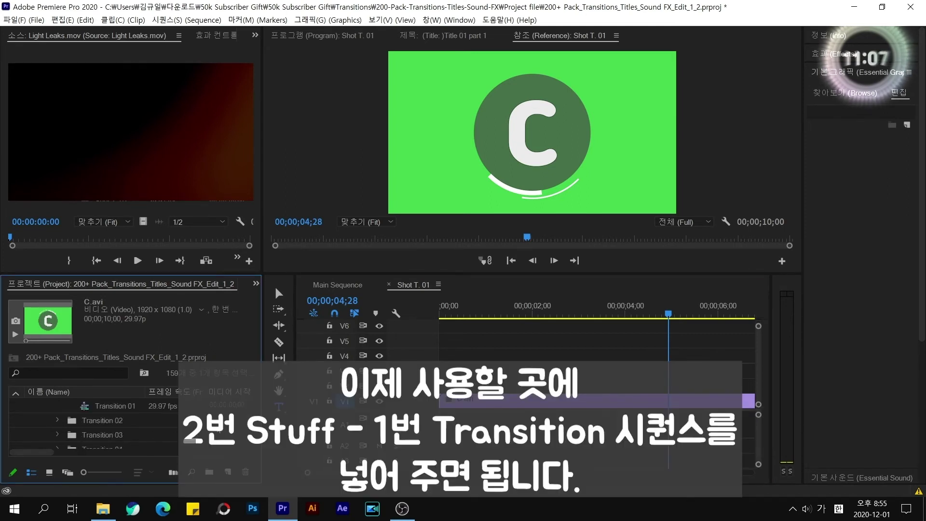
pyautogui.click(113, 407)
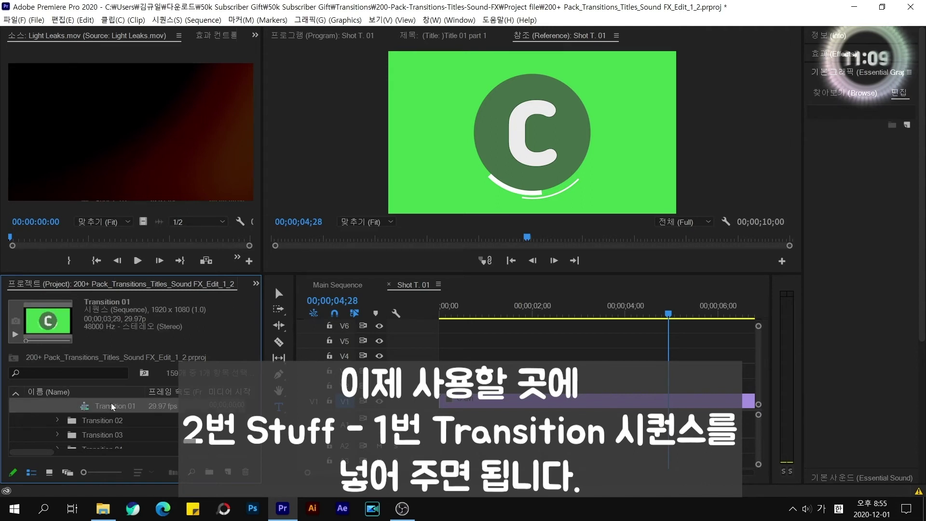
pyautogui.click(338, 285)
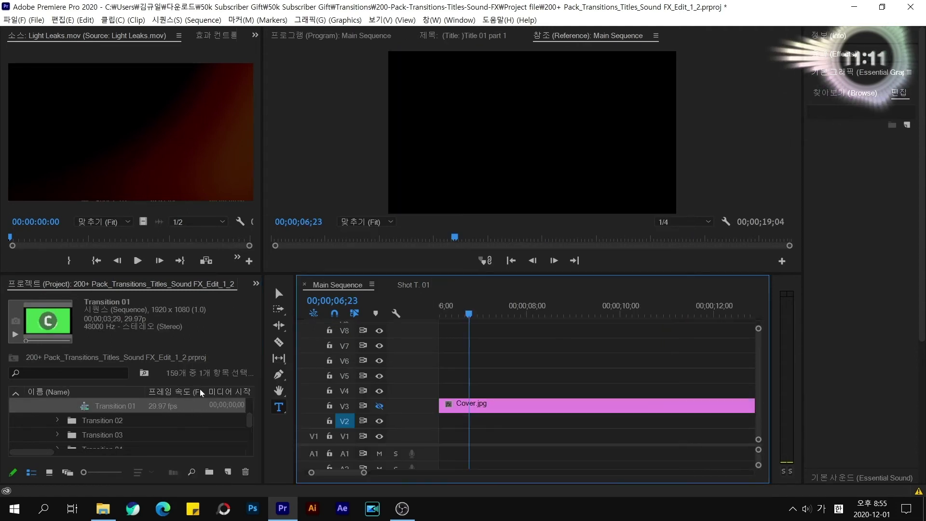
pyautogui.moveTo(123, 409); pyautogui.dragTo(461, 391)
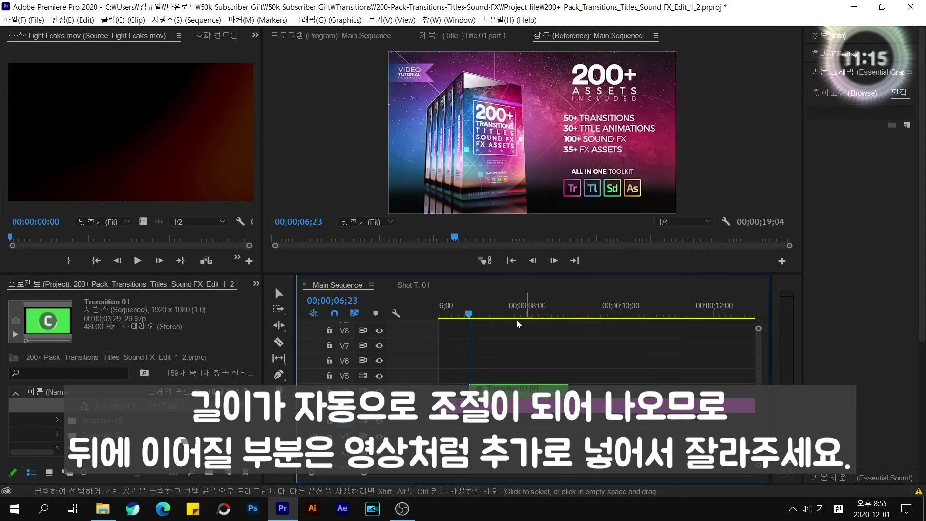
pyautogui.press('space')
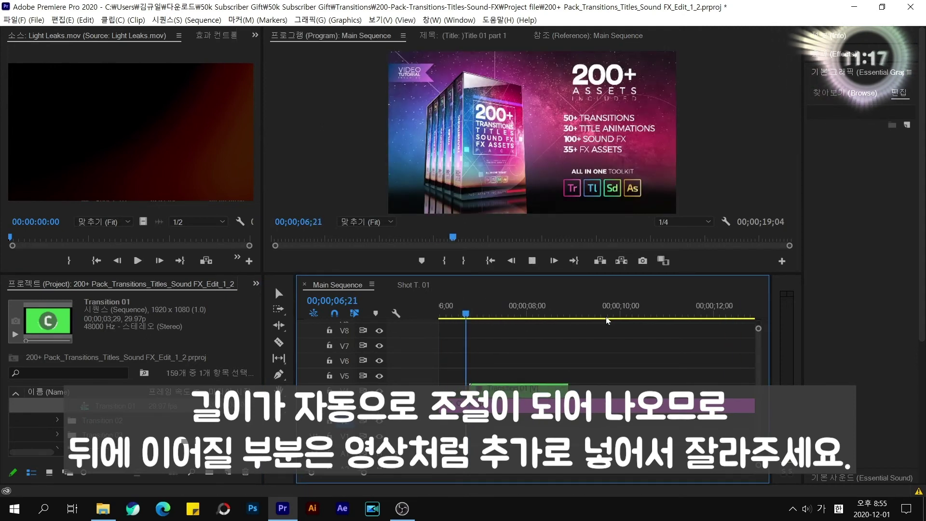
pyautogui.press('space')
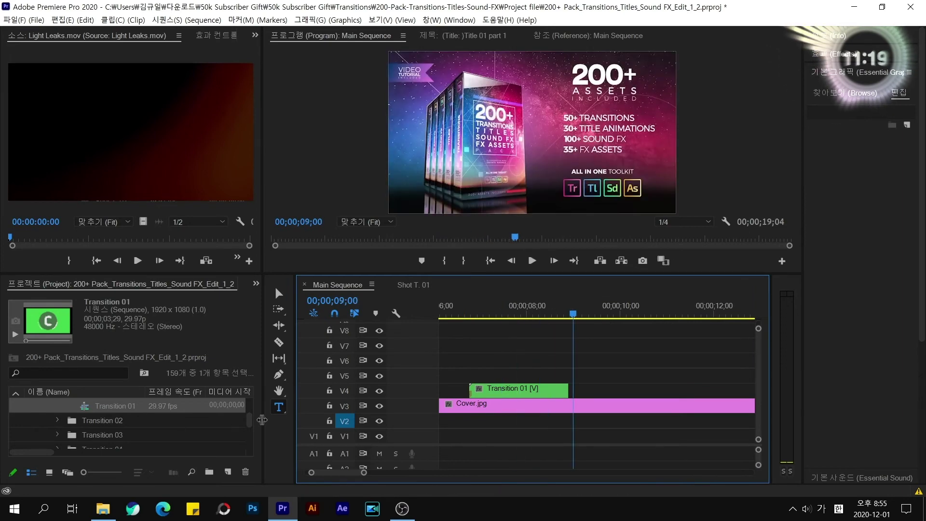
# Place C.avi on V5 at the start of the Transition 01 clip and move the playhead there.
pyautogui.scroll(-5, 243, 451)
pyautogui.moveTo(62, 438); pyautogui.dragTo(471, 376)
pyautogui.click(471, 317)
# Cut C.avi at the end of the Transition 01 clip, remove the portion before the cut, and play the result.
pyautogui.click(525, 382)
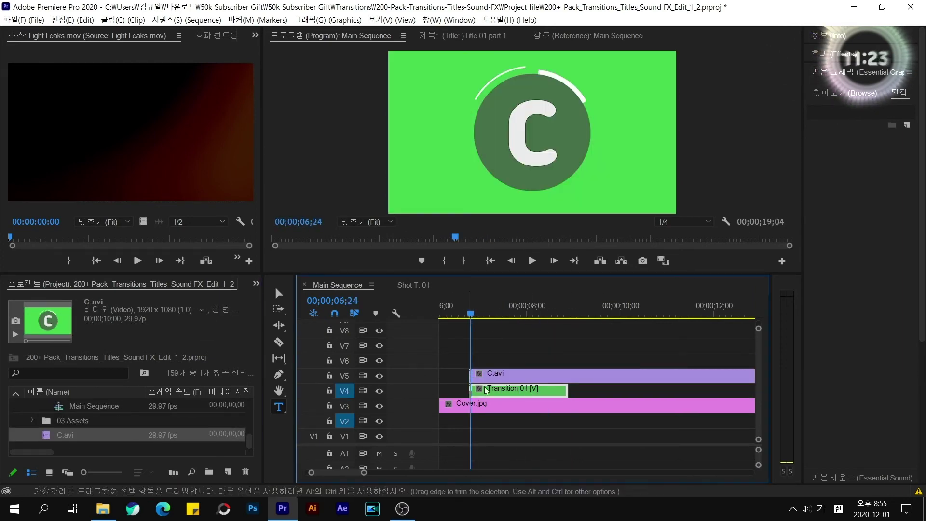
pyautogui.press('Down')
pyautogui.click(553, 376)
pyautogui.hotkey('ctrl', 'k')
pyautogui.hotkey('shift', 'Delete')
pyautogui.hotkey('ctrl', 'z')
pyautogui.press('space')
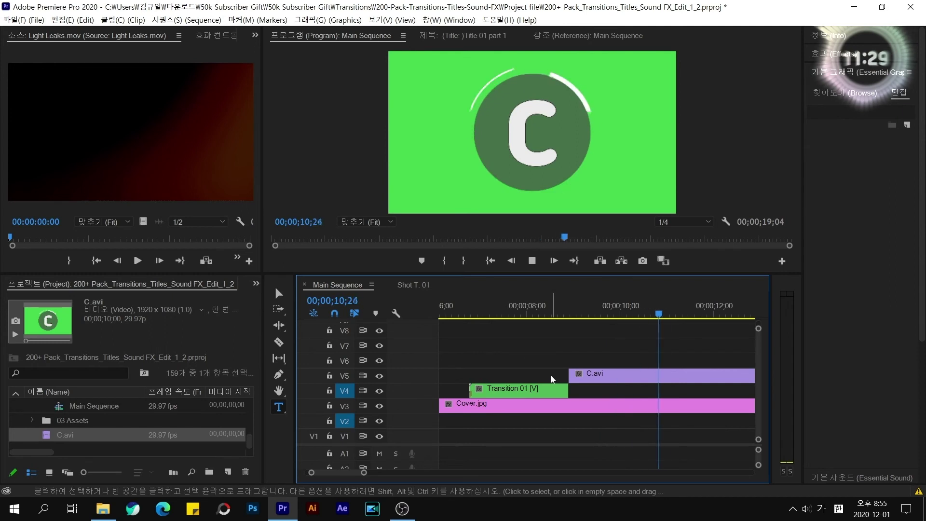
pyautogui.press('space')
# Delete the Transition 01 and C.avi clips from Main Sequence and hide the V3 track.
pyautogui.moveTo(520, 346); pyautogui.dragTo(582, 385)
pyautogui.press('Delete')
pyautogui.click(508, 314)
pyautogui.click(380, 406)
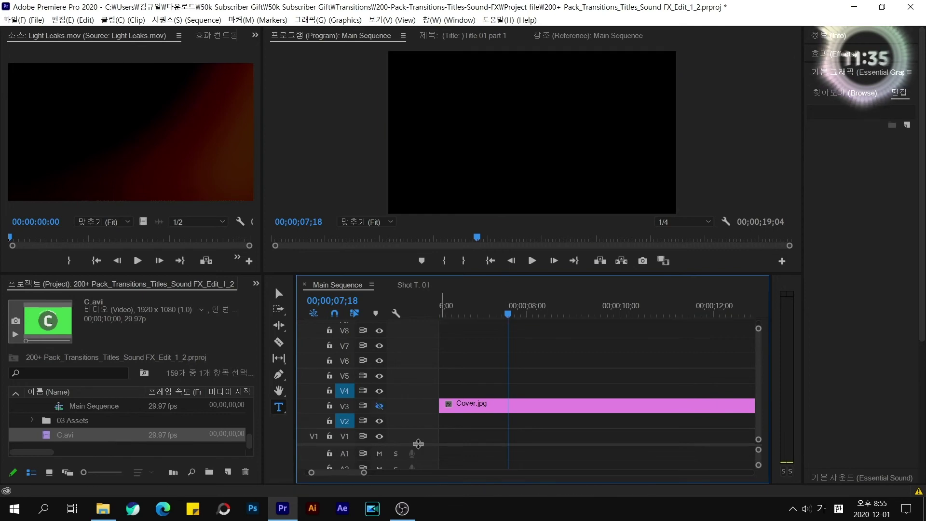
# Collapse the Shots for Transitions bin and expand the Titles bin inside 01 Edit Placeholders.
pyautogui.scroll(3, 97, 420)
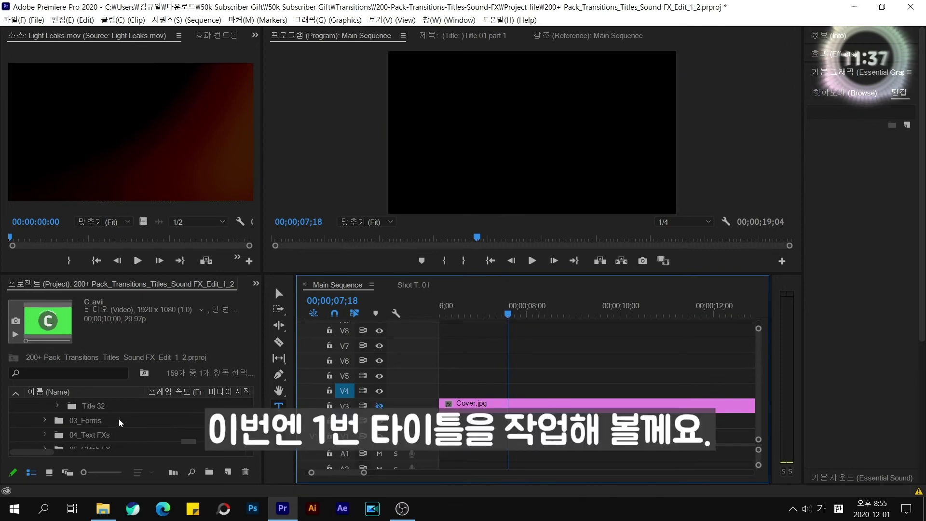
pyautogui.moveTo(250, 435); pyautogui.dragTo(255, 370)
pyautogui.scroll(-1, 151, 419)
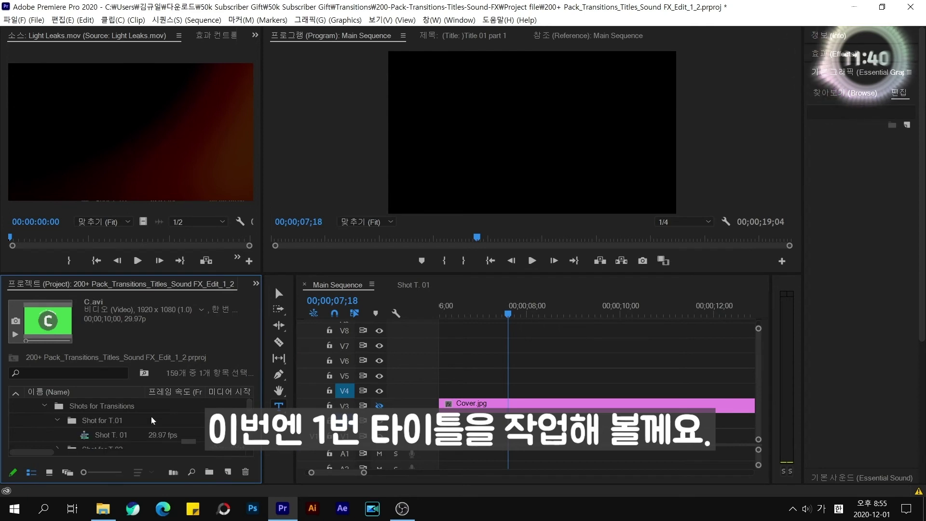
pyautogui.click(56, 421)
pyautogui.click(45, 406)
pyautogui.click(72, 421)
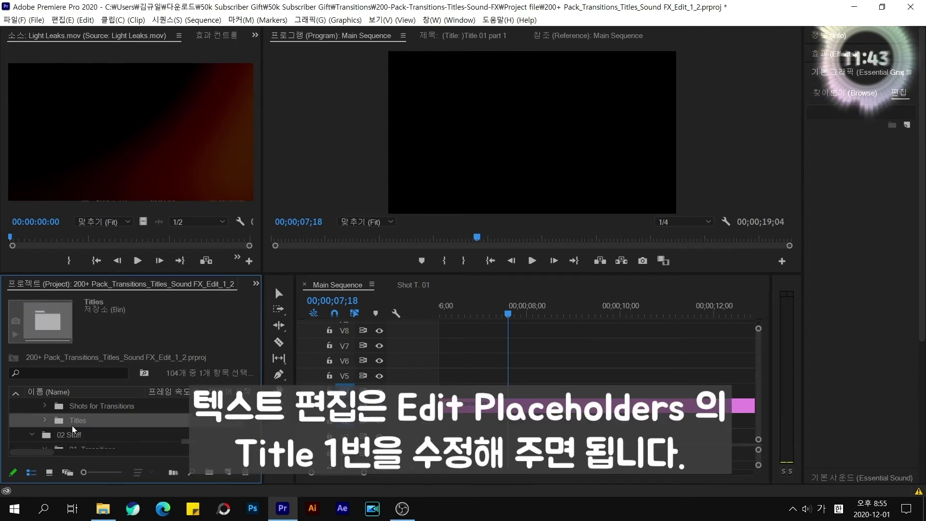
pyautogui.click(47, 419)
pyautogui.click(92, 436)
pyautogui.scroll(-1, 169, 435)
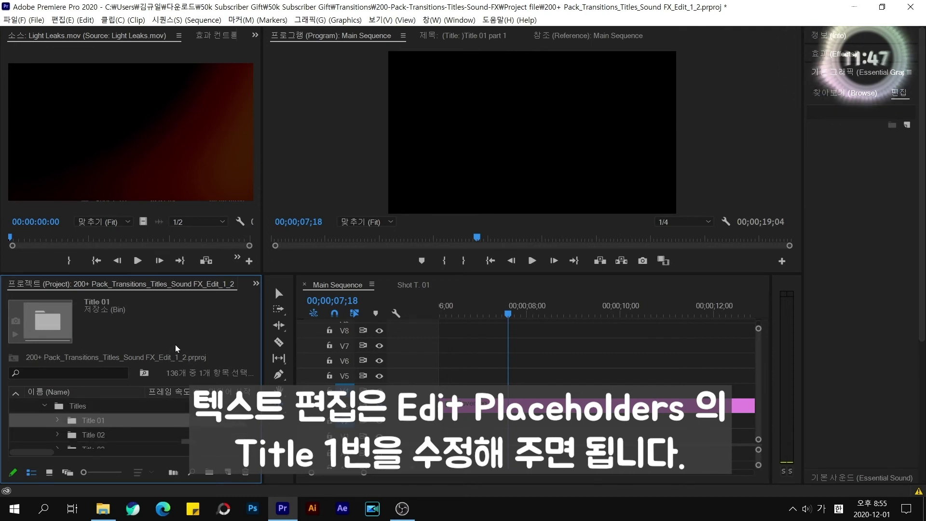
# Expand 02_Titles down to its Title 01 sequence, collapse 01_Transitions, and expand the Title 01 bin in 01 Edit Placeholders.
pyautogui.press('`')
pyautogui.click(45, 158)
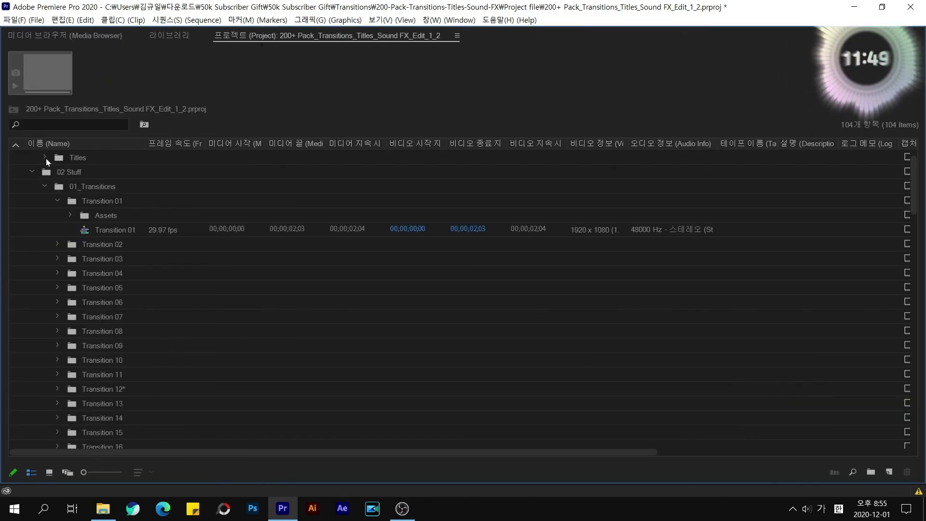
pyautogui.click(45, 187)
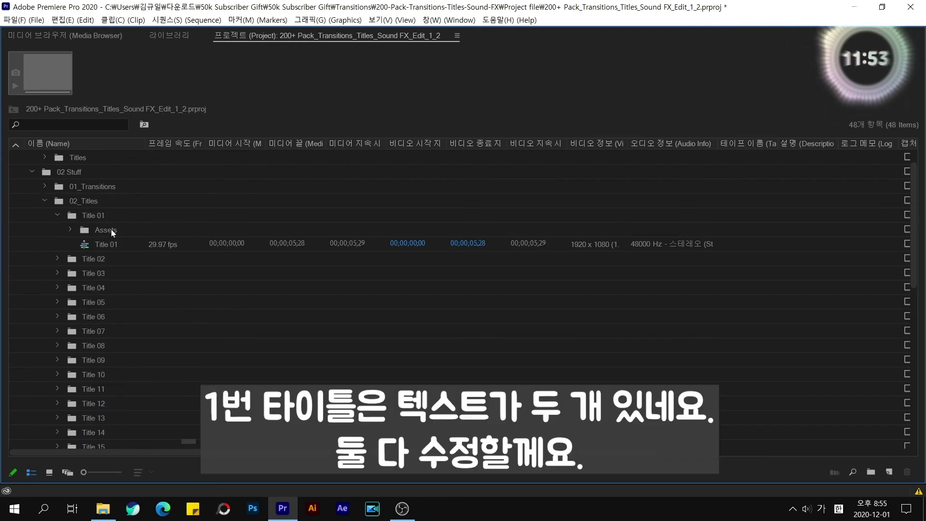
pyautogui.scroll(2, 116, 227)
pyautogui.click(45, 186)
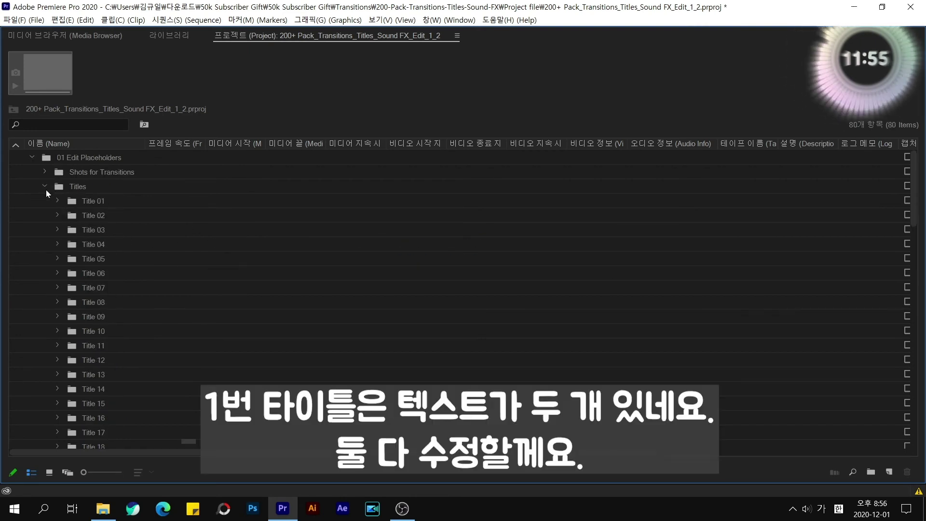
pyautogui.click(58, 201)
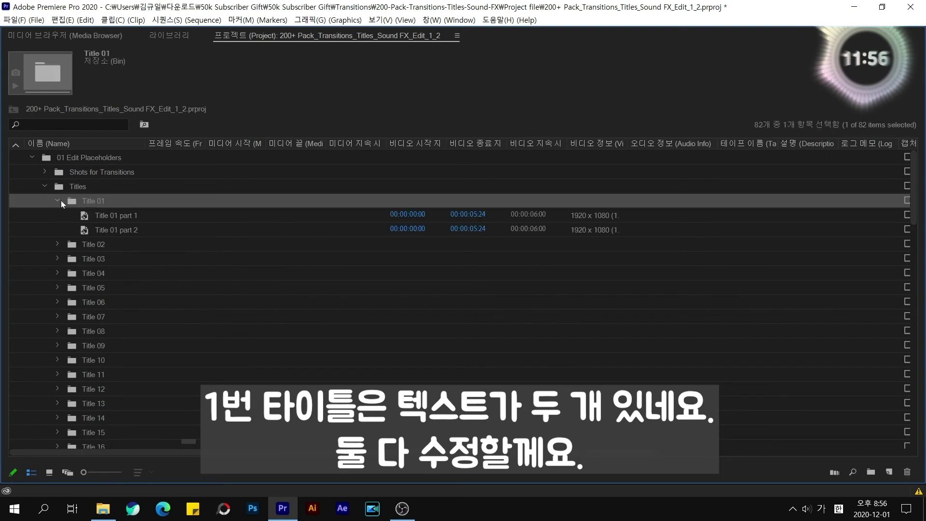
# Open the Title 01 part 1 placeholder and replace its text with "dongha".
pyautogui.doubleClick(112, 215)
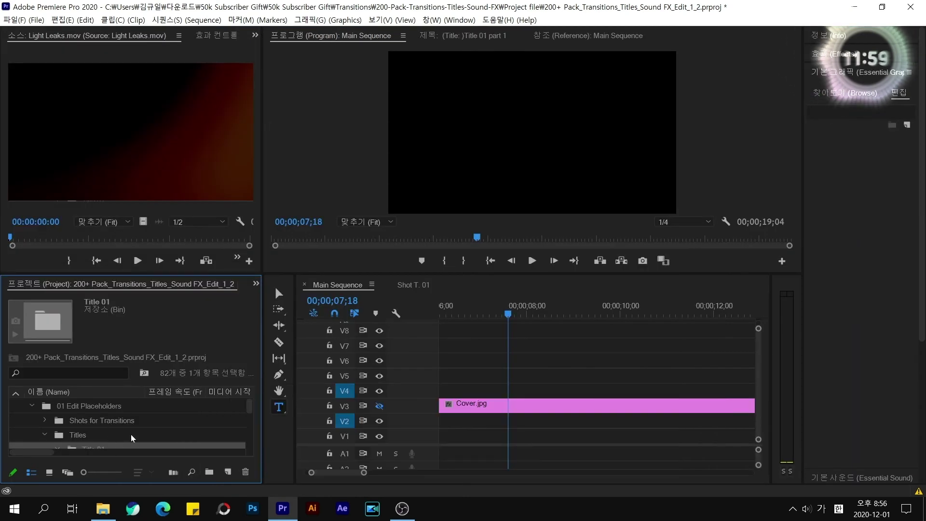
pyautogui.moveTo(247, 408)
pyautogui.mouseDown()
pyautogui.moveTo(247, 426)
pyautogui.moveTo(244, 411)
pyautogui.mouseUp()
pyautogui.scroll(-2, 192, 438)
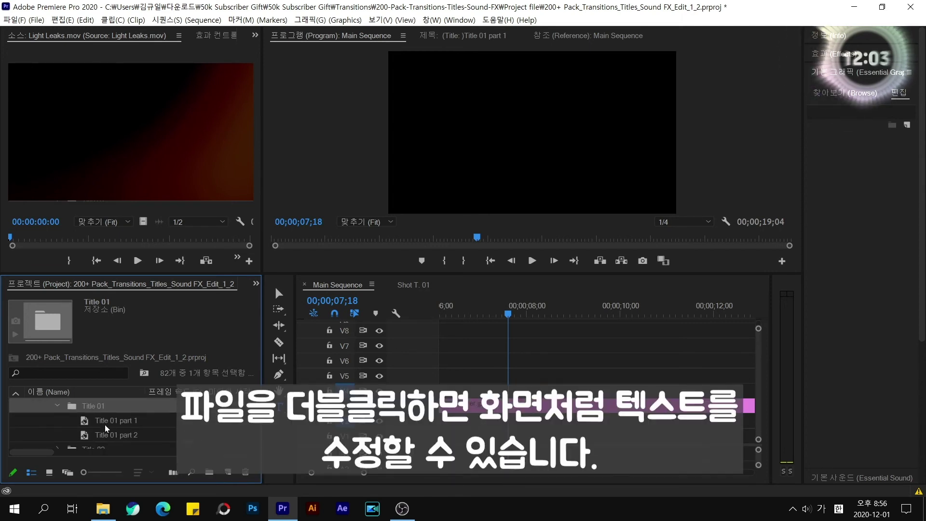
pyautogui.doubleClick(103, 419)
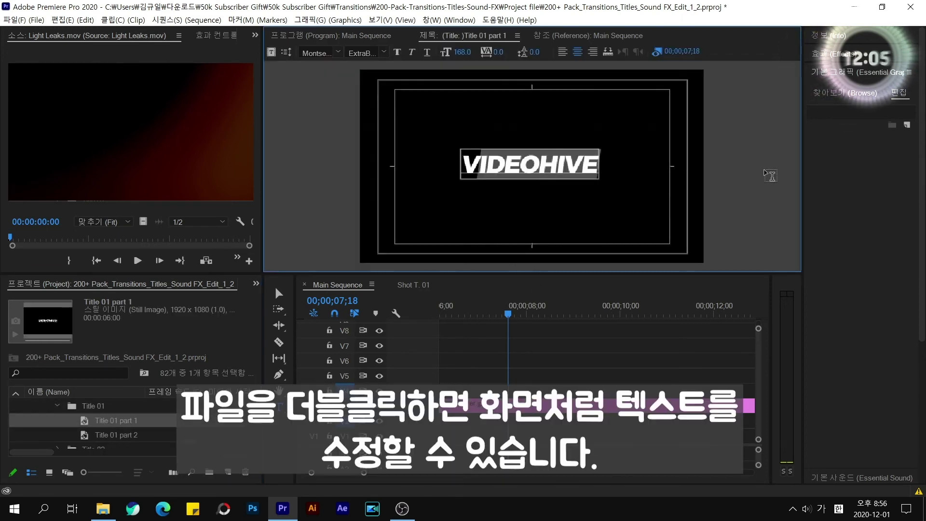
pyautogui.doubleClick(479, 165)
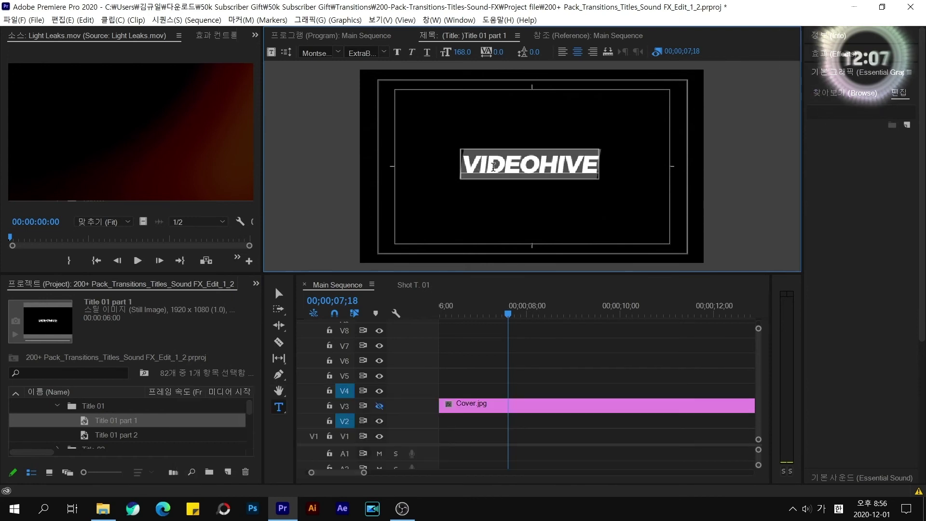
pyautogui.write('dongha;s')
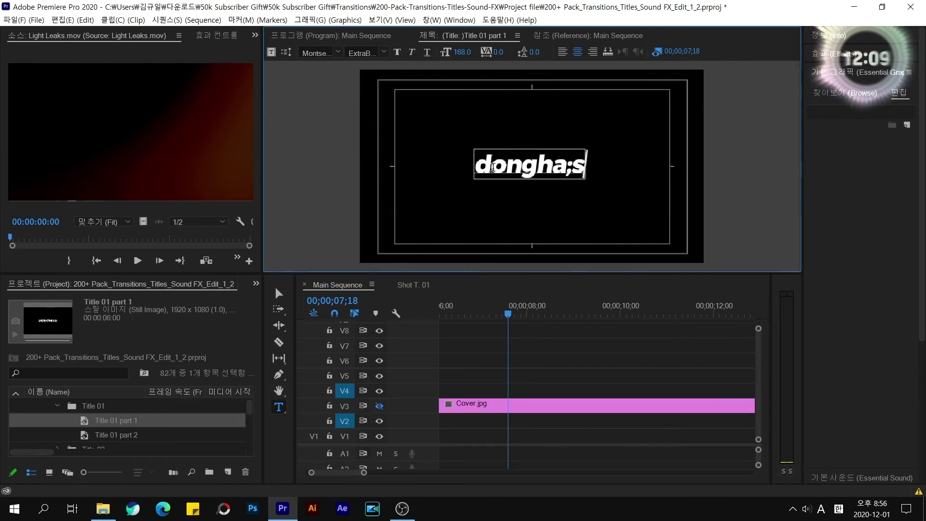
pyautogui.press('BackSpace')
pyautogui.press('BackSpace')
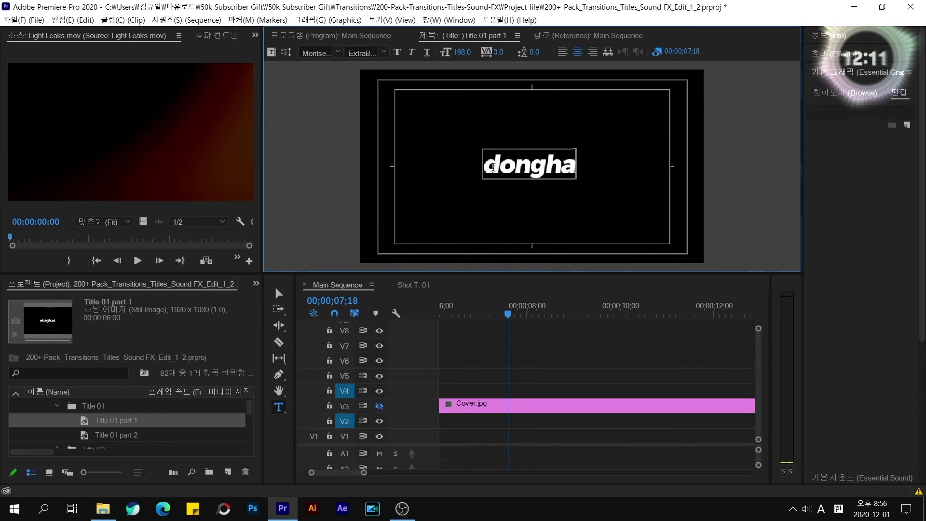
# Open the Title 01 part 2 placeholder and replace its text with "playground".
pyautogui.doubleClick(126, 435)
pyautogui.hotkey('ctrl', 'a')
pyautogui.press('BackSpace')
pyautogui.write('playground')
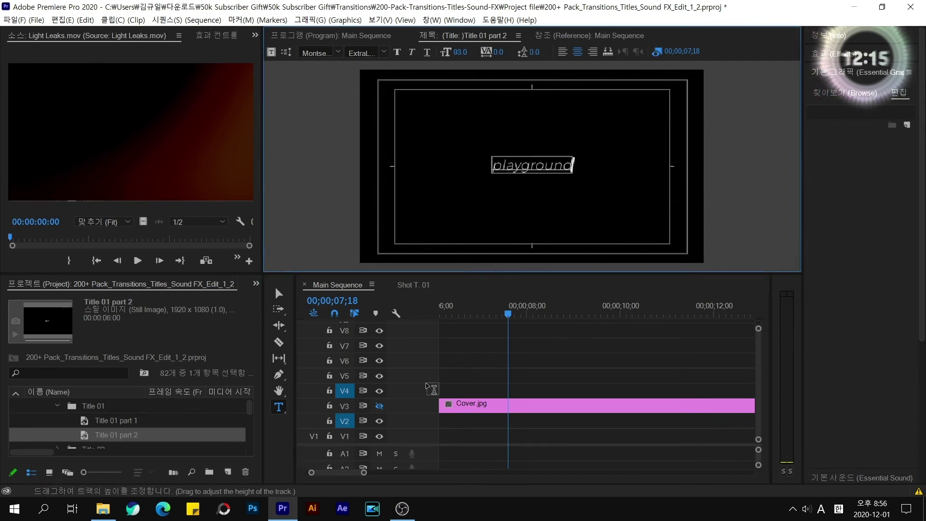
# Place the Title 01 sequence from 02_Titles on V4 of Main Sequence at 00;00;07;18, above Cover.jpg, and play it.
pyautogui.click(57, 406)
pyautogui.press('`')
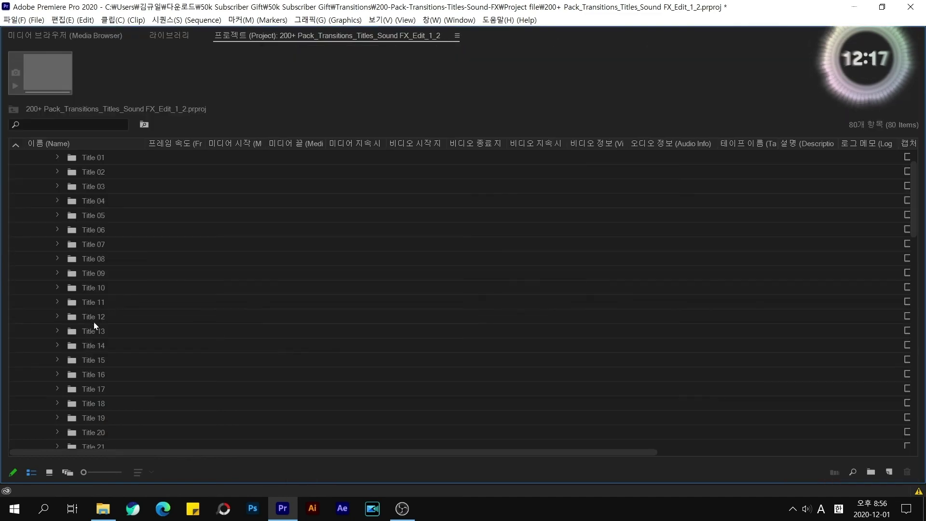
pyautogui.scroll(-2, 252, 274)
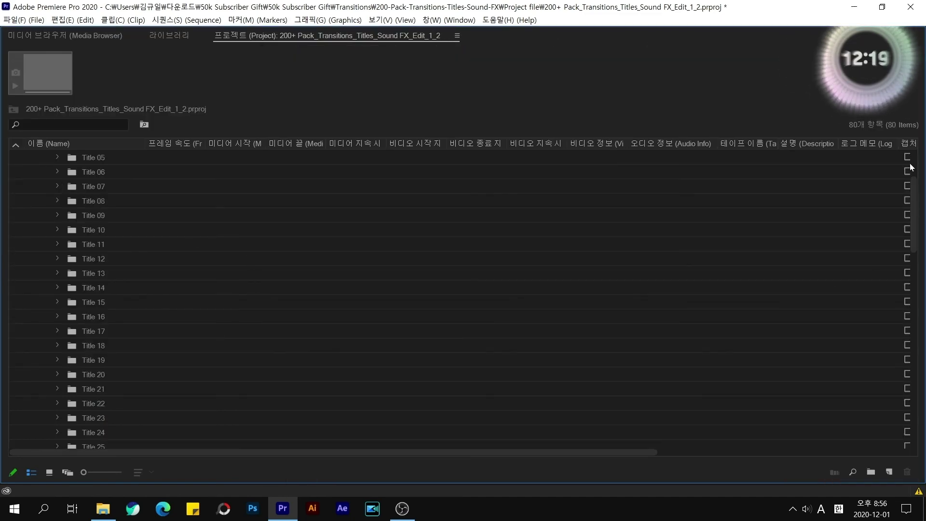
pyautogui.moveTo(912, 180); pyautogui.dragTo(909, 131)
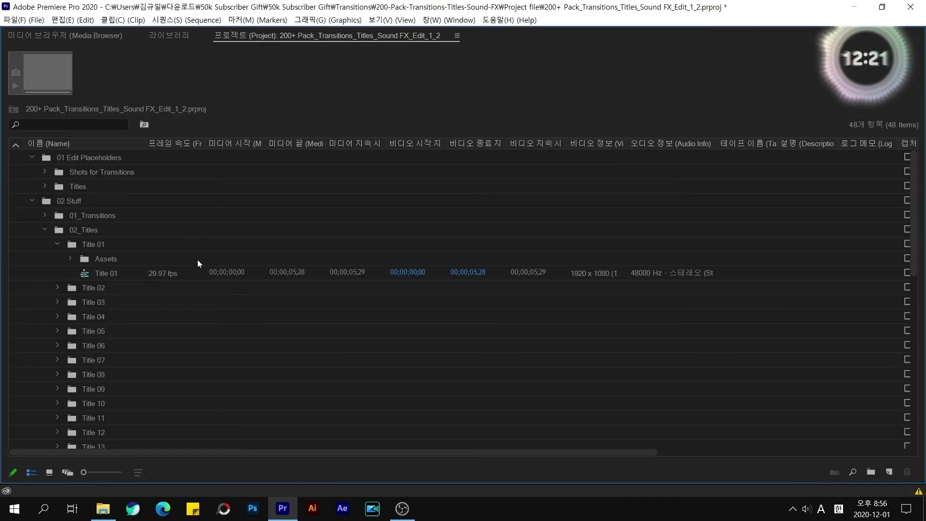
pyautogui.doubleClick(190, 268)
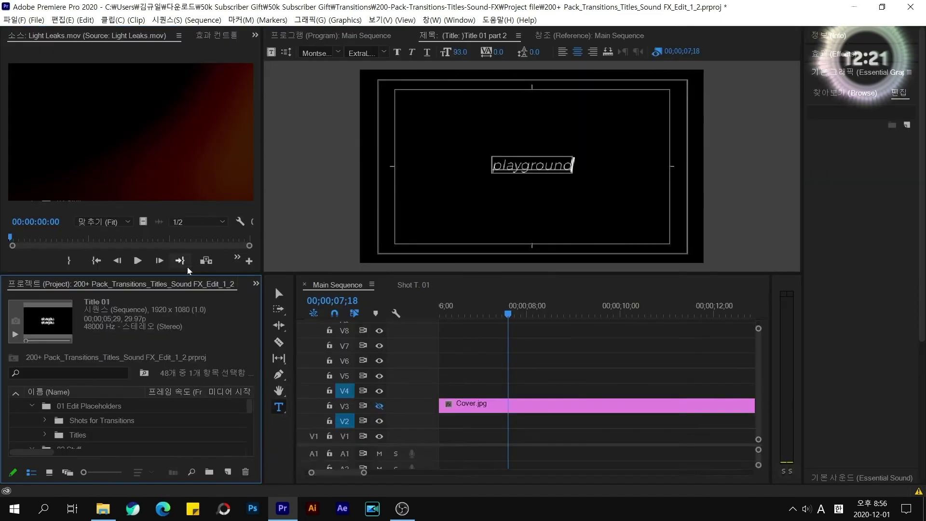
pyautogui.scroll(-3, 67, 419)
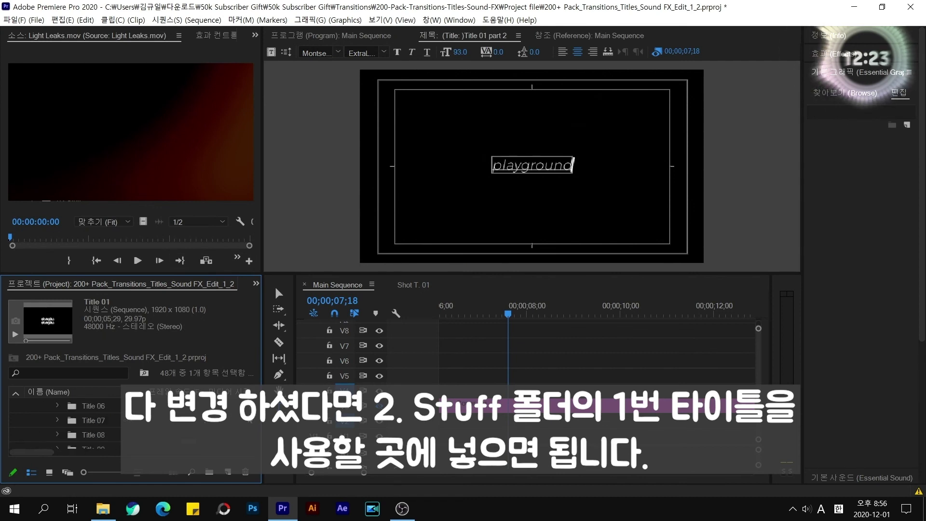
pyautogui.scroll(3, 68, 420)
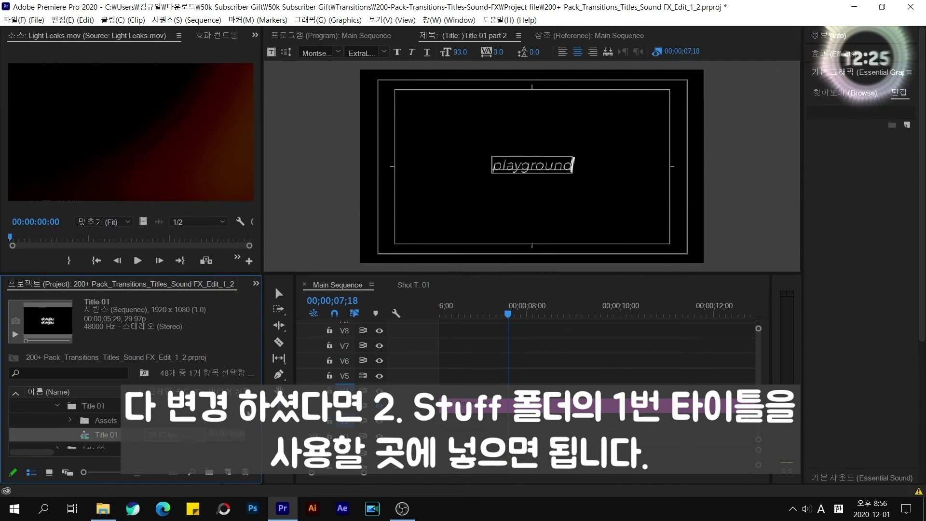
pyautogui.moveTo(81, 434); pyautogui.dragTo(514, 390)
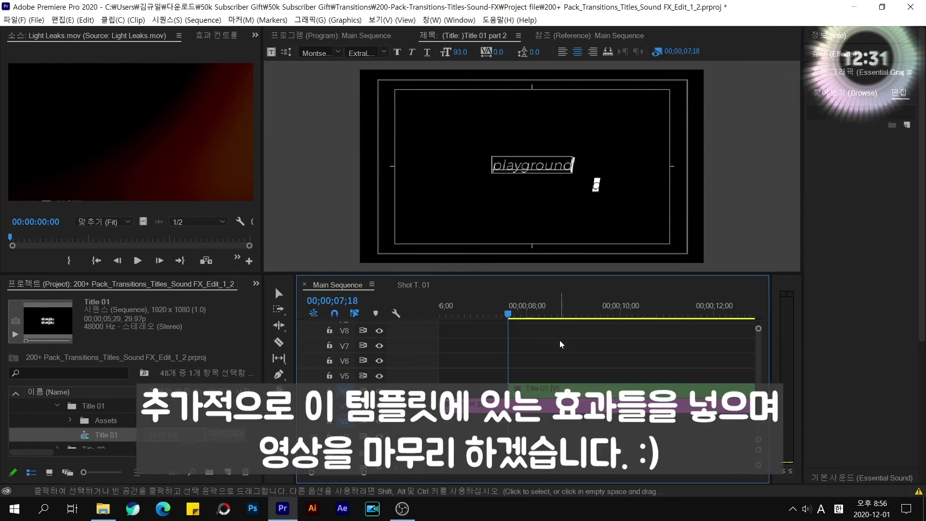
pyautogui.press('space')
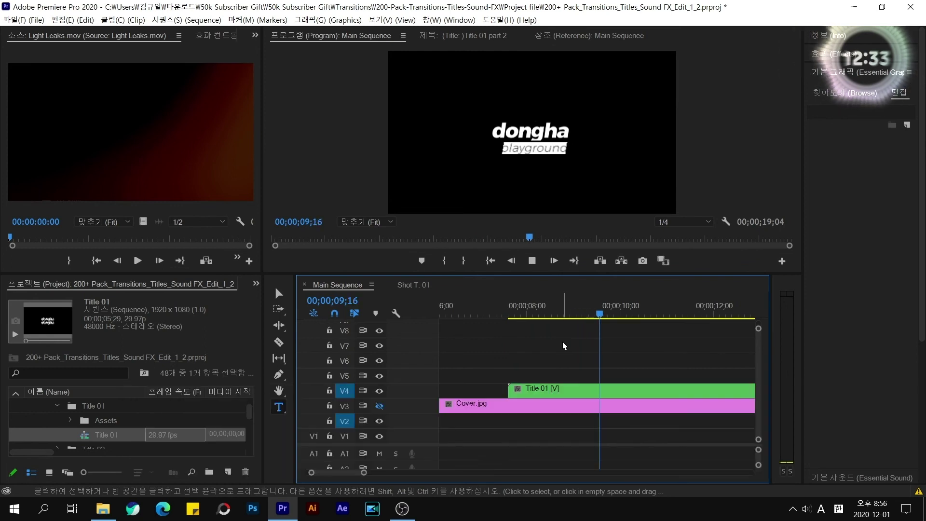
pyautogui.click(503, 314)
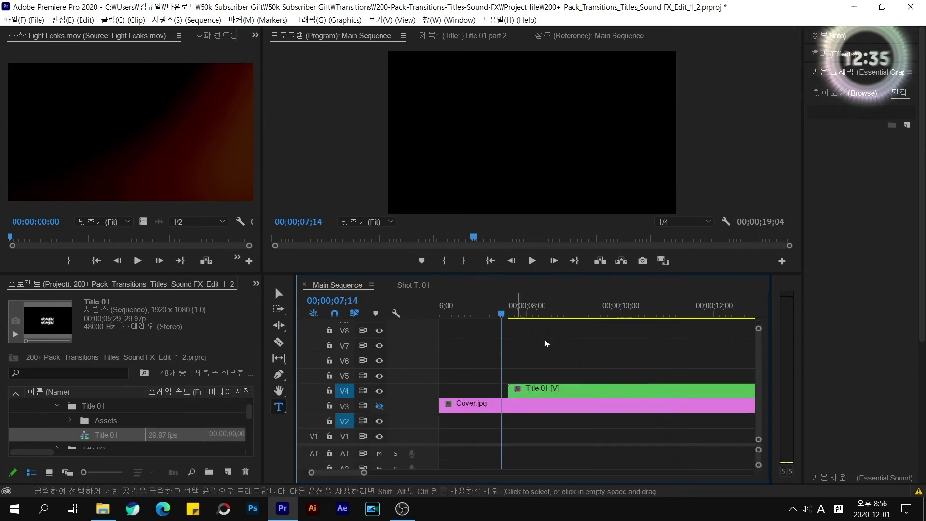
pyautogui.press('space')
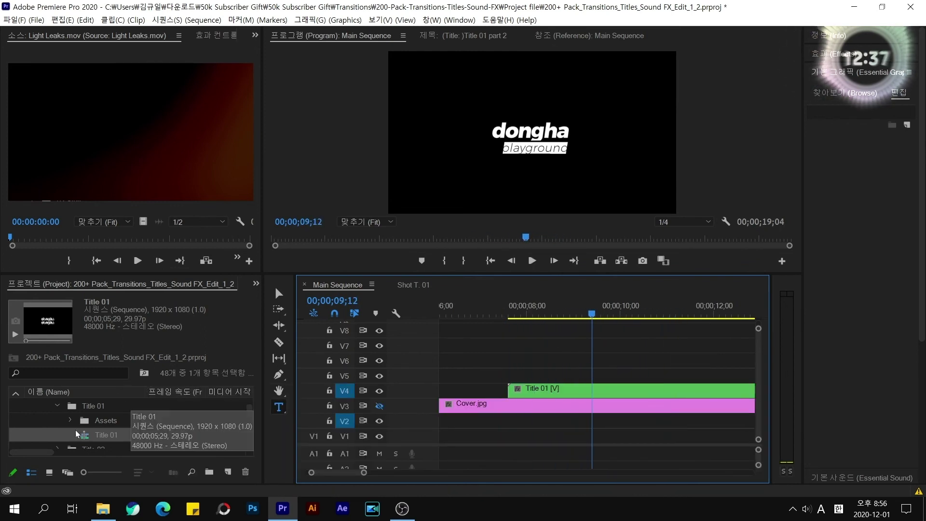
# Collapse the Title 01 and 01 Edit Placeholders bins and expand the 03_Forms bin inside 02 Stuff.
pyautogui.click(57, 405)
pyautogui.click(34, 422)
pyautogui.click(31, 407)
pyautogui.click(71, 436)
pyautogui.scroll(-1, 137, 433)
pyautogui.click(32, 421)
pyautogui.scroll(-2, 120, 445)
pyautogui.click(97, 437)
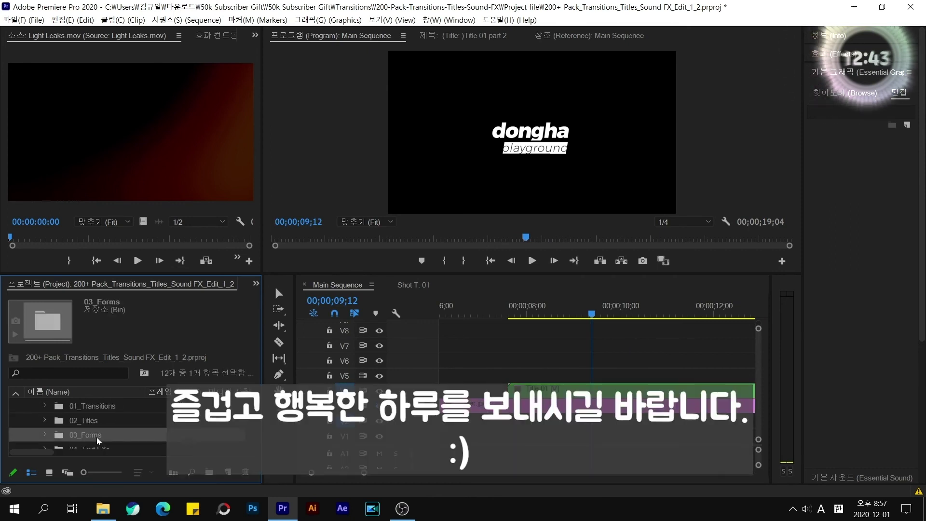
pyautogui.click(43, 437)
# Place Forms_1.mov on V5 at the start of the Title 01 clip and play the result.
pyautogui.moveTo(113, 437); pyautogui.dragTo(513, 379)
pyautogui.click(497, 312)
pyautogui.press('space')
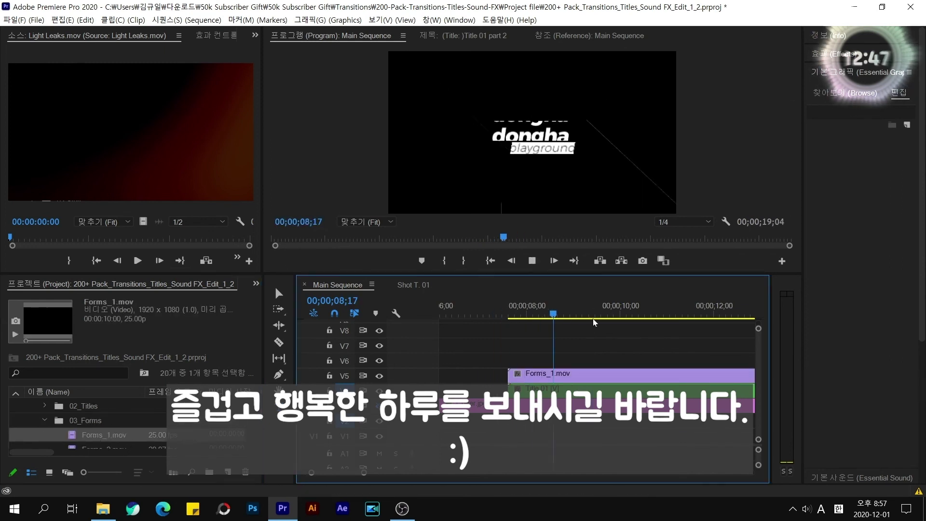
pyautogui.press('space')
# Set the Program monitor's playback resolution to Full and replay the title from 00;00;07;09.
pyautogui.click(690, 221)
pyautogui.click(696, 236)
pyautogui.click(491, 309)
pyautogui.press('space')
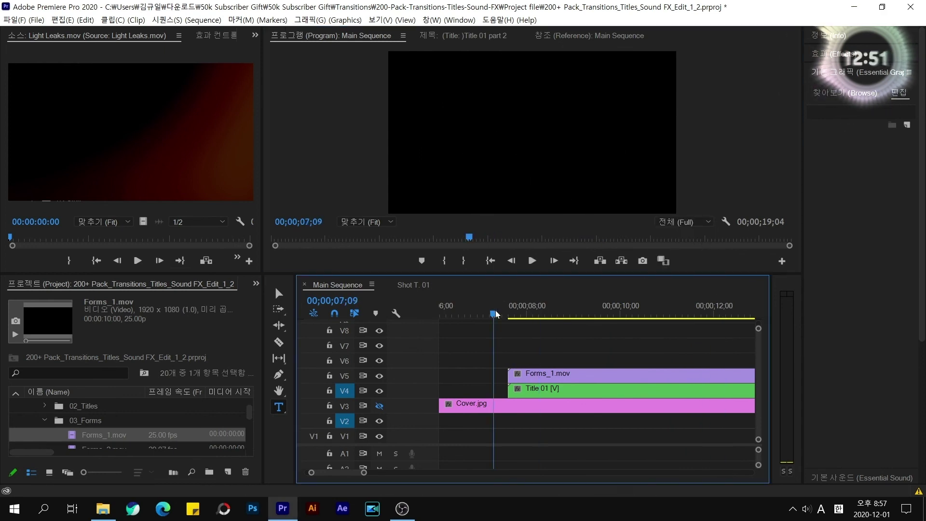
pyautogui.press('space')
# Delete the Forms_1.mov clip from V5 and move the playhead to 00;00;07;20.
pyautogui.click(540, 376)
pyautogui.press('Delete')
pyautogui.click(510, 311)
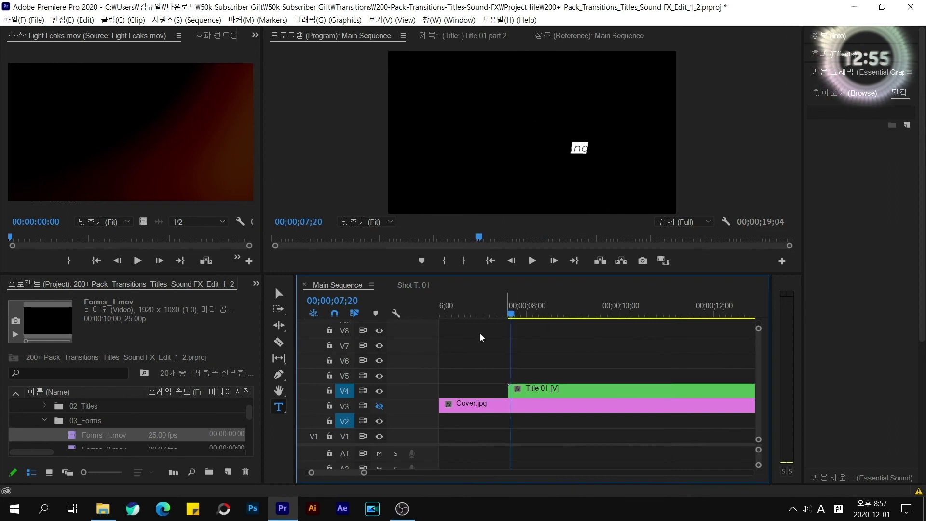
# Place Text_FX_1.mov from the 04_Text FXs bin on V5 at the playhead and play it from 00;00;07;11.
pyautogui.click(45, 420)
pyautogui.click(45, 435)
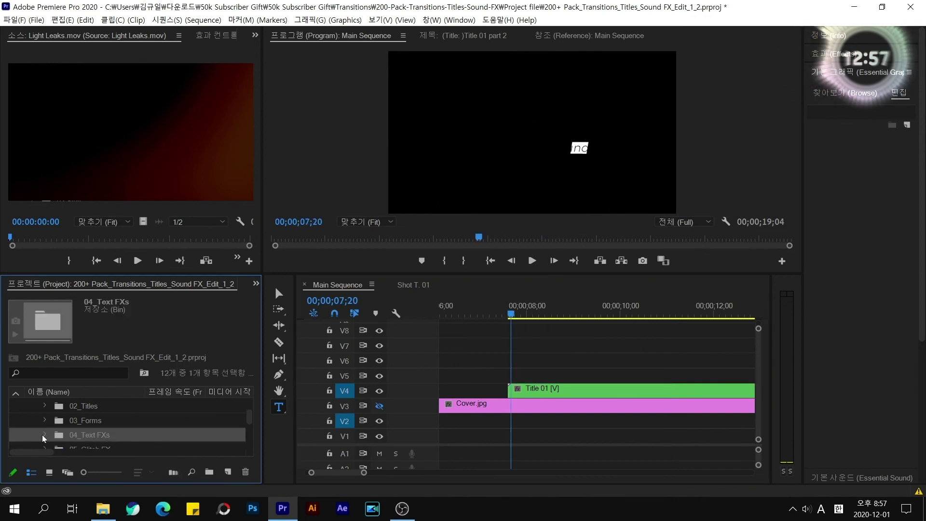
pyautogui.moveTo(97, 448); pyautogui.dragTo(553, 378)
pyautogui.press('space')
pyautogui.click(498, 316)
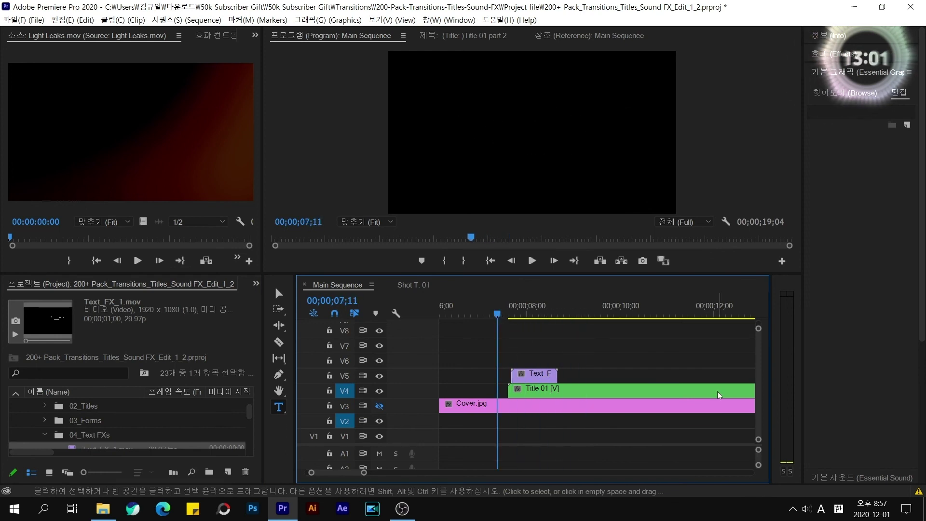
pyautogui.press('space')
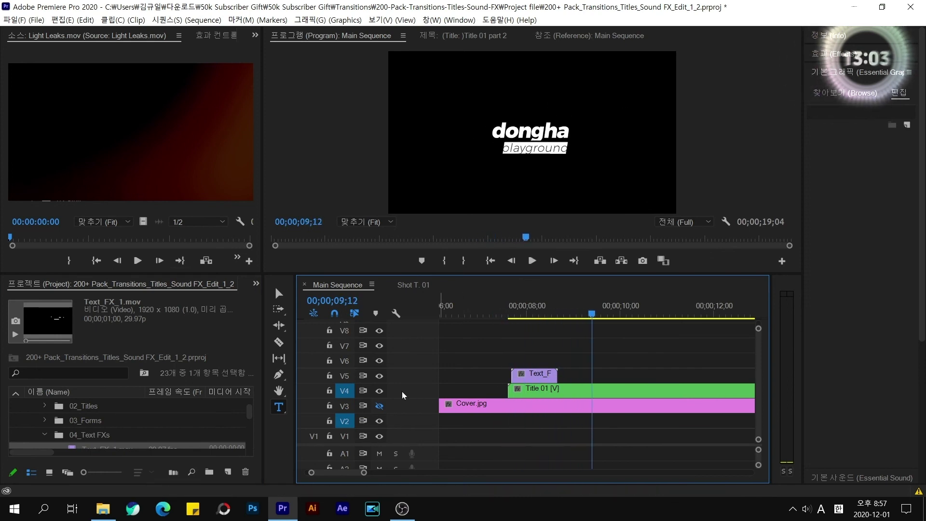
# Hide the V4 track to preview the Text_FX_1.mov effect on its own, and show V4 again.
pyautogui.click(379, 391)
pyautogui.click(505, 295)
pyautogui.click(379, 390)
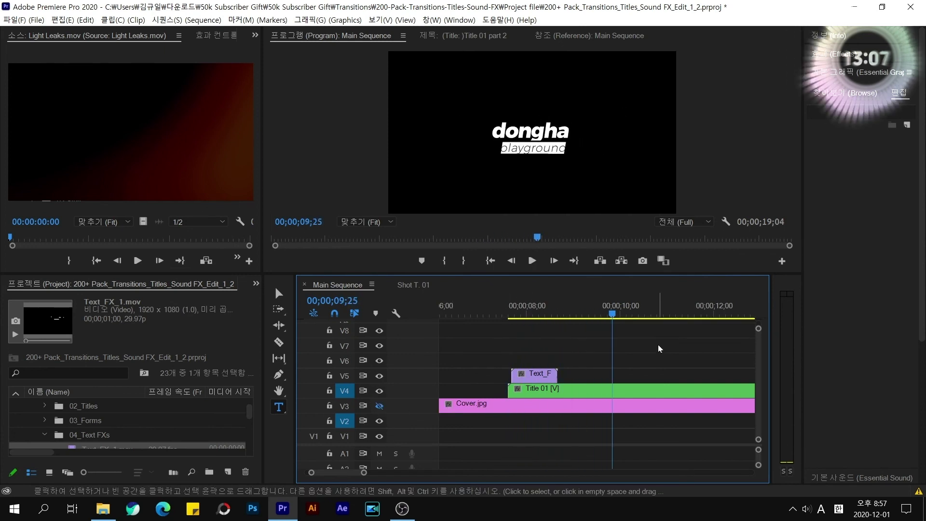
# Place Circle_Glitch.mov from the 05_Glitch FX bin on V6 at the start of the Text_FX_1.mov clip and play the result.
pyautogui.click(44, 436)
pyautogui.click(80, 436)
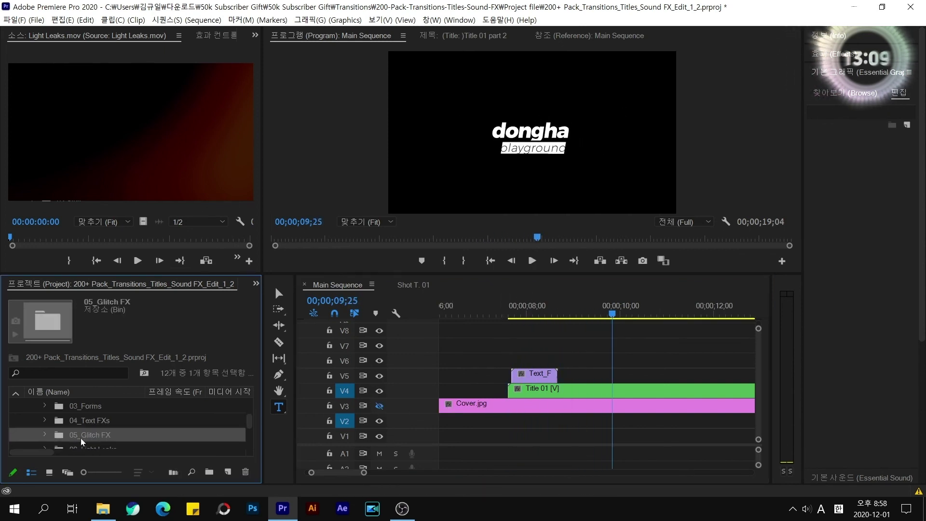
pyautogui.press('Right')
pyautogui.moveTo(97, 436); pyautogui.dragTo(515, 362)
pyautogui.click(498, 315)
pyautogui.press('space')
pyautogui.press('space')
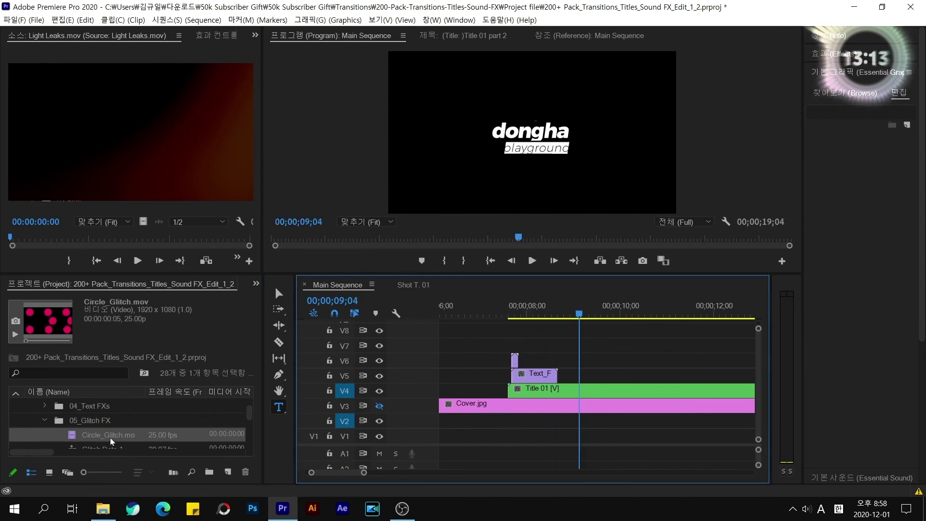
# Undo the Circle_Glitch.mov placement, place Glitch Dots 1 on V6 above the Text_FX_1.mov clip instead, and play the result.
pyautogui.scroll(-2, 87, 434)
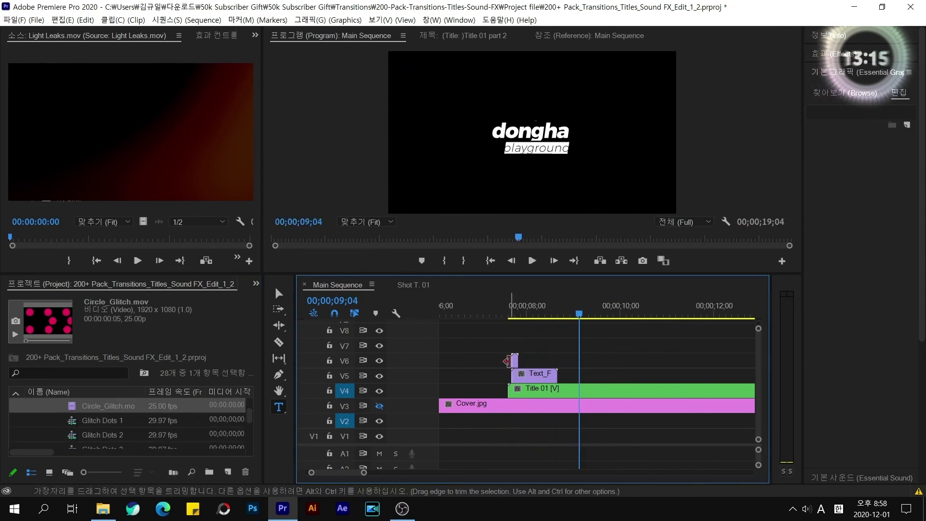
pyautogui.hotkey('ctrl', 'z')
pyautogui.moveTo(117, 417); pyautogui.dragTo(527, 362)
pyautogui.click(519, 306)
pyautogui.press('space')
pyautogui.press('space')
pyautogui.click(484, 308)
pyautogui.press('space')
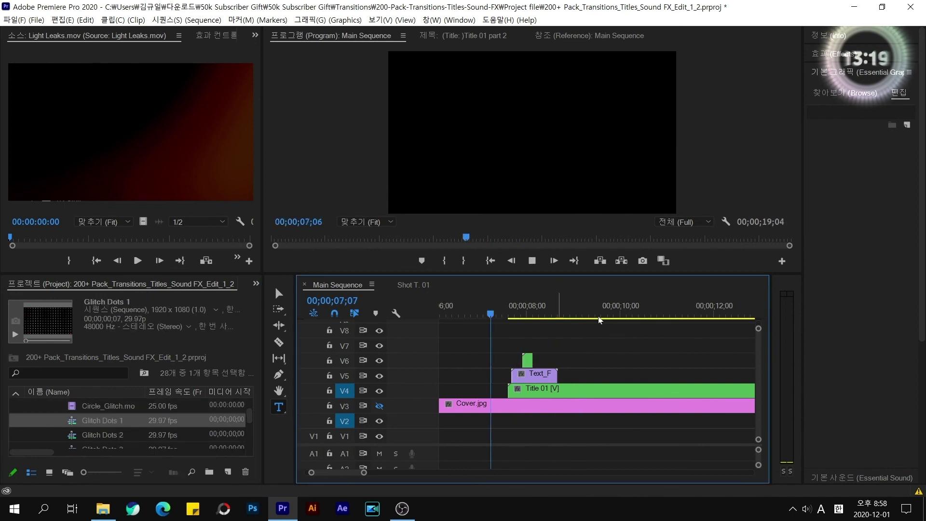
pyautogui.press('space')
# Place Light Leaks.mov from the 06_Light Leaks bin on V7 at 00;00;07;20 and play the result.
pyautogui.scroll(5, 58, 425)
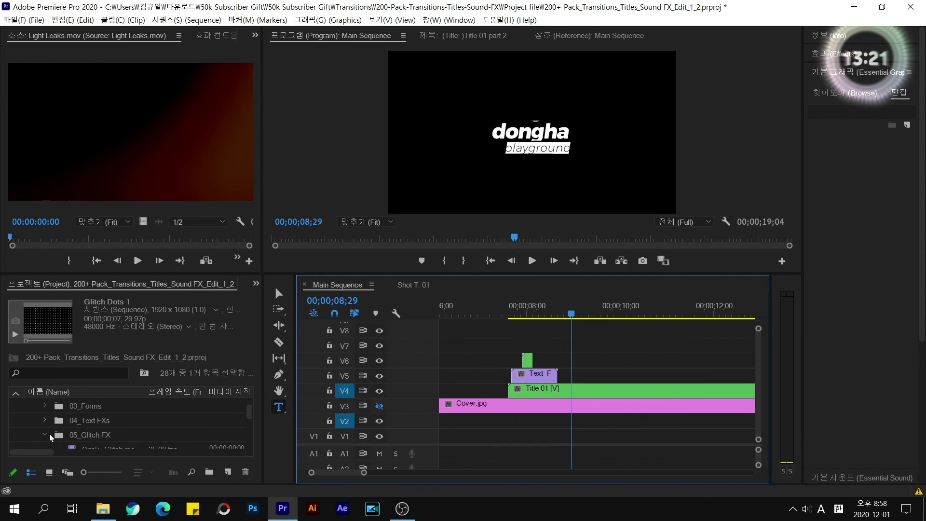
pyautogui.click(45, 433)
pyautogui.scroll(-1, 183, 435)
pyautogui.moveTo(134, 436); pyautogui.dragTo(512, 343)
pyautogui.click(501, 303)
pyautogui.press('space')
# Set the Light Leaks.mov clip's blend mode to 화면 (Screen) and play the result over the title.
pyautogui.click(575, 345)
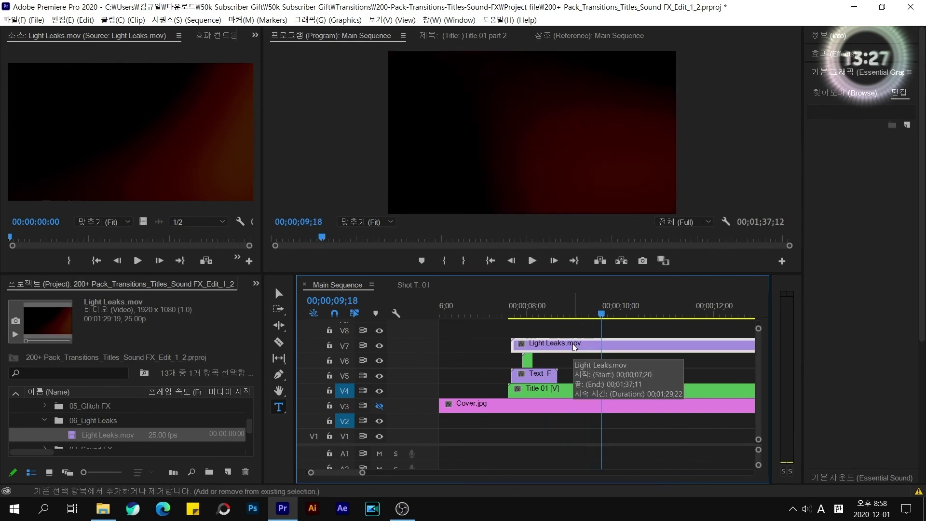
pyautogui.hotkey('shift', '5')
pyautogui.click(145, 222)
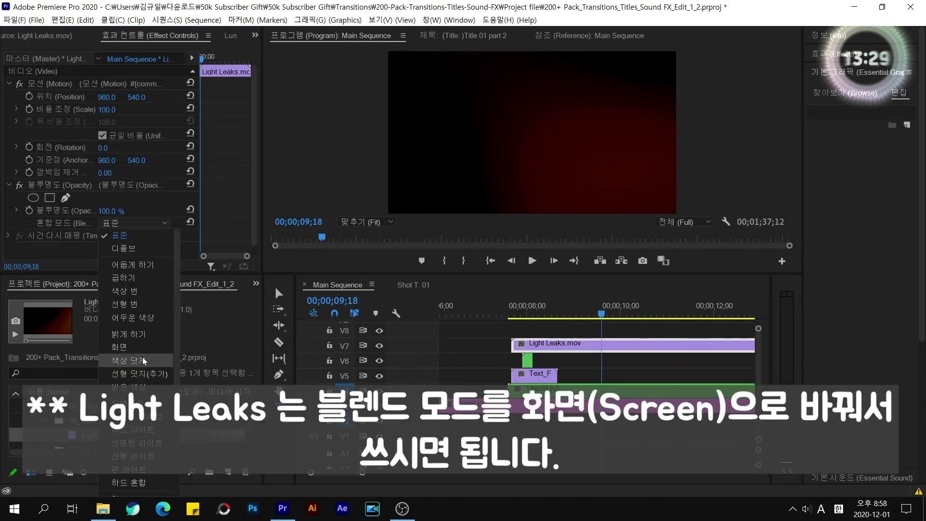
pyautogui.click(154, 347)
pyautogui.click(617, 306)
pyautogui.press('space')
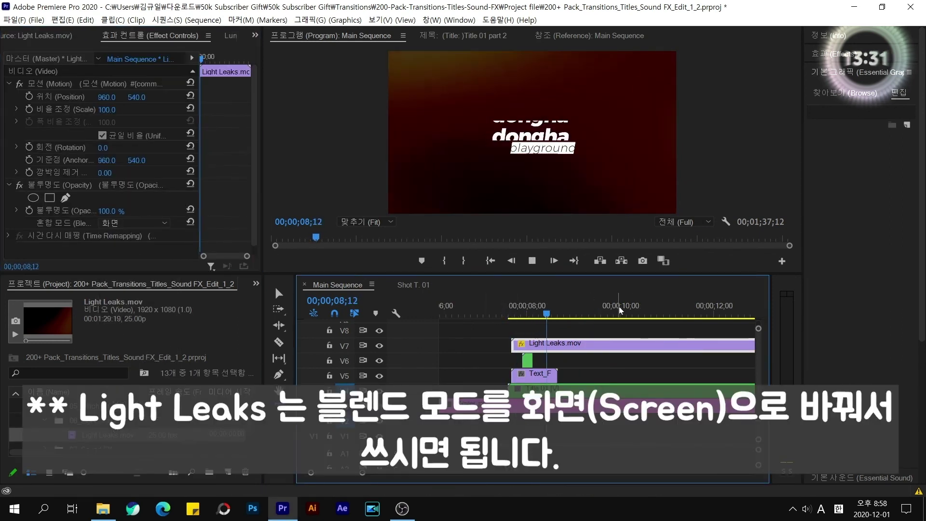
pyautogui.press('space')
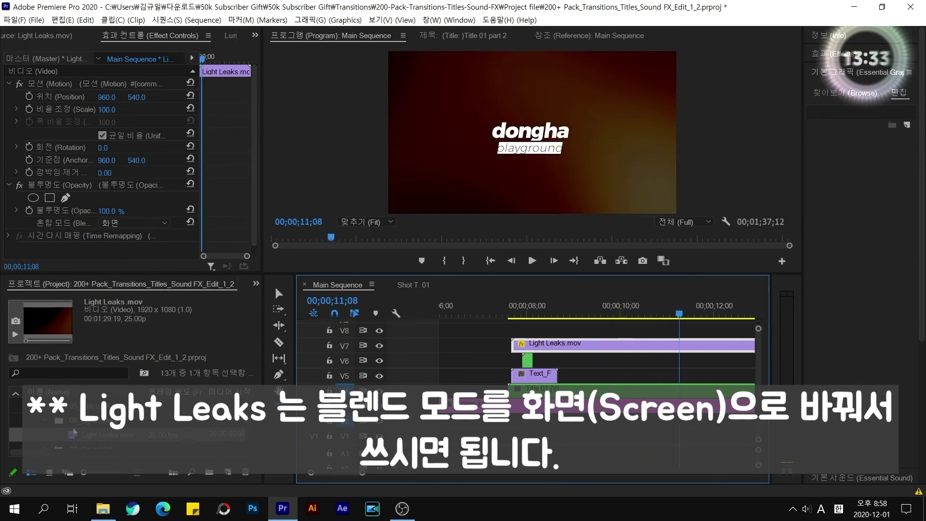
# Delete the Light Leaks.mov clip, place 01.wav from the Cyber sound bin on A1 at 00;00;07;20, and play it.
pyautogui.press('Delete')
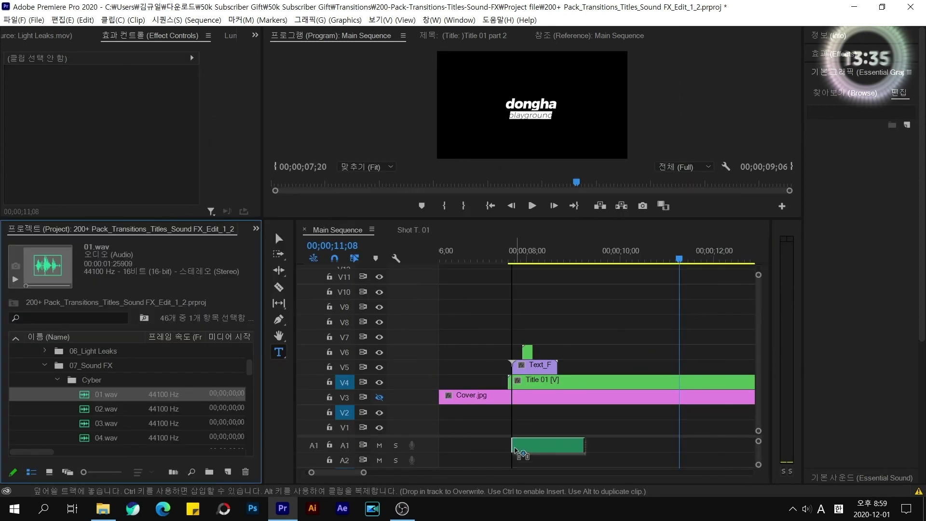
pyautogui.press('space')
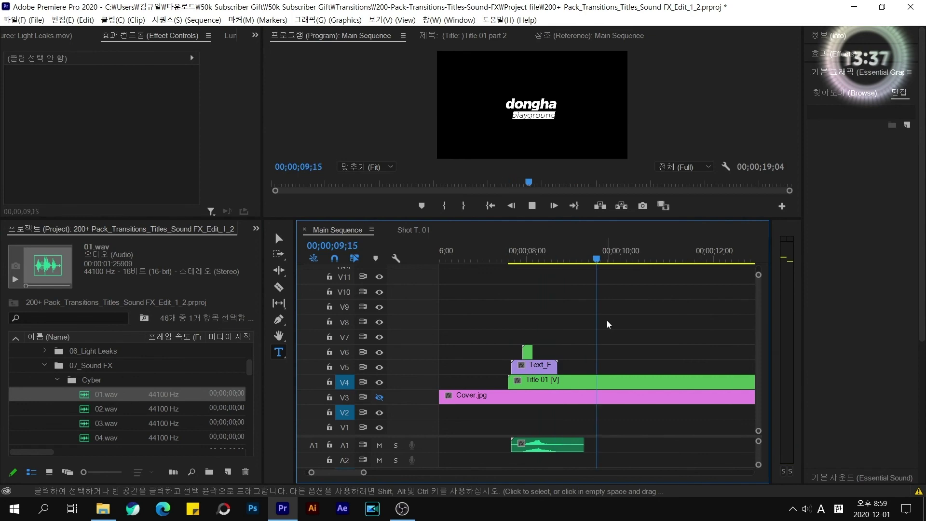